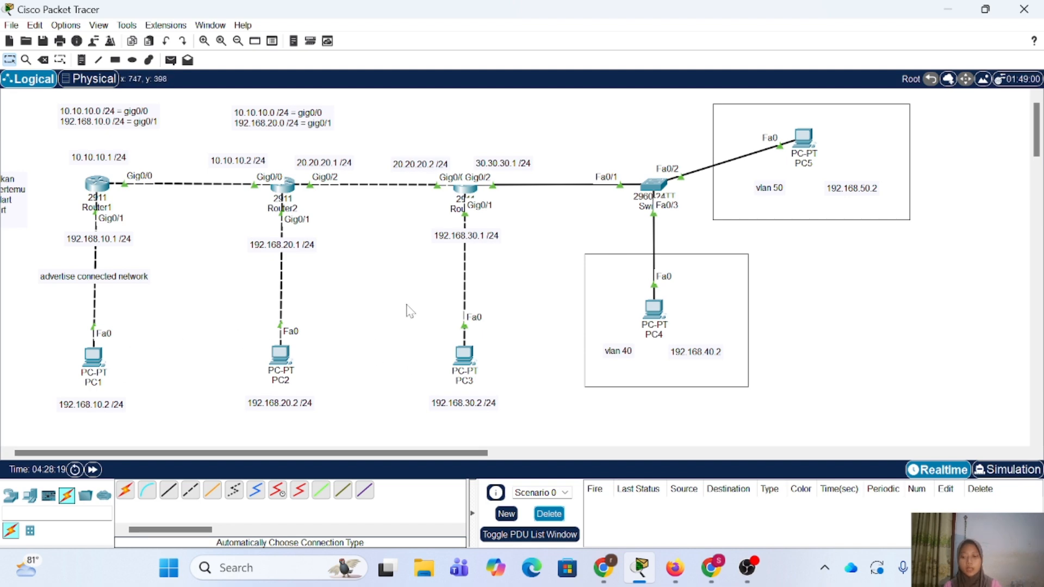
# Display Router1's IP routing table from global configuration mode with "do sh ip route"
pyautogui.click(109, 195)
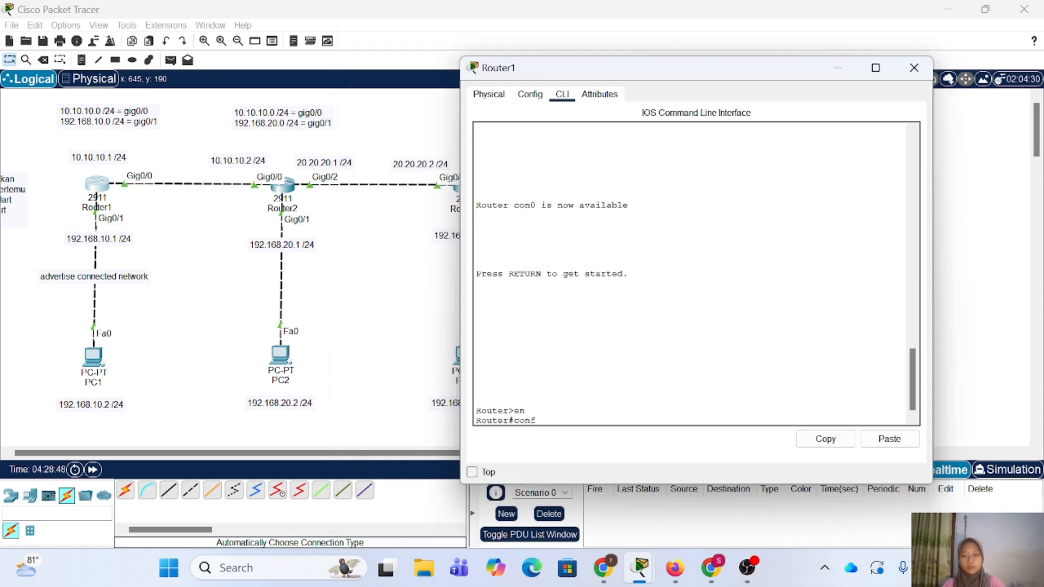
pyautogui.write('conf t')
pyautogui.press('Return')
pyautogui.write('do sh ip route')
pyautogui.press('Return')
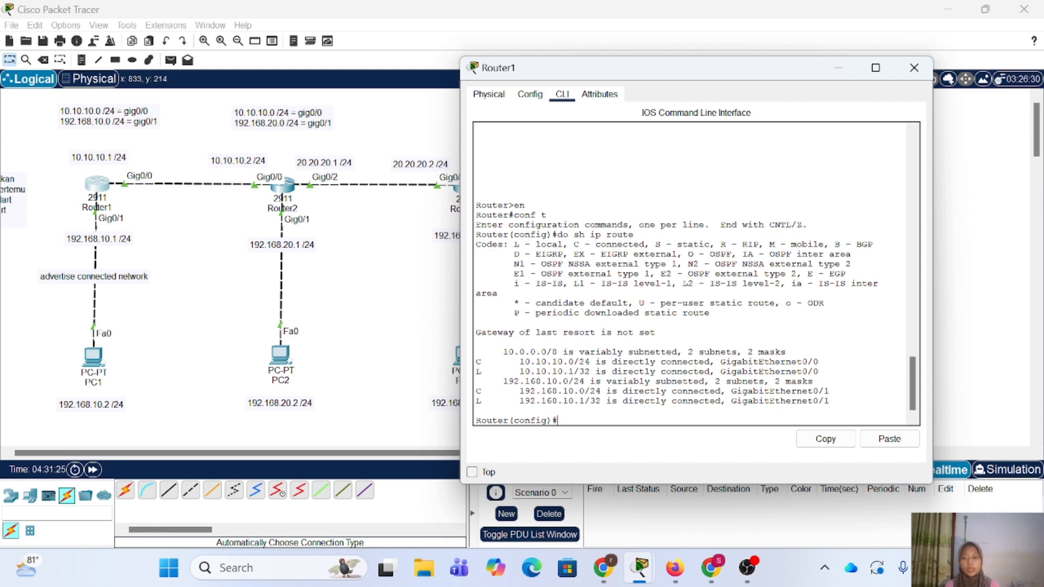
pyautogui.click(915, 68)
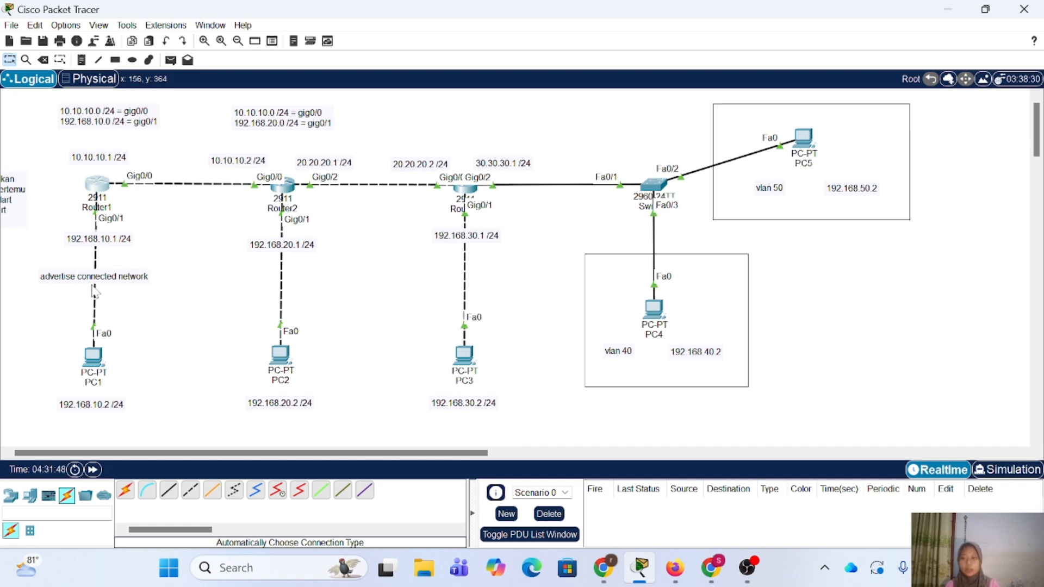
# Shift the "advertise connected network" label slightly and re-examine the directly connected routes in Router1's CLI
pyautogui.moveTo(101, 280); pyautogui.dragTo(112, 288)
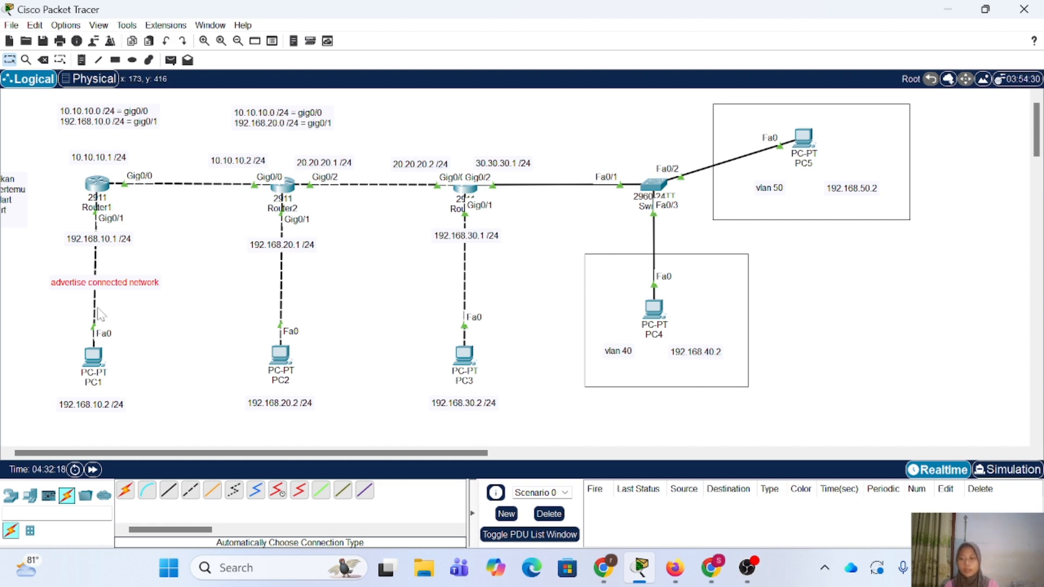
pyautogui.click(97, 185)
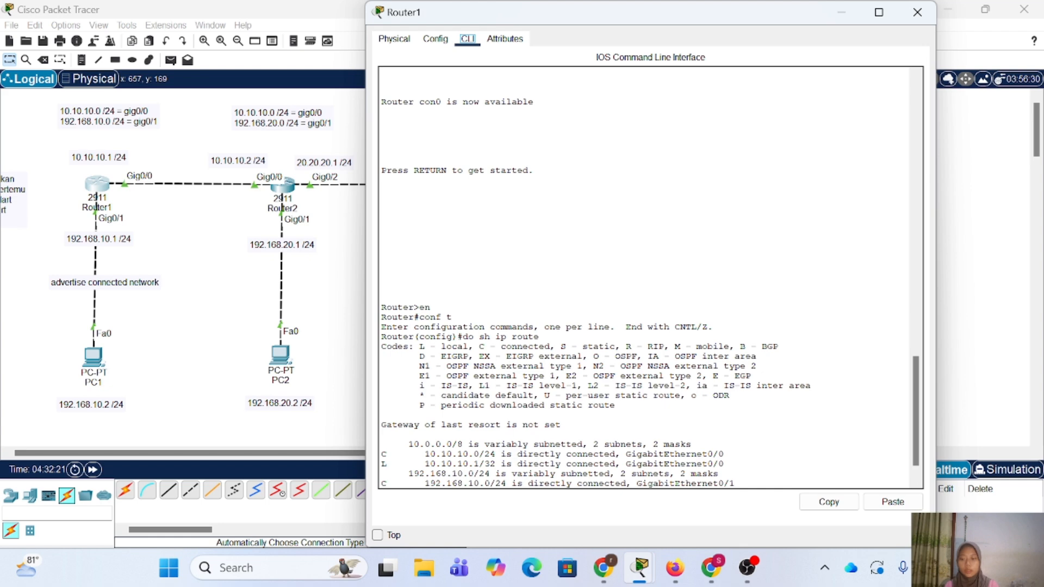
pyautogui.moveTo(370, 3); pyautogui.dragTo(443, 115)
pyautogui.moveTo(667, 134); pyautogui.dragTo(666, 64)
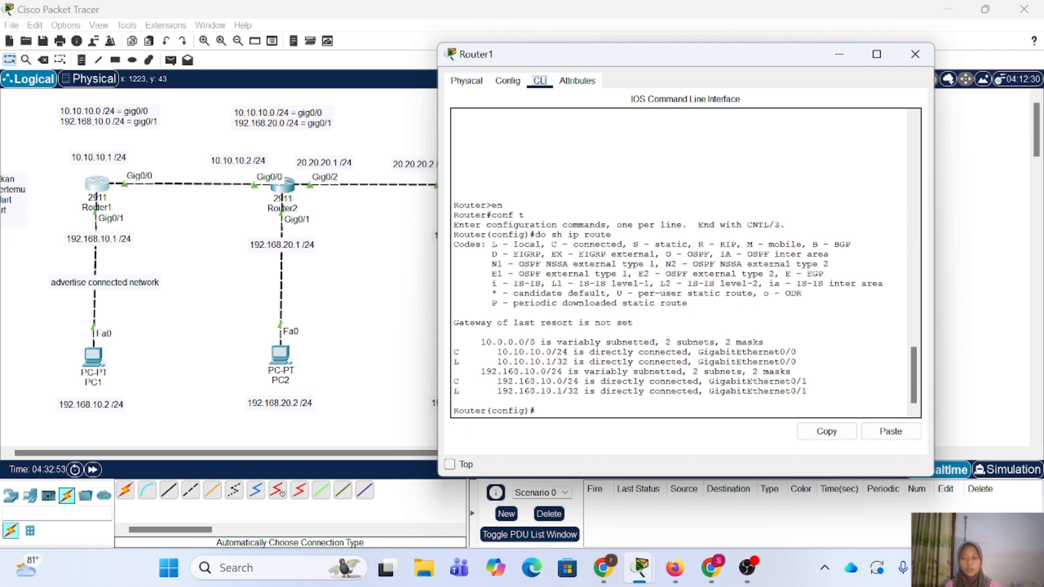
pyautogui.moveTo(591, 381); pyautogui.dragTo(557, 381)
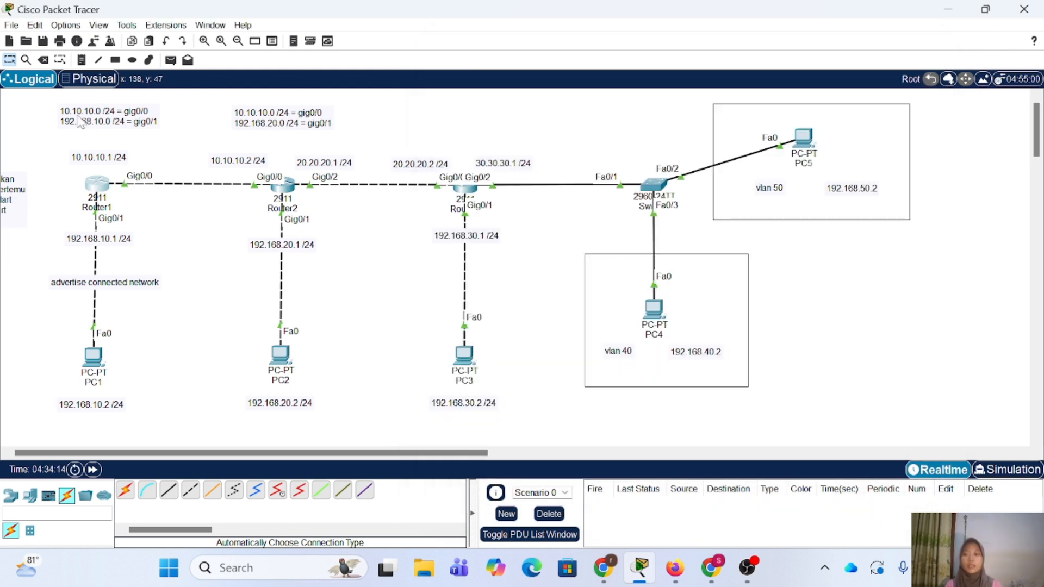
# Reposition the network notes above Router1 and Router2 slightly within the topology
pyautogui.moveTo(95, 120); pyautogui.dragTo(87, 118)
pyautogui.moveTo(268, 128); pyautogui.dragTo(271, 126)
pyautogui.click(125, 121)
pyautogui.moveTo(125, 120); pyautogui.dragTo(124, 126)
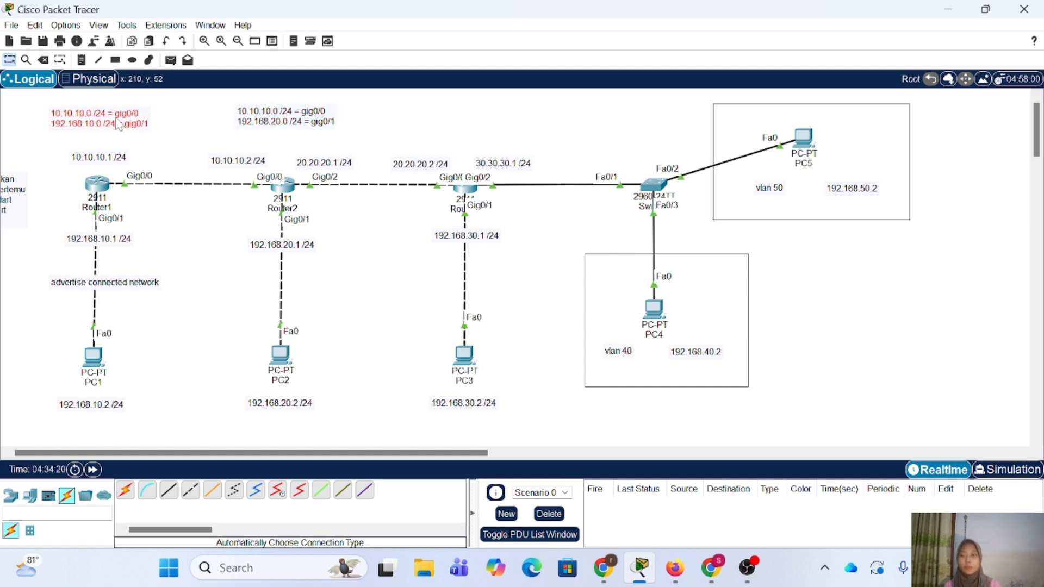
# Check the connected 192.168.10.0/24 route in Router1's routing table against the note above the router
pyautogui.click(98, 183)
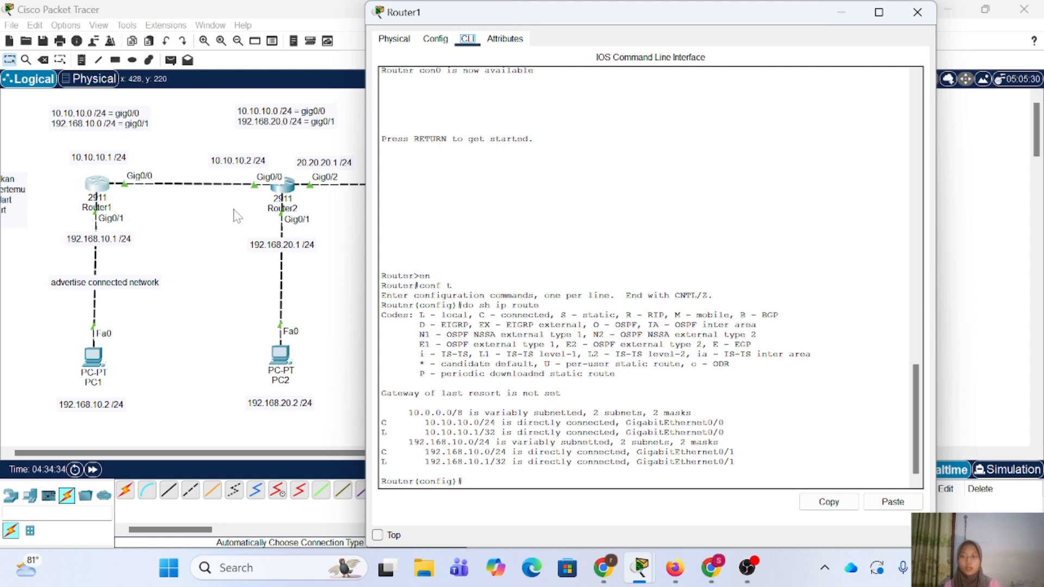
pyautogui.moveTo(425, 452); pyautogui.dragTo(543, 452)
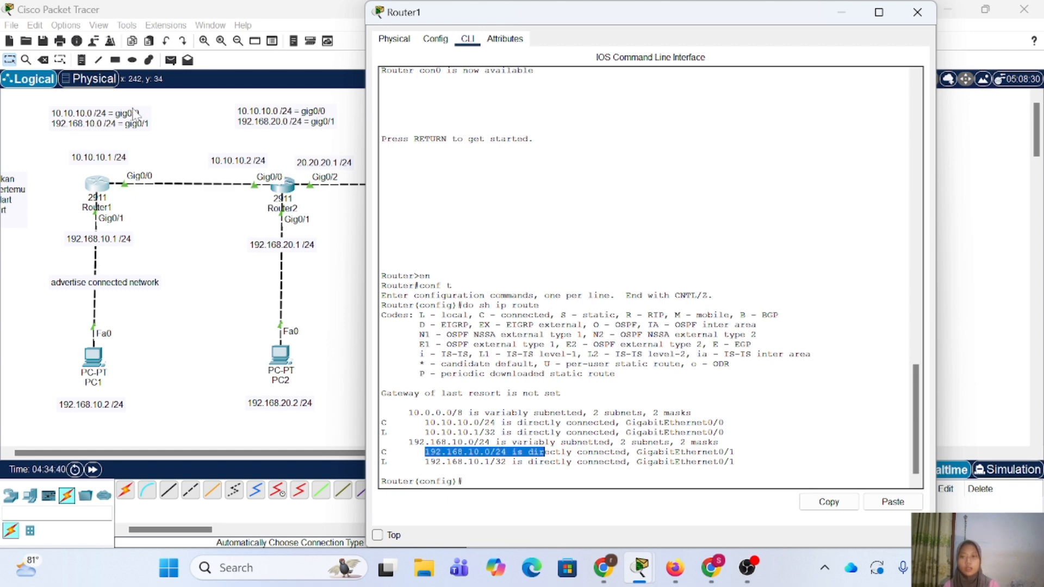
pyautogui.click(917, 10)
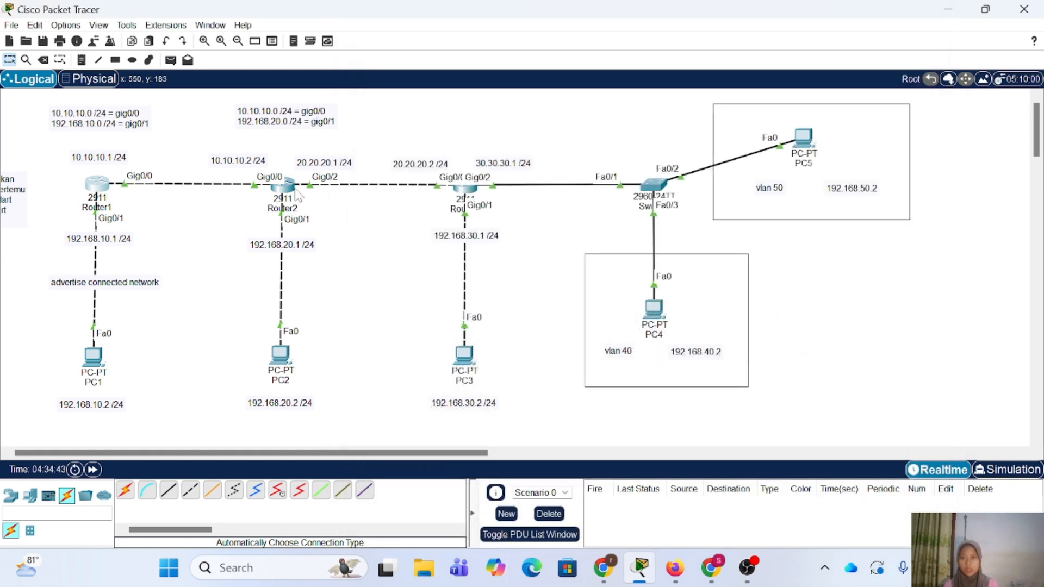
# Display Router2's IP routing table from global configuration mode with "do sh ip route"
pyautogui.click(283, 185)
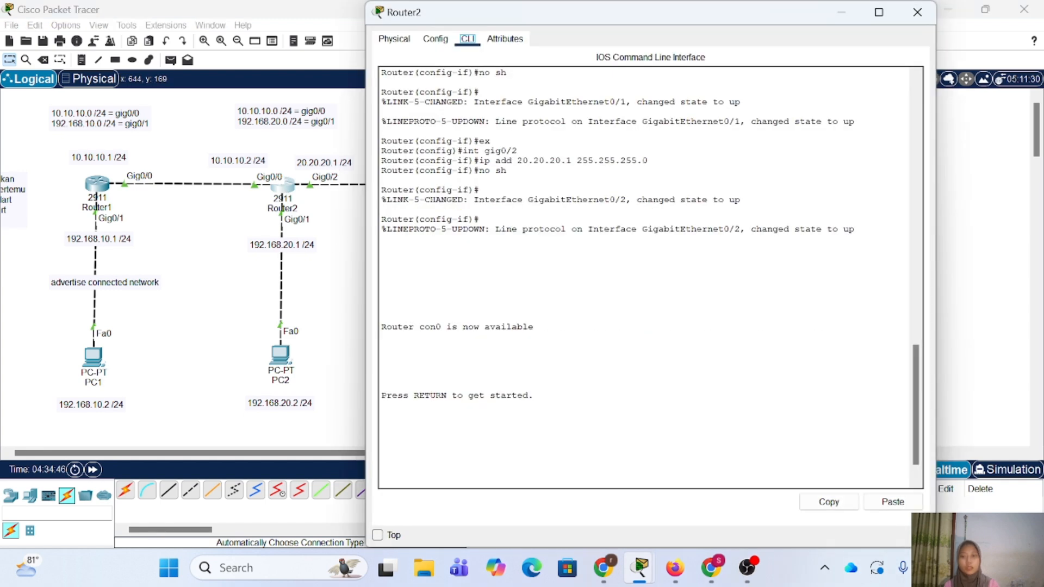
pyautogui.press('Return')
pyautogui.write('er>e')
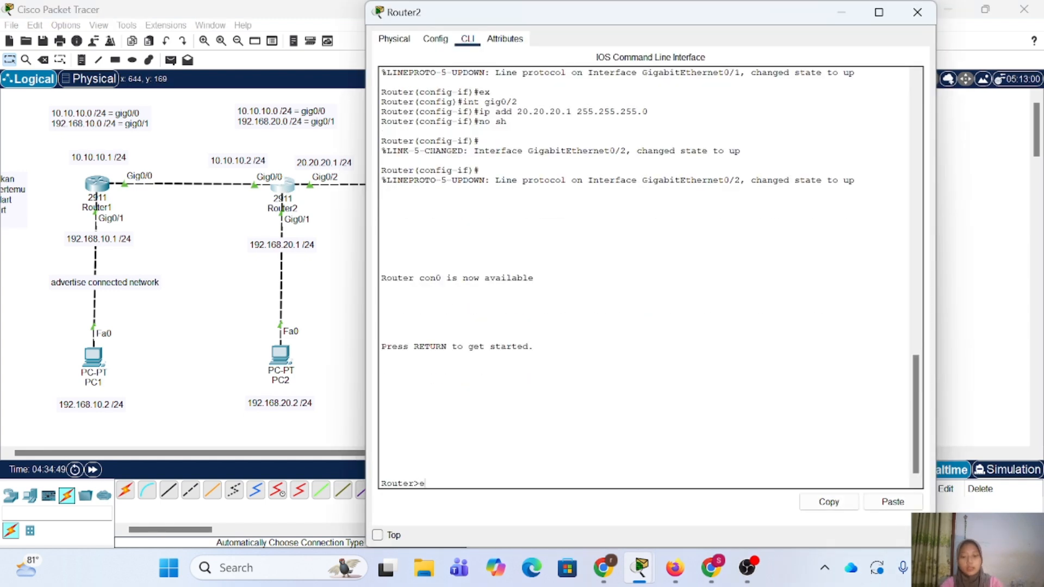
pyautogui.write('n')
pyautogui.press('Return')
pyautogui.write('conf t')
pyautogui.press('Return')
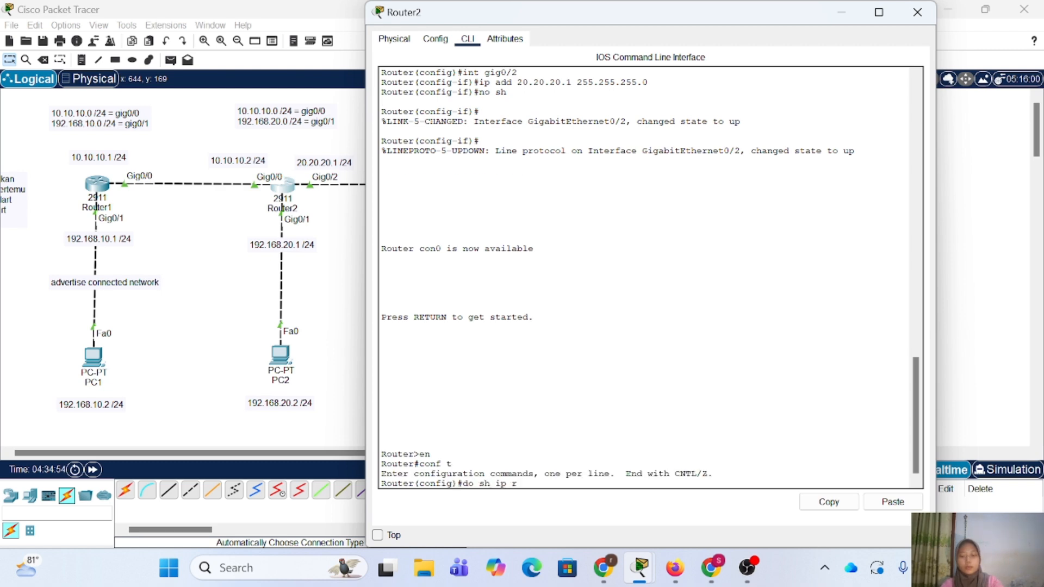
pyautogui.write('do sh ip route')
pyautogui.press('Return')
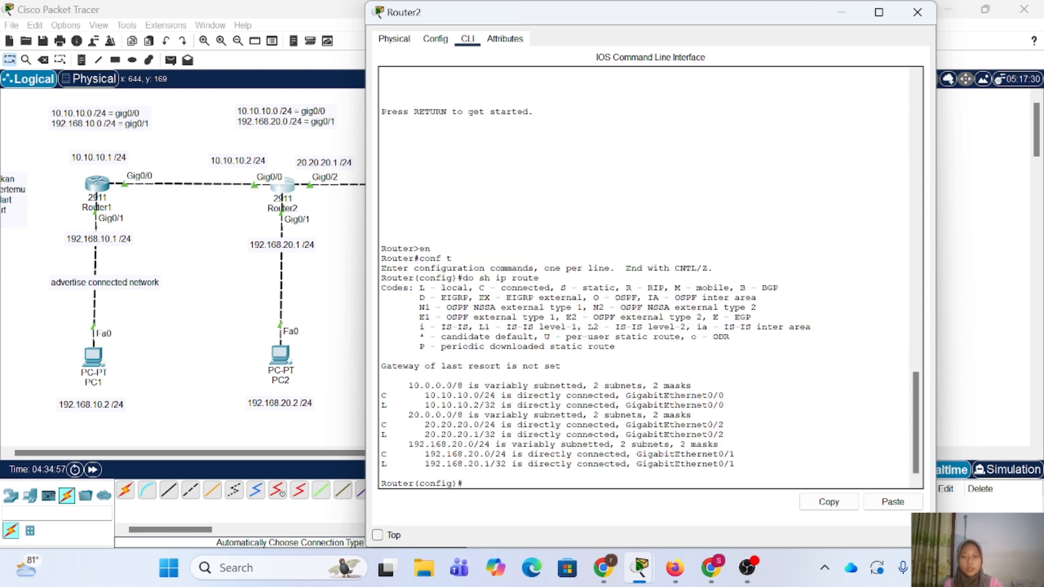
# Examine the connected 10.10.10.0/24 and 192.168.20.0/24 routes and their interfaces in Router2's routing table
pyautogui.moveTo(419, 395); pyautogui.dragTo(517, 395)
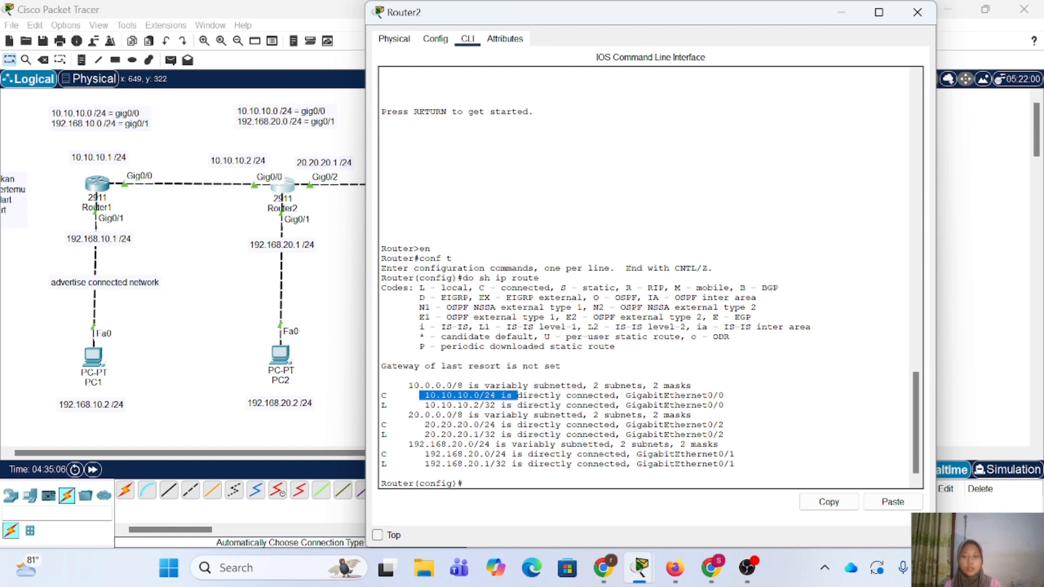
pyautogui.moveTo(420, 454); pyautogui.dragTo(503, 454)
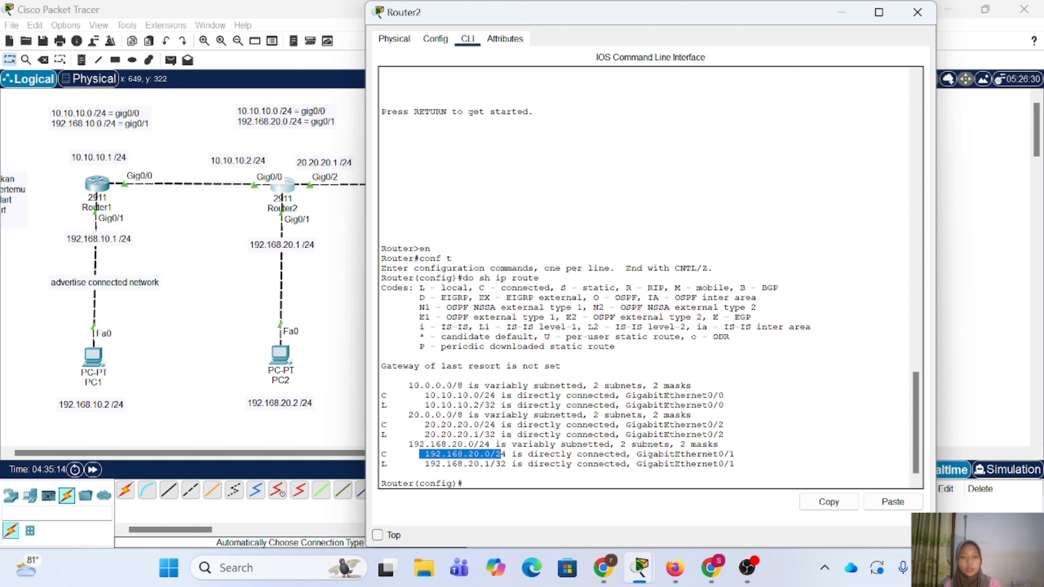
pyautogui.moveTo(632, 454); pyautogui.dragTo(735, 454)
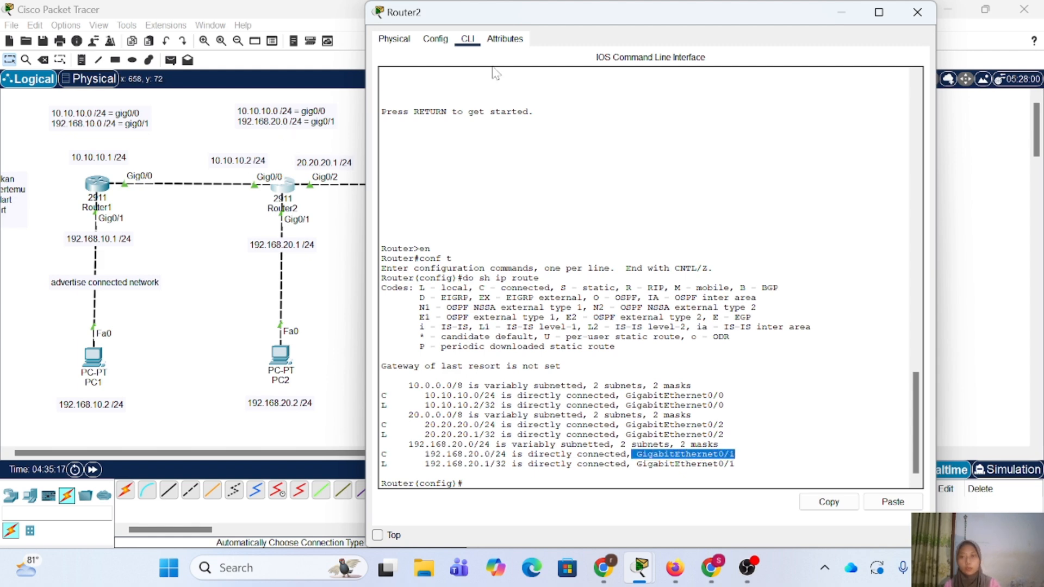
pyautogui.click(918, 12)
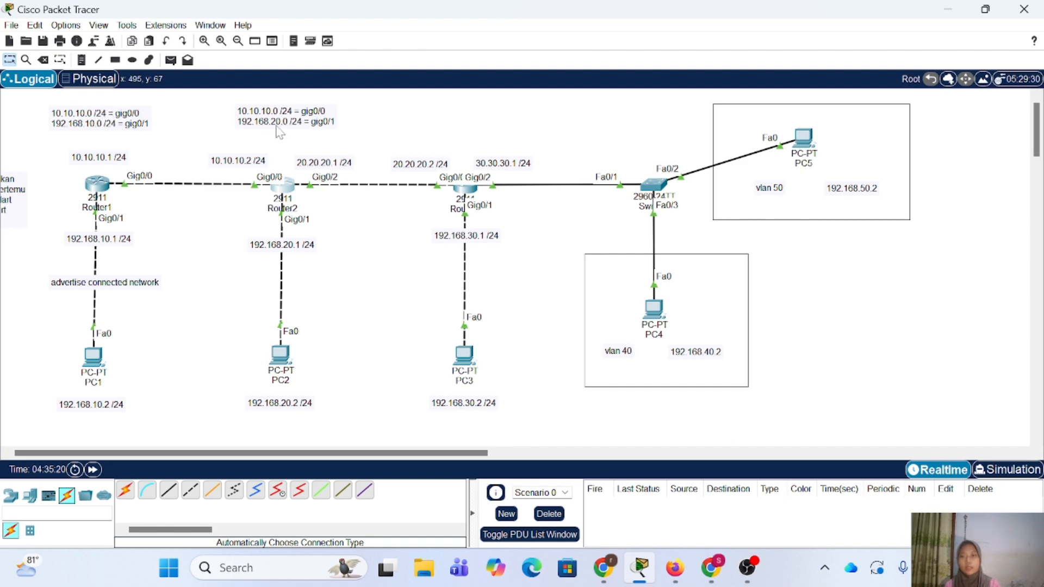
# Shift Router2's network note and the "advertise connected network" label slightly downward
pyautogui.moveTo(279, 132); pyautogui.dragTo(279, 136)
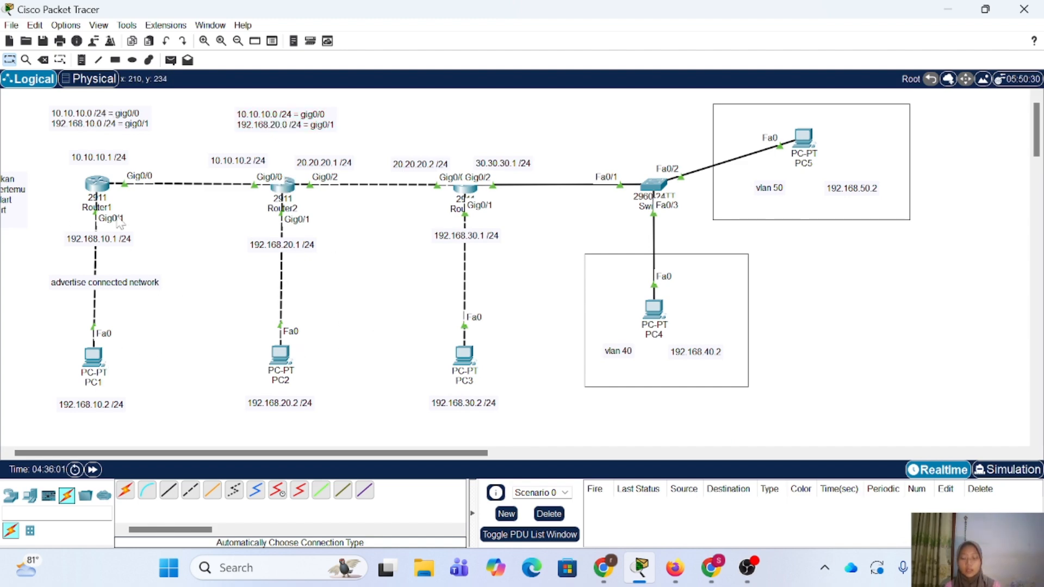
pyautogui.moveTo(124, 282); pyautogui.dragTo(121, 287)
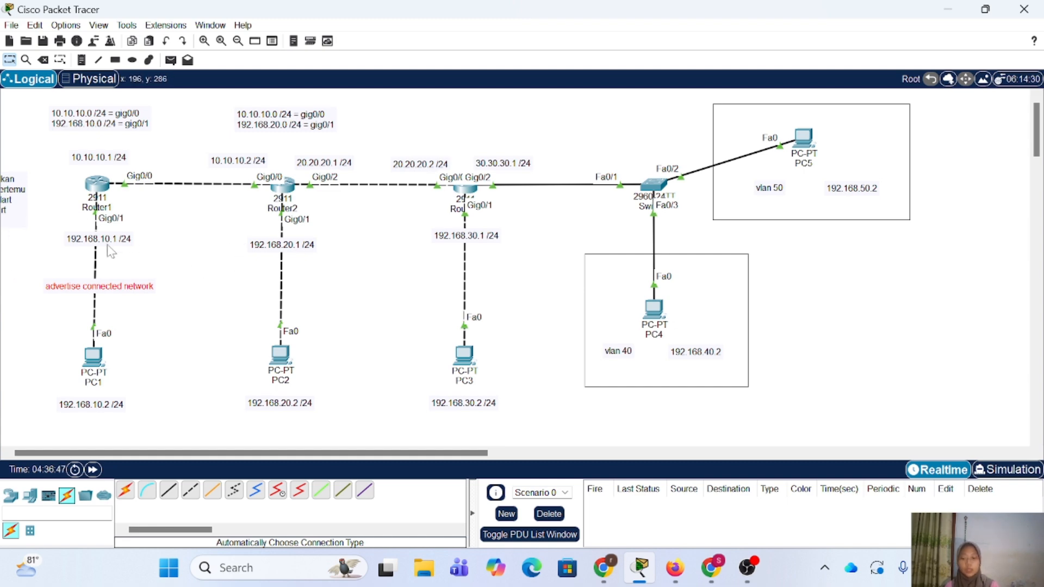
# Review Router2's routing table again, focusing on the connected route for 10.10.10.0/24
pyautogui.click(282, 185)
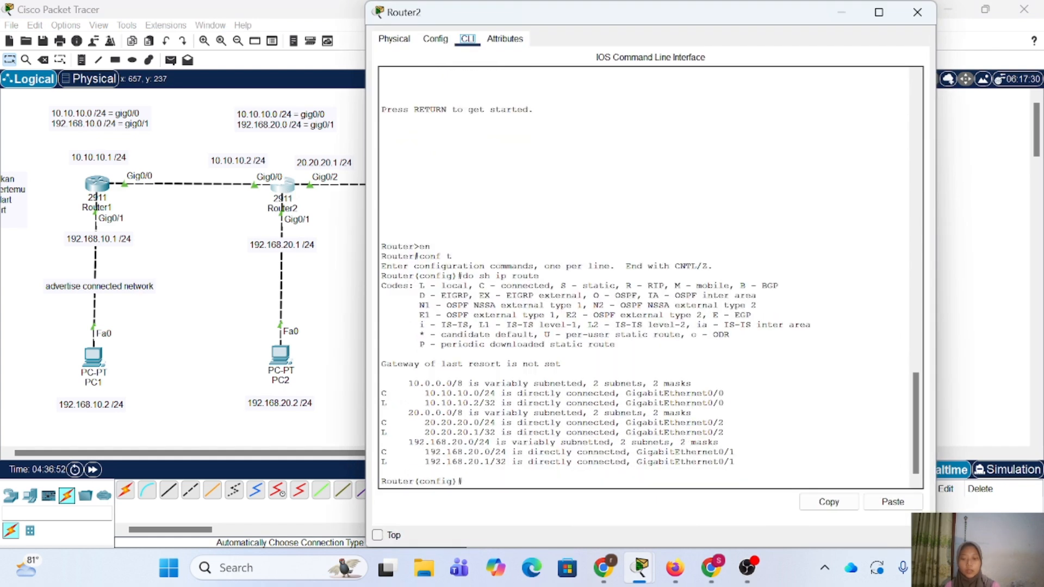
pyautogui.moveTo(420, 393); pyautogui.dragTo(561, 393)
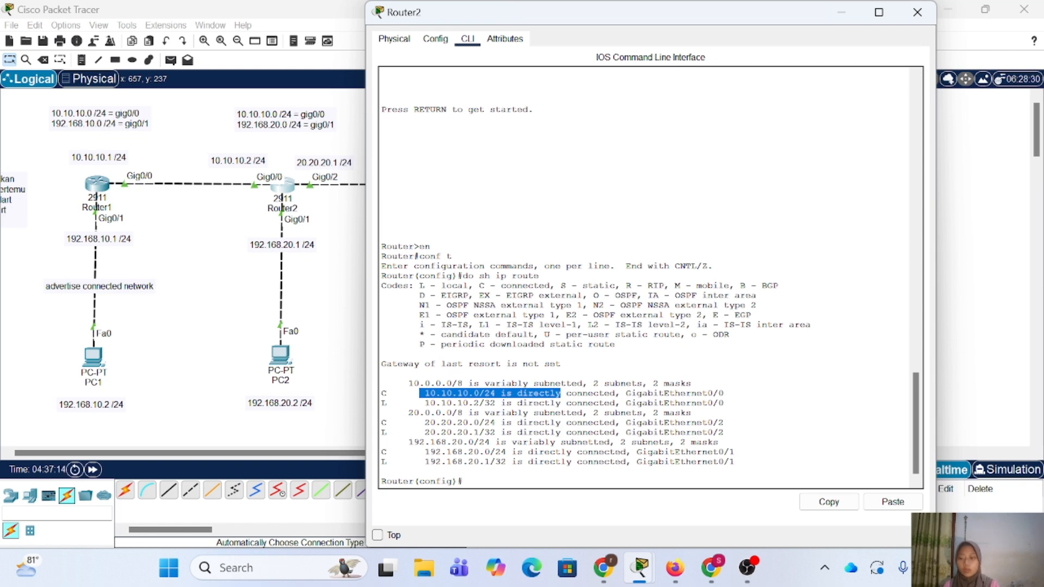
pyautogui.click(495, 422)
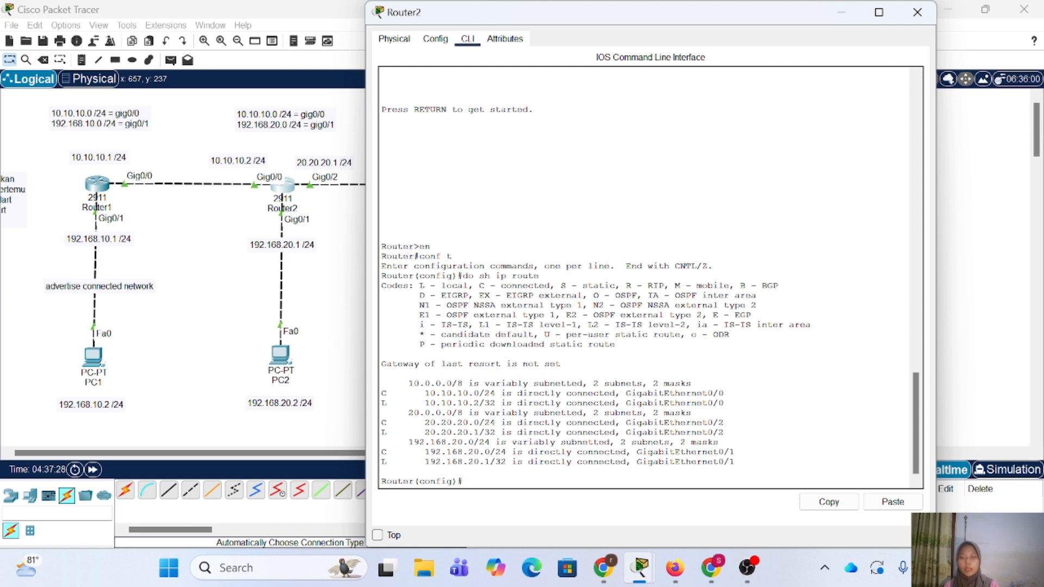
pyautogui.click(917, 12)
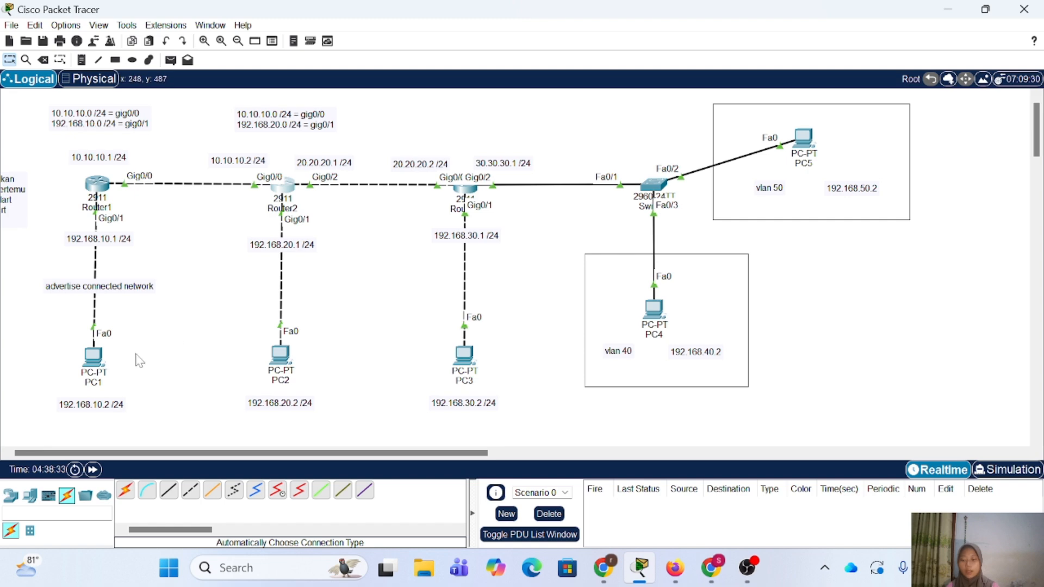
# Bring the RIP, EIGRP, OSPF and BGP note above Router3 for reading, and return it beside Router1
pyautogui.moveTo(123, 287); pyautogui.dragTo(290, 281)
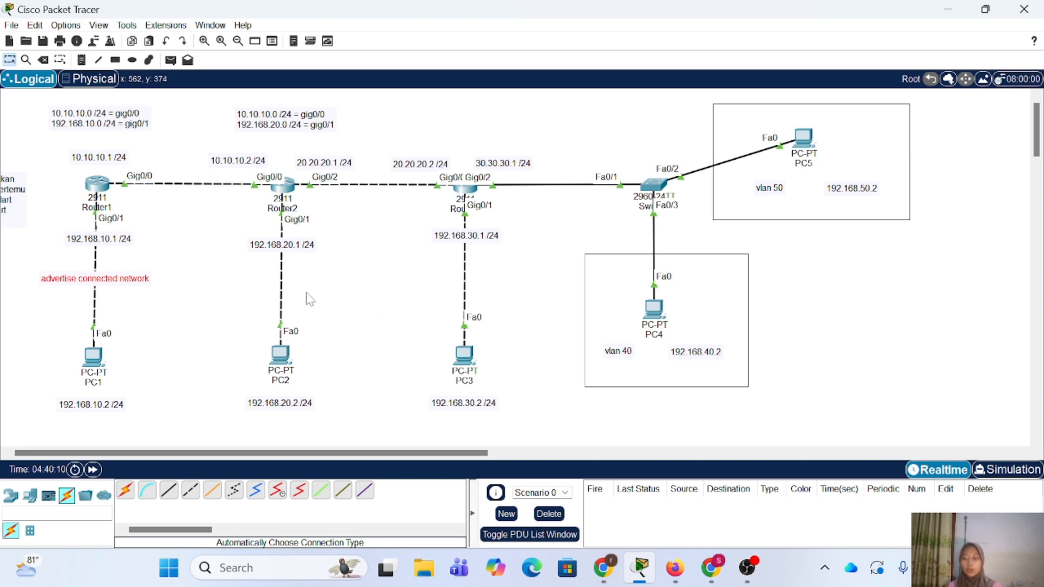
pyautogui.moveTo(17, 206); pyautogui.dragTo(479, 116)
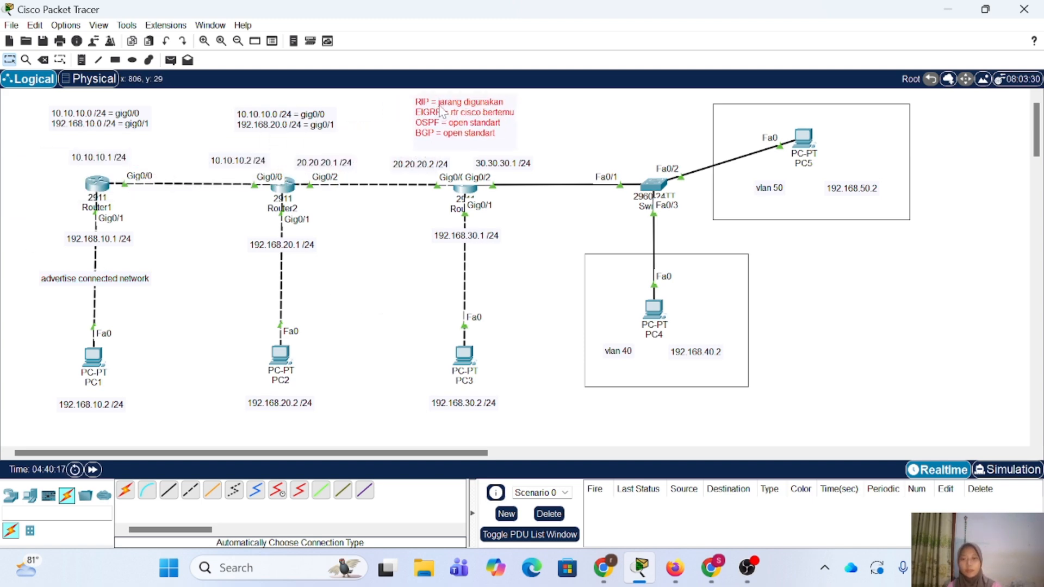
pyautogui.click(564, 145)
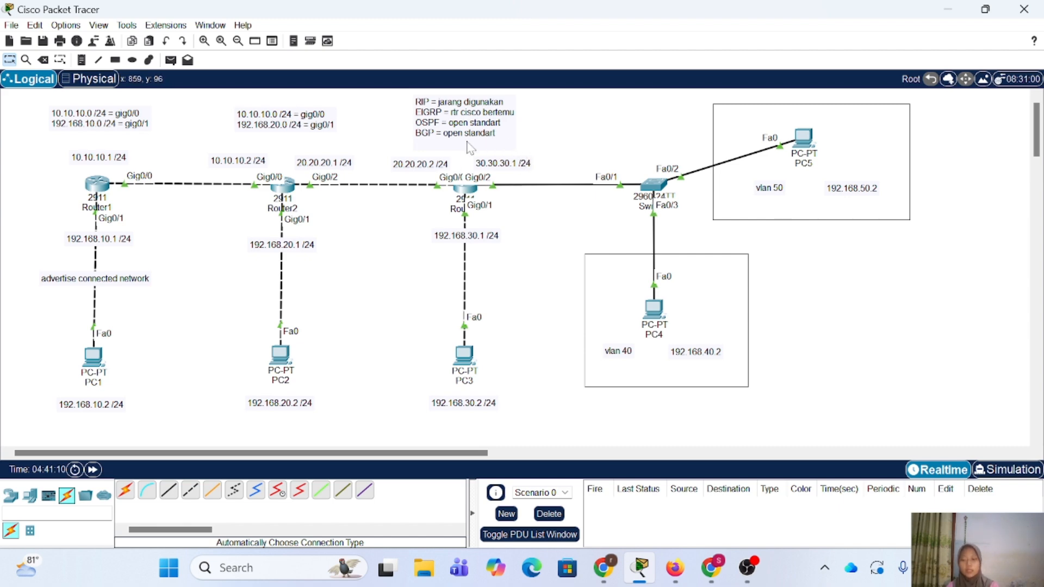
pyautogui.moveTo(474, 122); pyautogui.dragTo(3, 237)
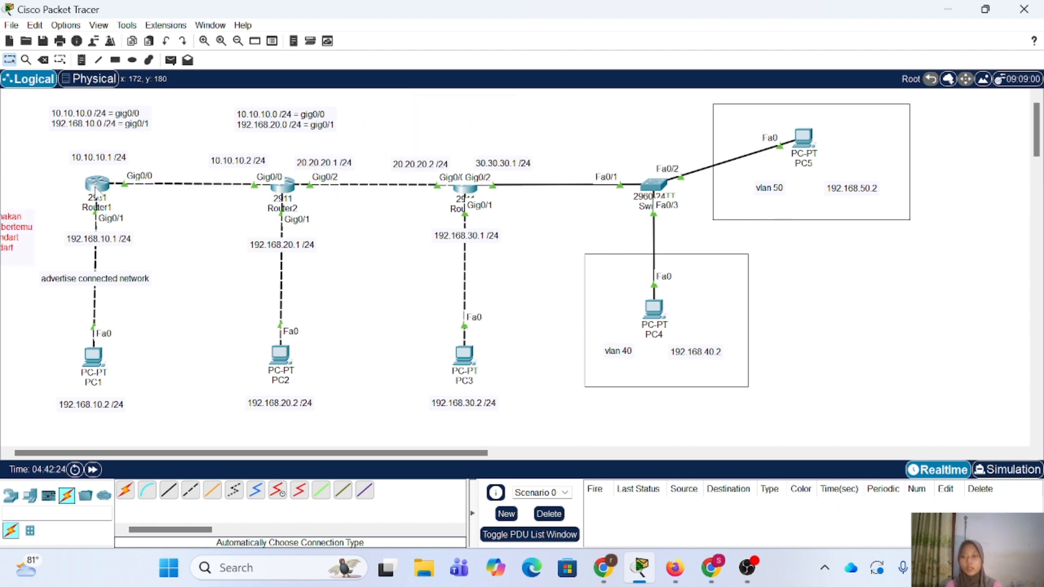
# Check the allowed EIGRP autonomous system numbers in Router1's global configuration mode and start EIGRP with number 10
pyautogui.click(97, 184)
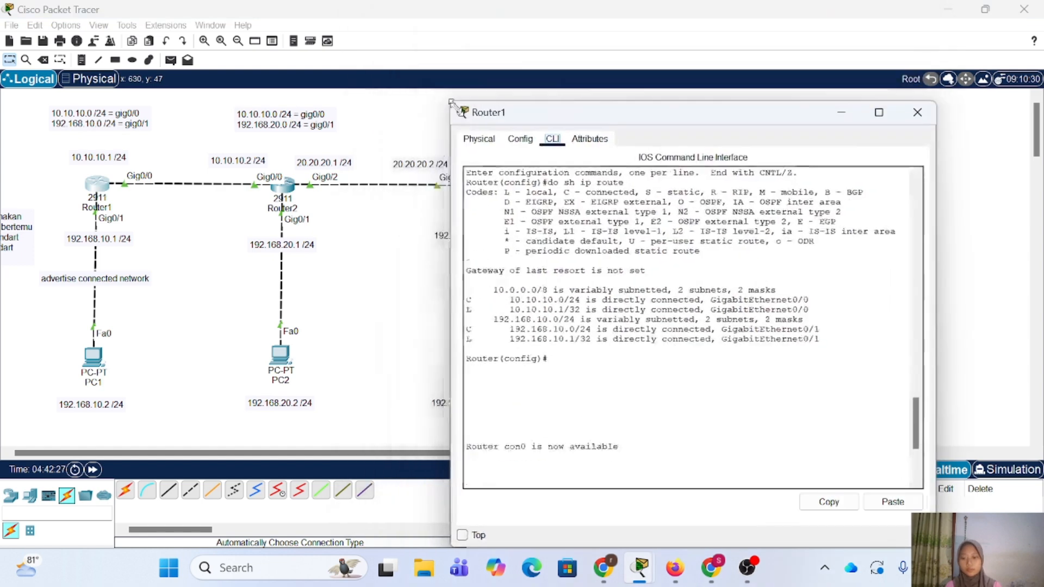
pyautogui.press('Return')
pyautogui.write('en')
pyautogui.press('Return')
pyautogui.write('conf t')
pyautogui.press('Return')
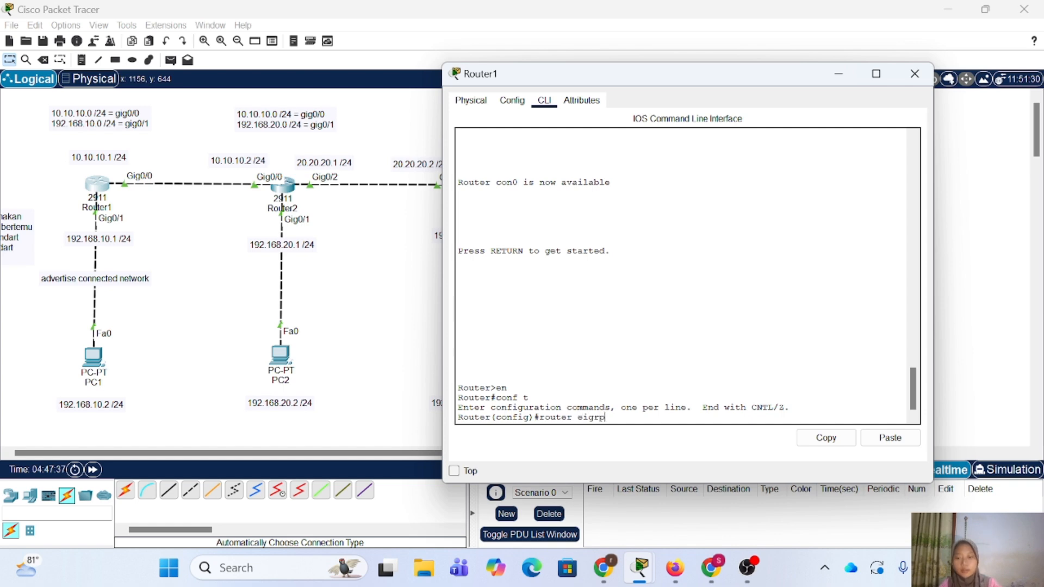
pyautogui.write('router eigrp ?')
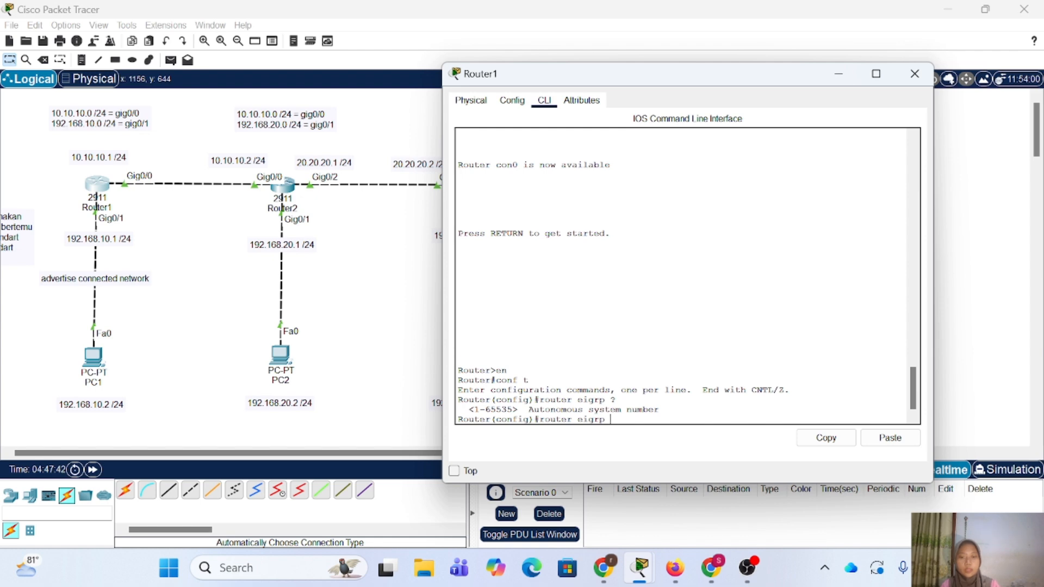
pyautogui.moveTo(523, 410); pyautogui.dragTo(583, 410)
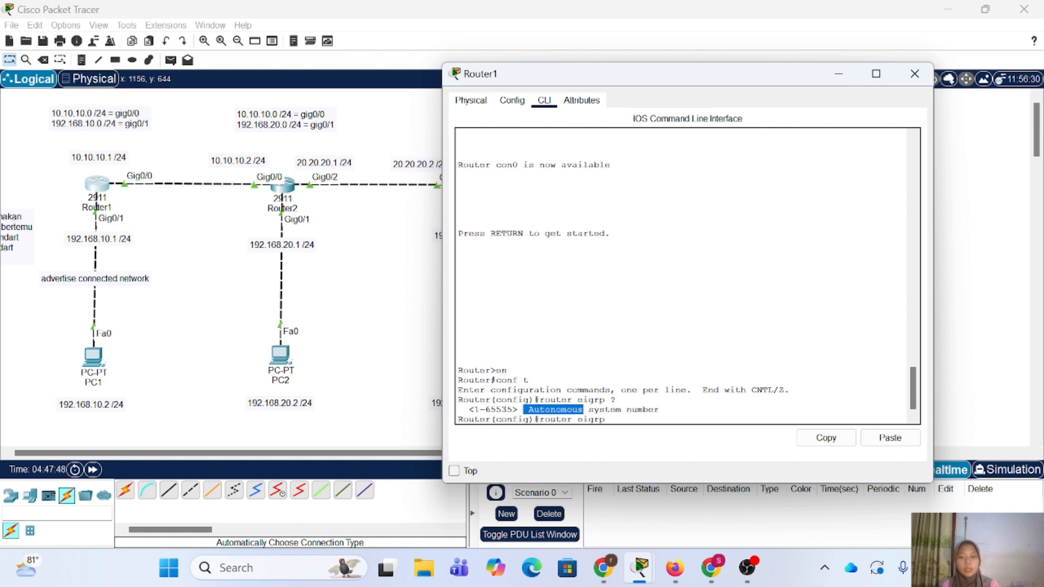
pyautogui.click(584, 411)
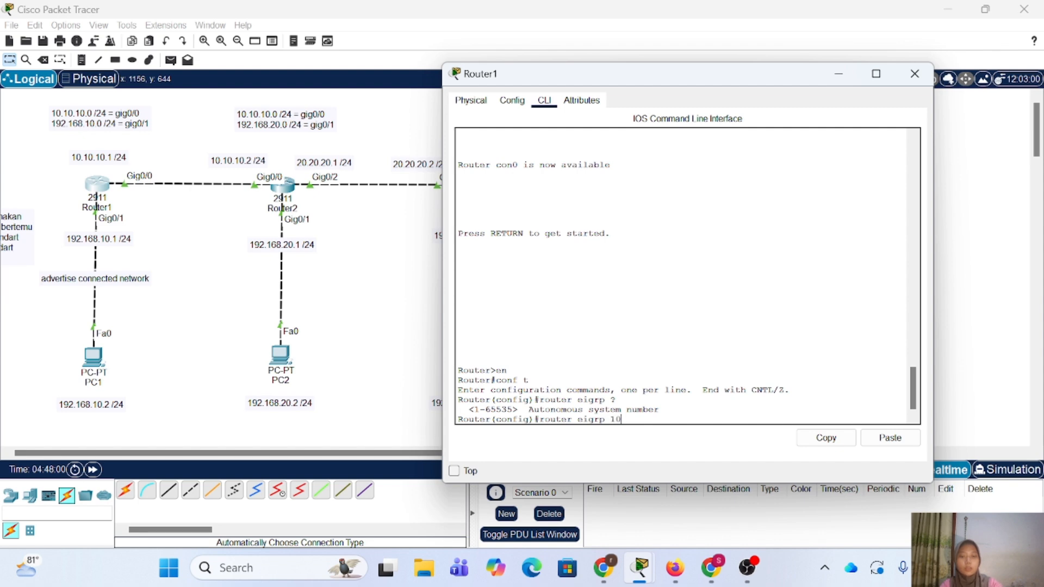
pyautogui.press('Return')
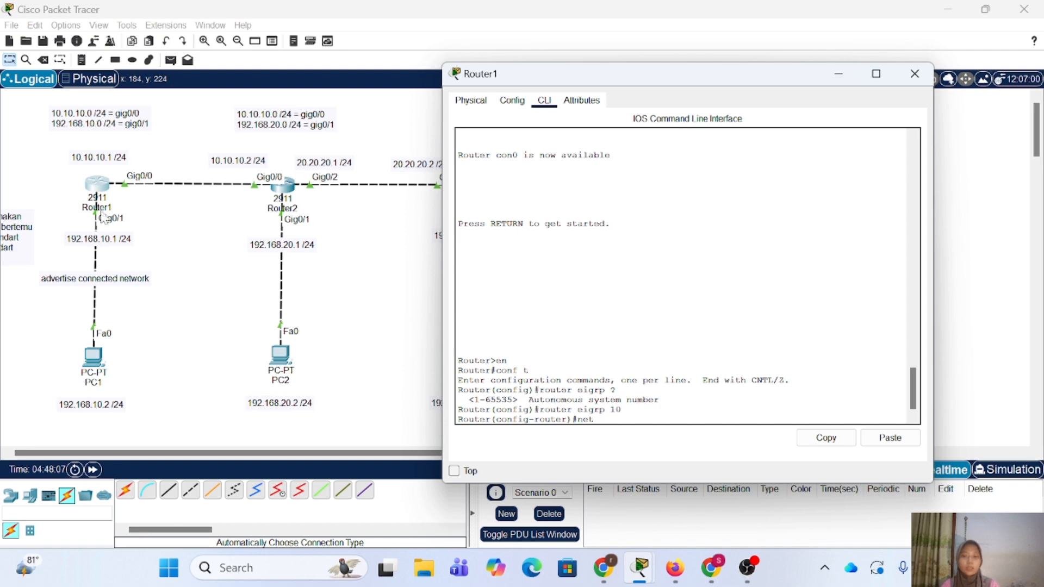
# Advertise network 10.10.10.0 in Router1's EIGRP 10 configuration, using the network note above the router as reference
pyautogui.click(98, 123)
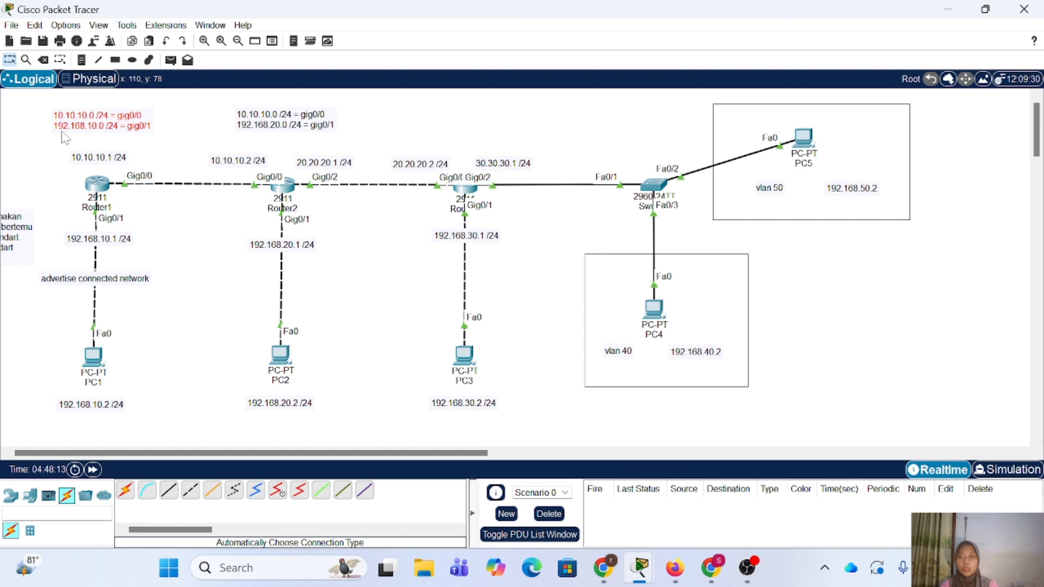
pyautogui.click(100, 186)
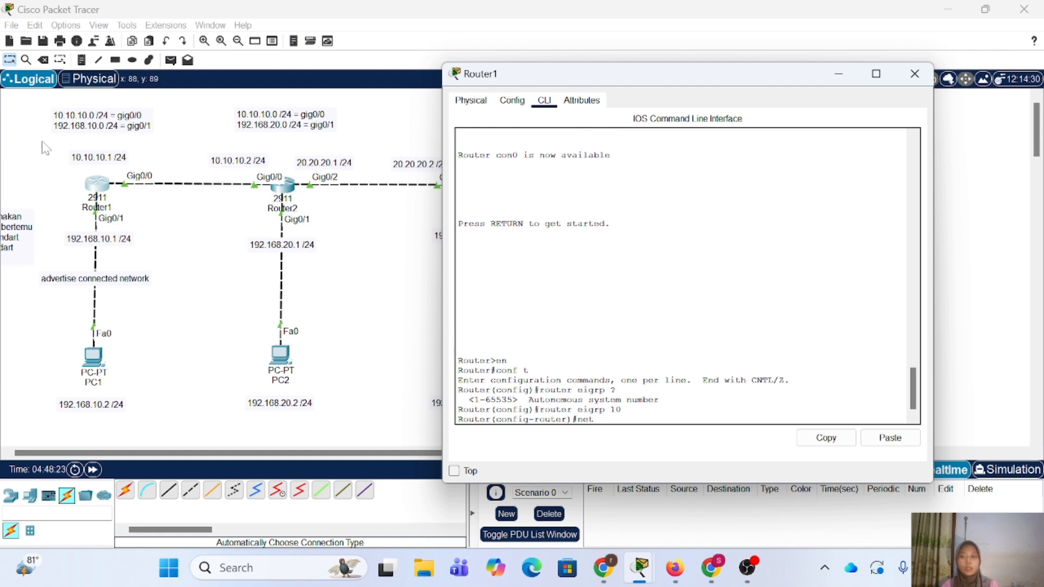
pyautogui.write('work 10.10.10.0')
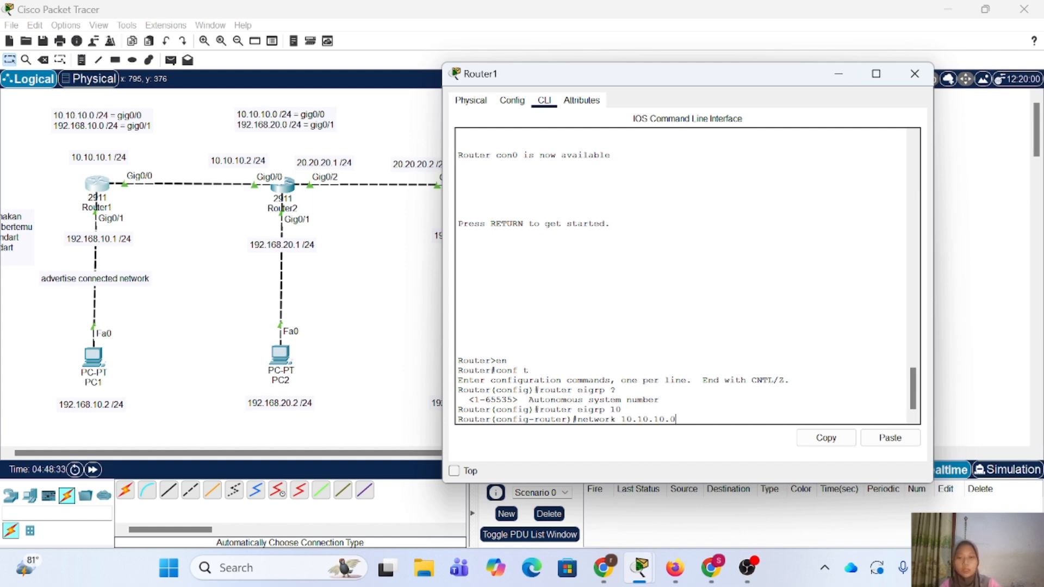
pyautogui.press('Return')
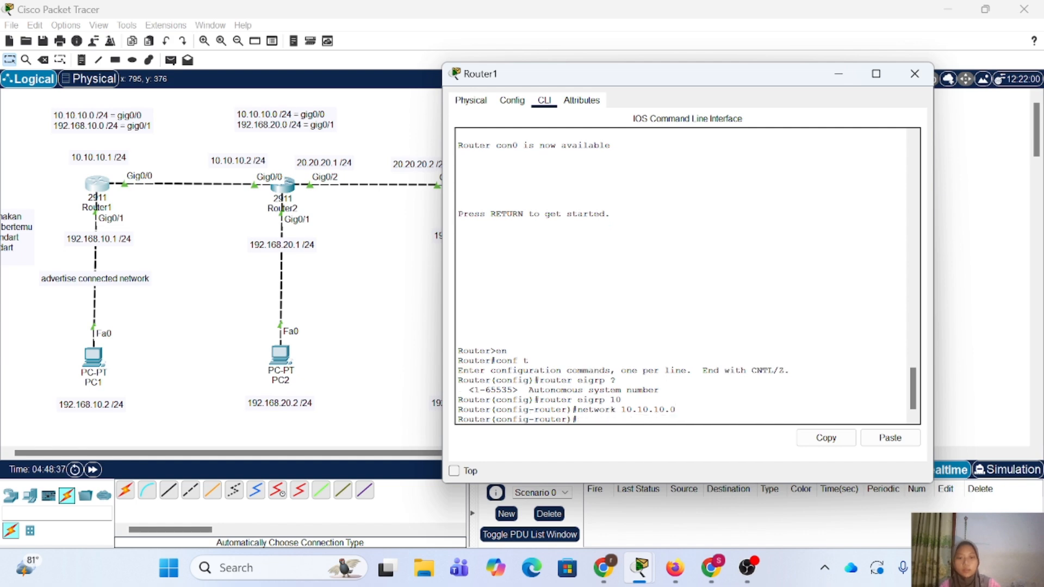
# Advertise network 192.168.10.0 in Router1's EIGRP 10 configuration, then exit router configuration mode and close Router1
pyautogui.press('Up')
pyautogui.press('BackSpace')
pyautogui.press('BackSpace')
pyautogui.press('BackSpace')
pyautogui.press('BackSpace')
pyautogui.press('BackSpace')
pyautogui.press('BackSpace')
pyautogui.press('BackSpace')
pyautogui.press('BackSpace')
pyautogui.press('BackSpace')
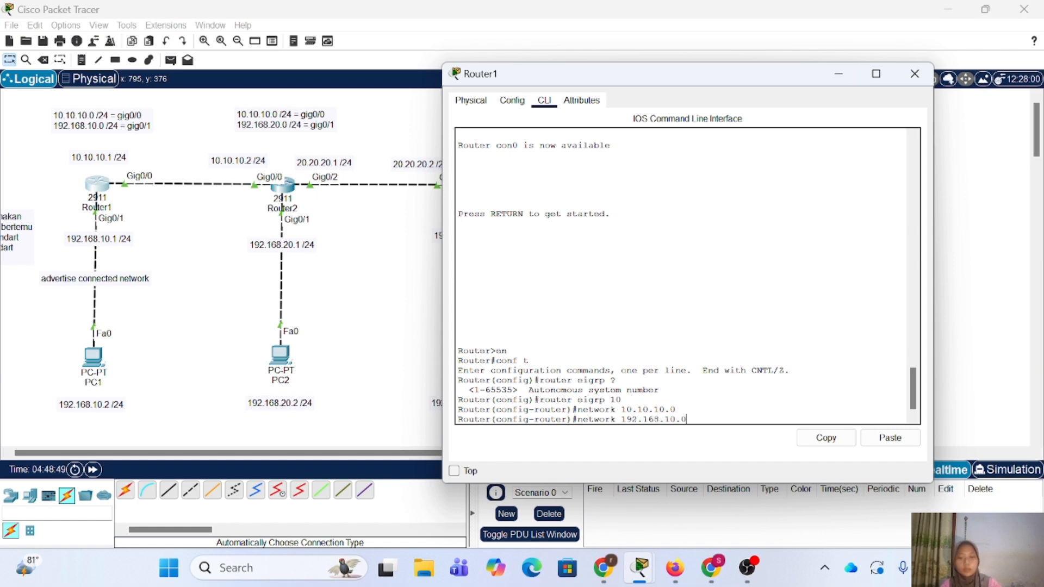
pyautogui.press('Return')
pyautogui.press('Return')
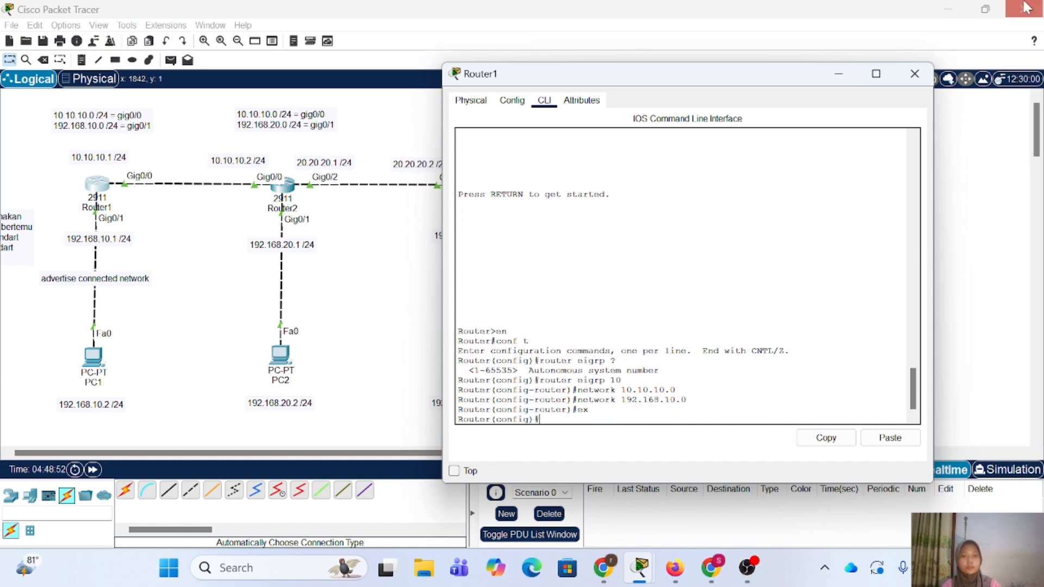
pyautogui.click(915, 75)
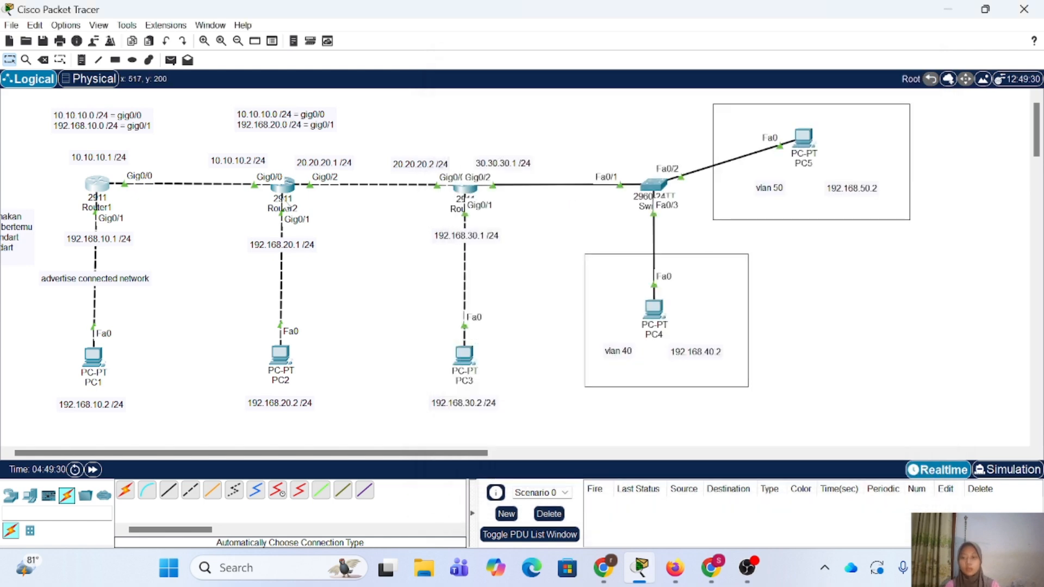
# Enter global configuration mode on Router2 and start EIGRP with autonomous system number 10
pyautogui.click(283, 207)
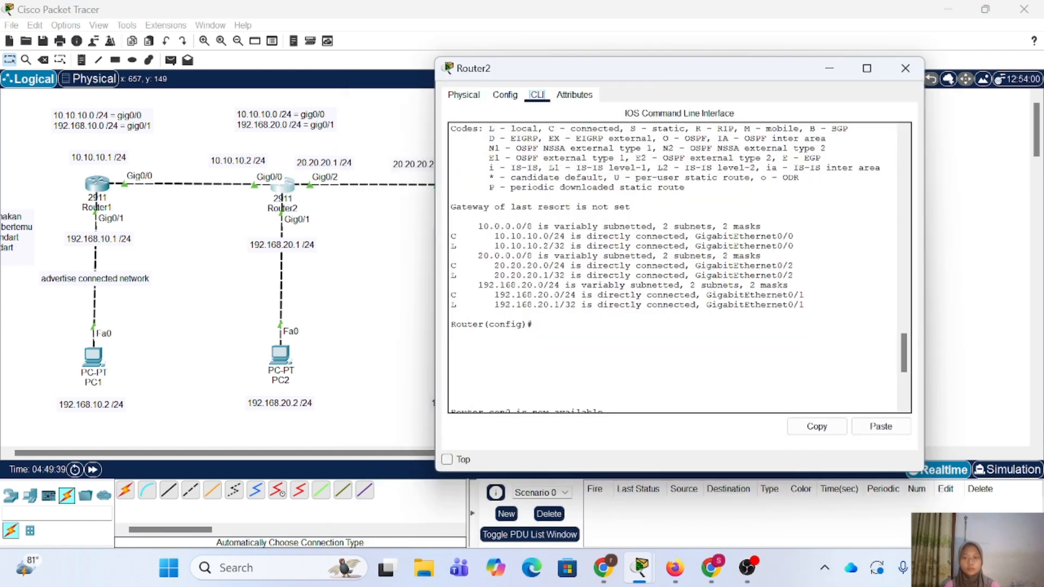
pyautogui.press('Return')
pyautogui.write('en')
pyautogui.press('Return')
pyautogui.write('conf t')
pyautogui.press('Return')
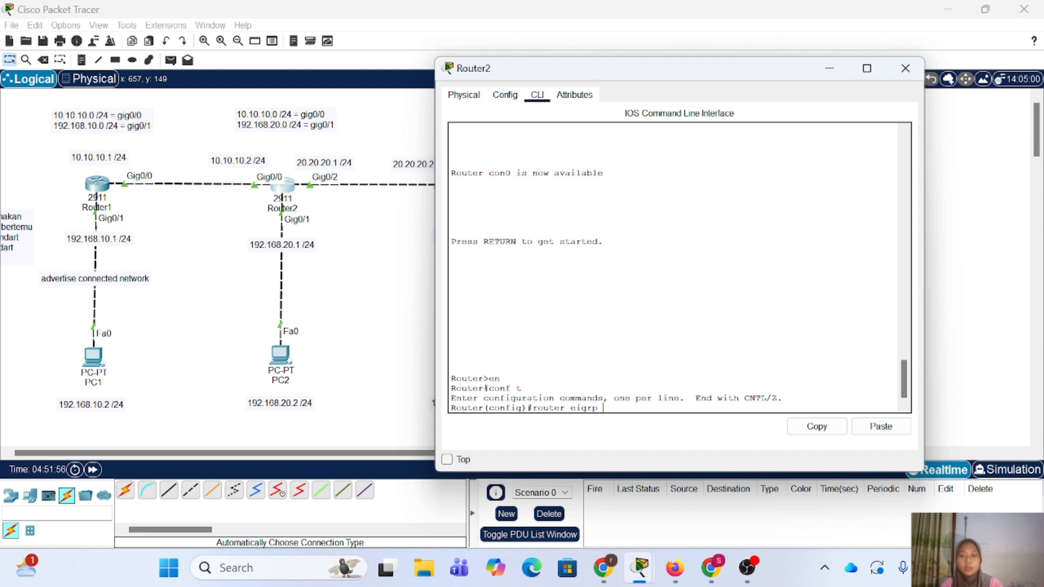
pyautogui.write('router eigrp 10')
pyautogui.press('Return')
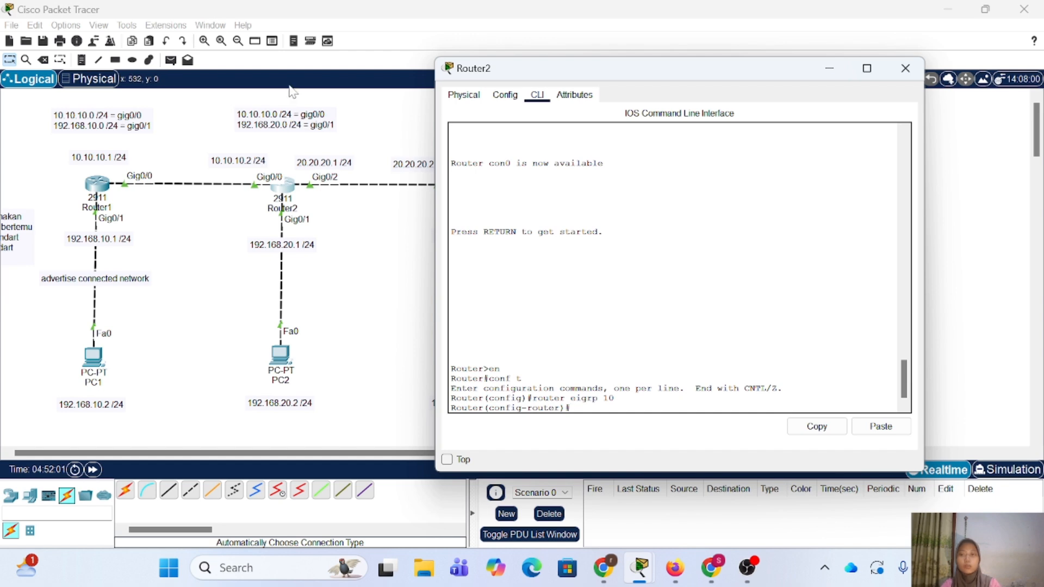
# Advertise network 10.10.10.0 in Router2's EIGRP 10 configuration, using the network note above the router as reference
pyautogui.click(282, 130)
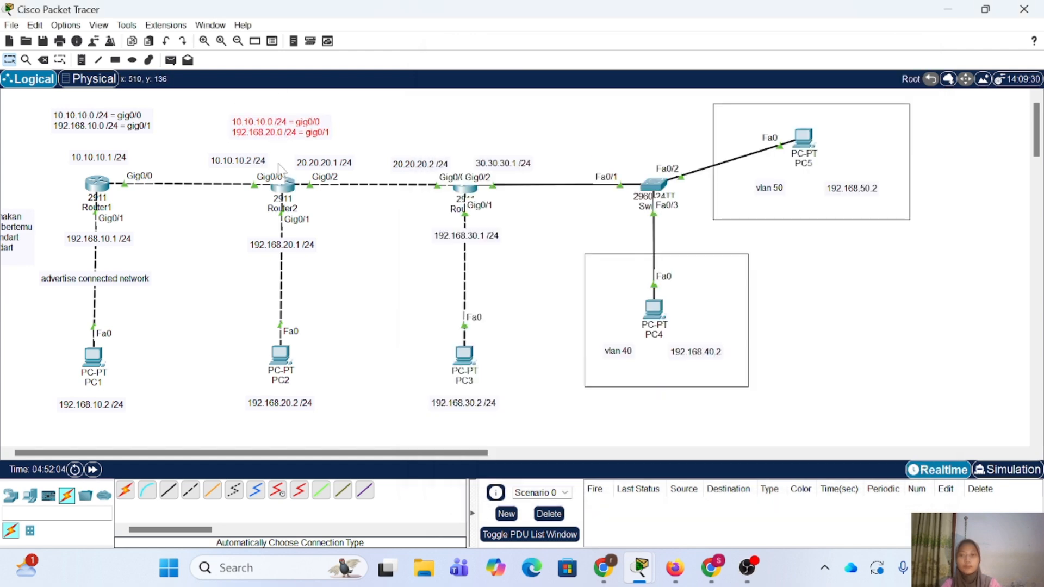
pyautogui.click(282, 185)
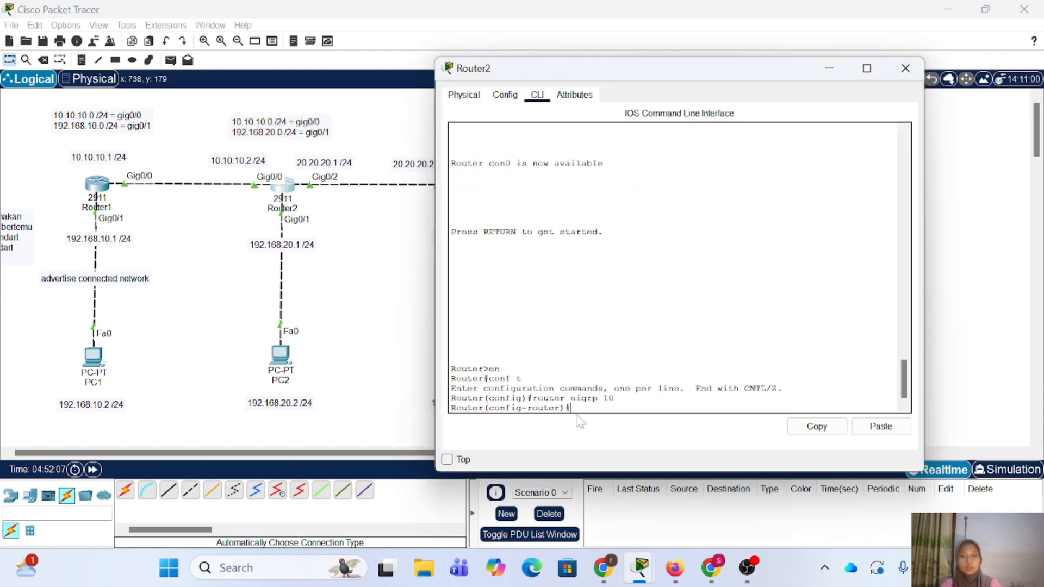
pyautogui.write('network')
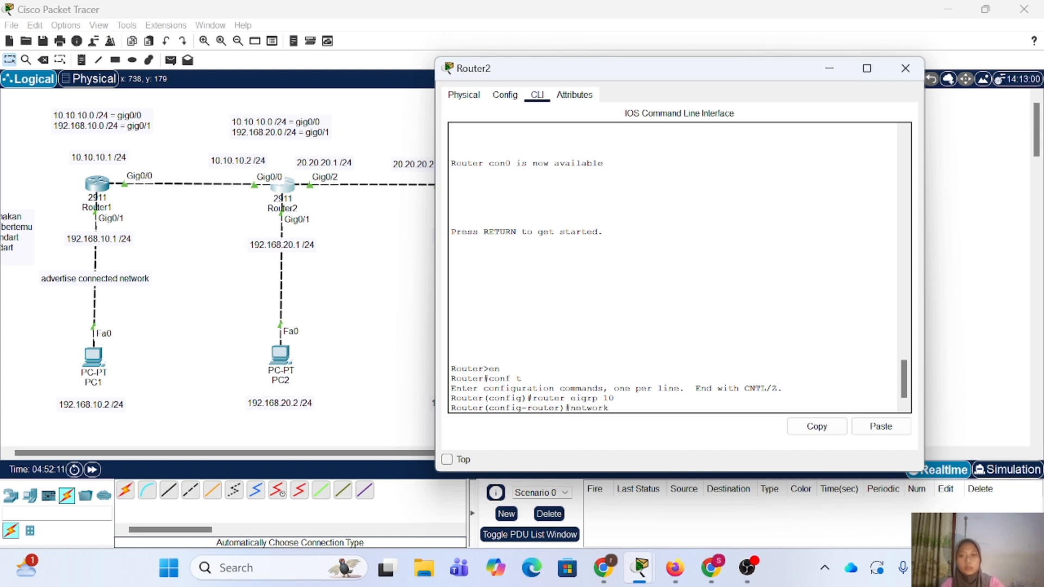
pyautogui.write(' 10.10.10.0')
pyautogui.press('Return')
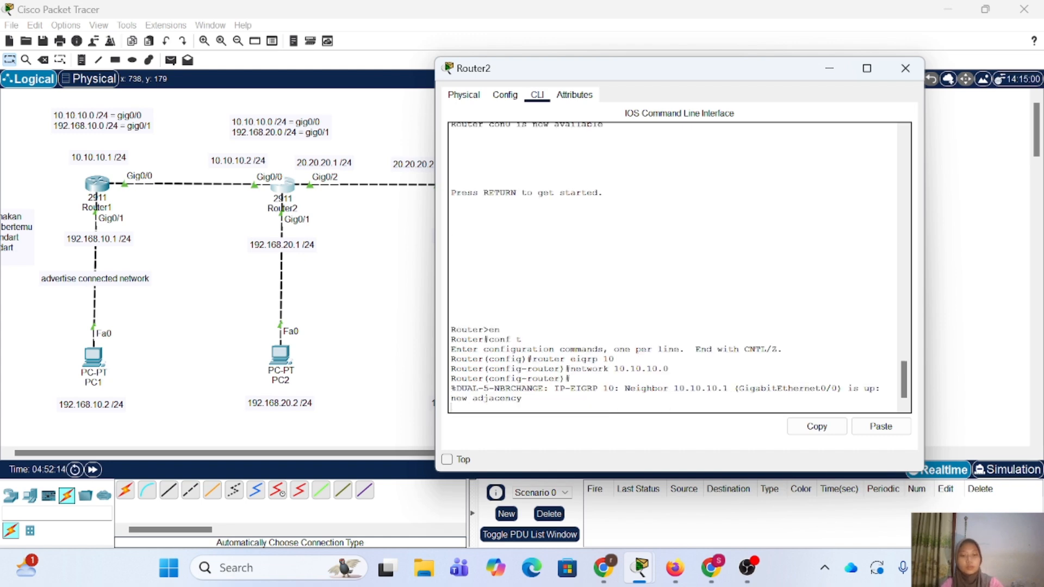
pyautogui.press('Return')
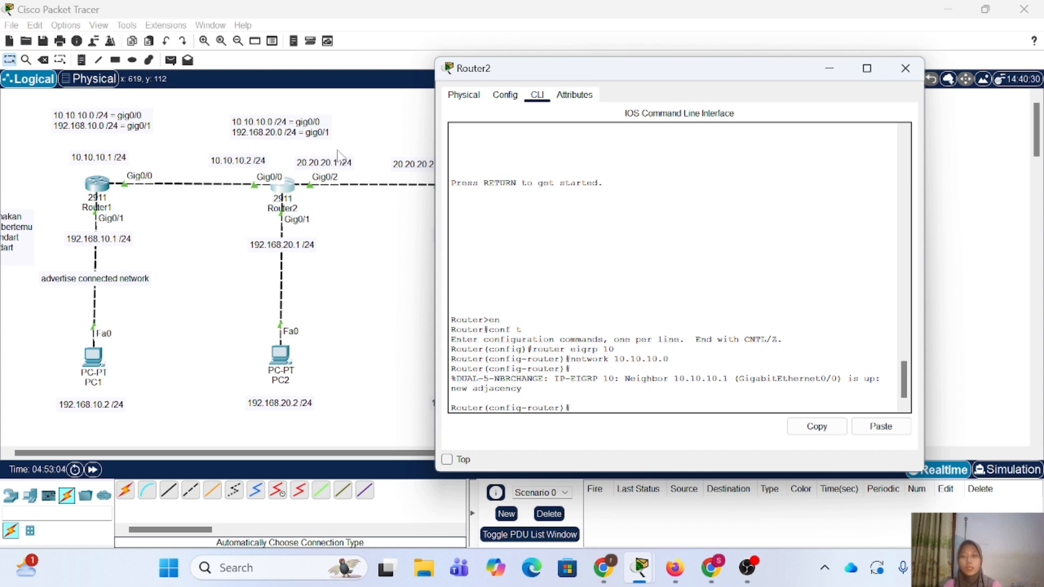
# Advertise network 192.168.20.0 in Router2's EIGRP 10 configuration
pyautogui.write('networ')
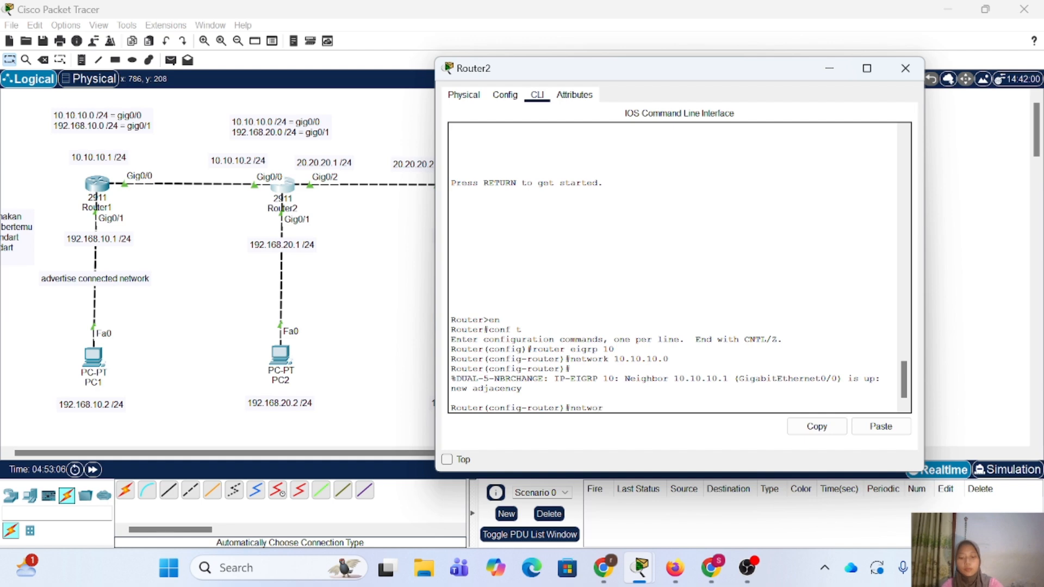
pyautogui.write('k 192.168.20.0')
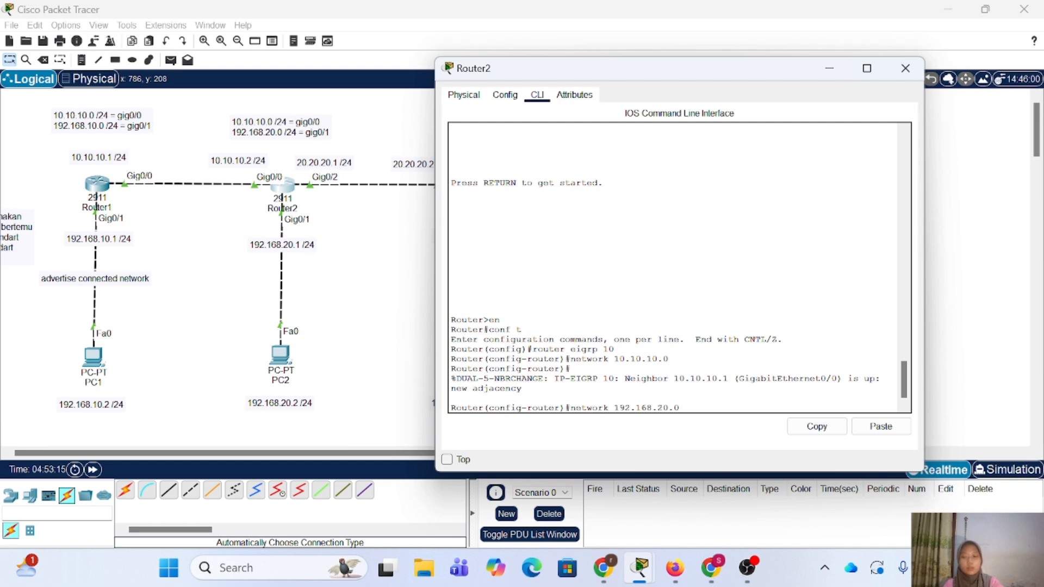
pyautogui.press('Return')
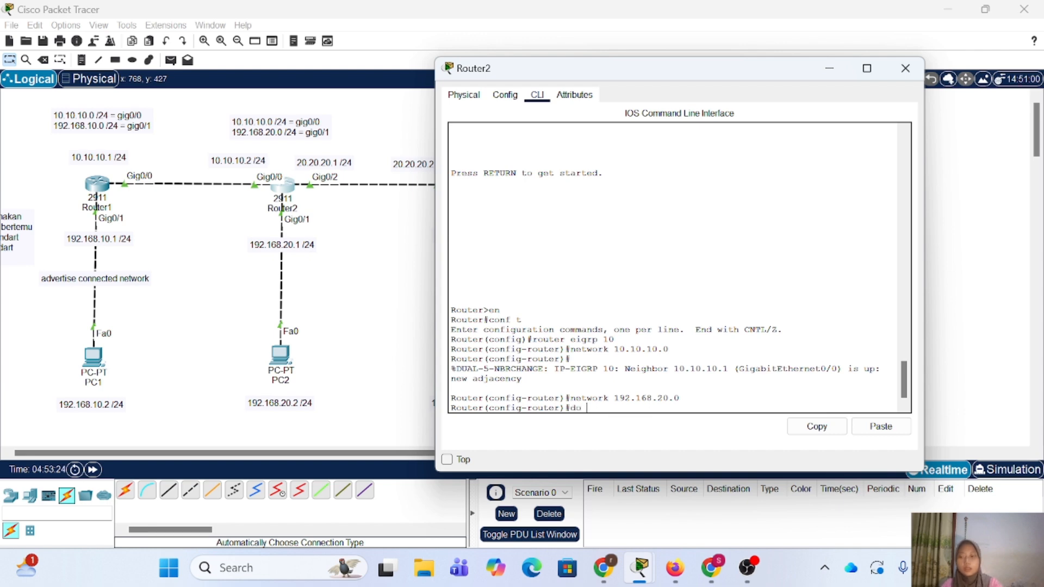
# Display Router2's EIGRP neighbor table from router configuration mode with "do sh ip eigrp neighbor"
pyautogui.write('ip ')
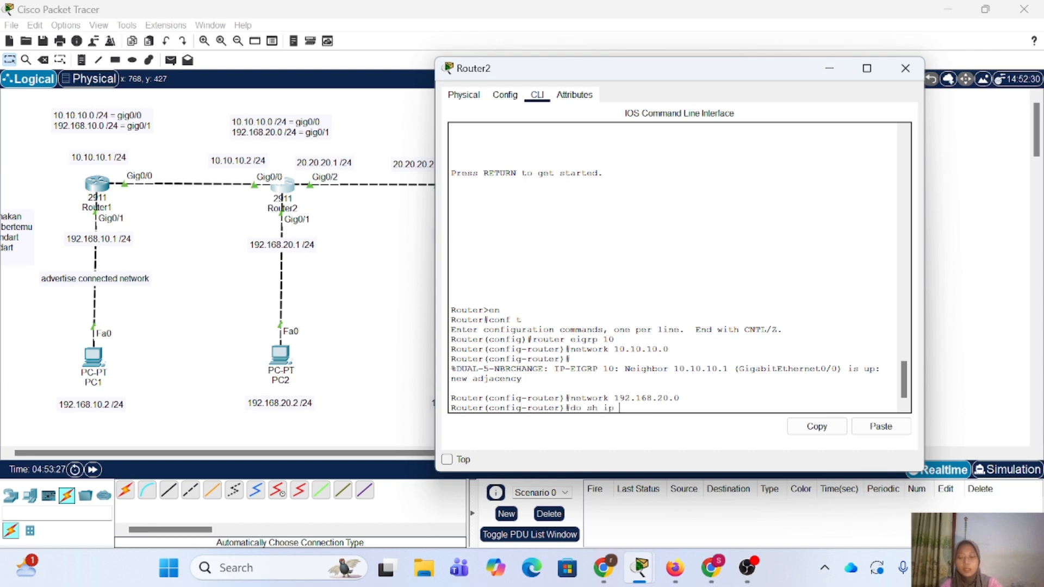
pyautogui.write('eigrp neighbo')
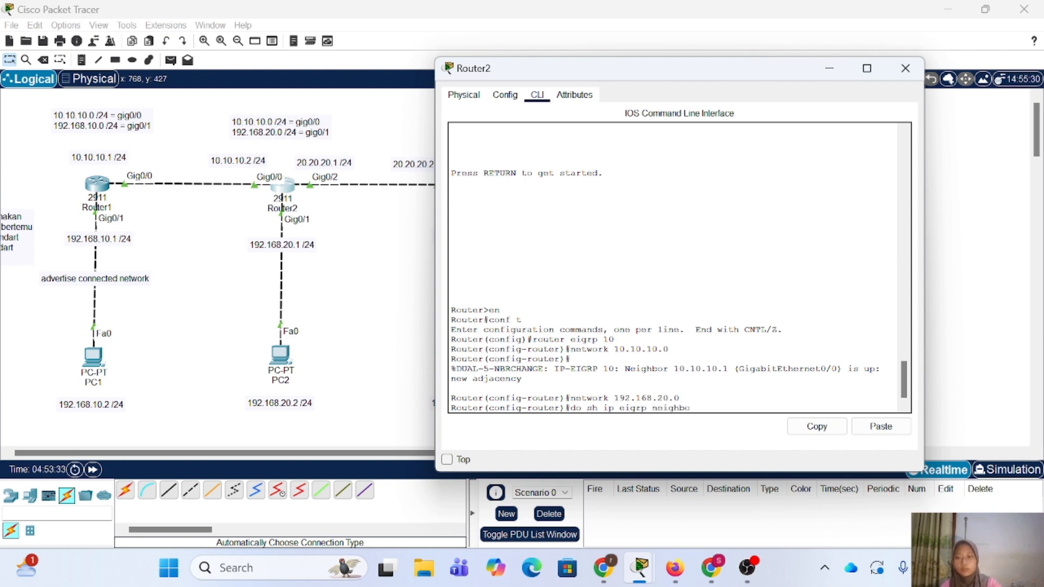
pyautogui.write('r')
pyautogui.press('Return')
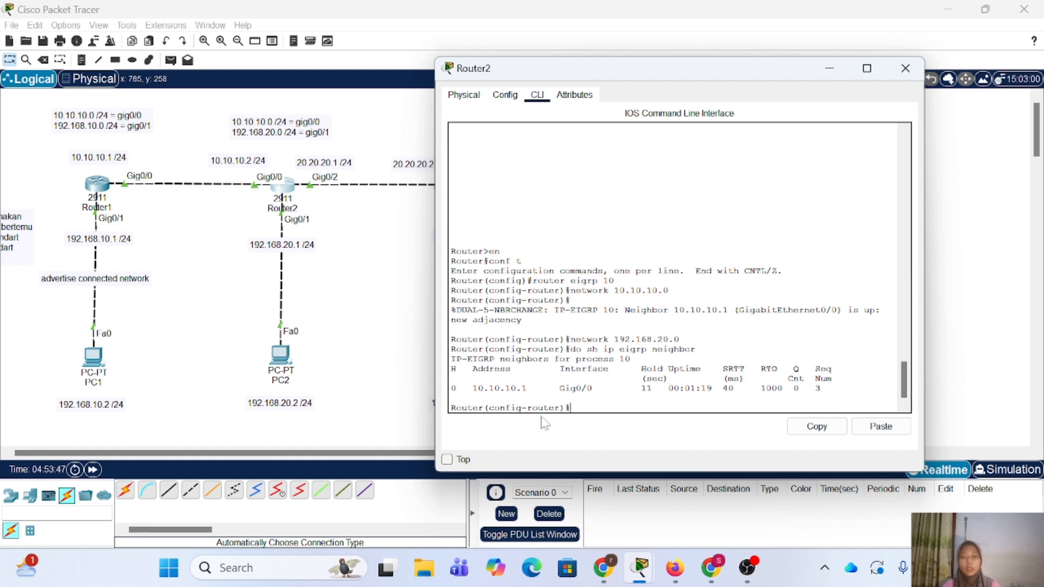
# Display Router2's routing table with "do sh ip route", examine the EIGRP-learned route for 192.168.10.0/24, and close Router2
pyautogui.write('do sh')
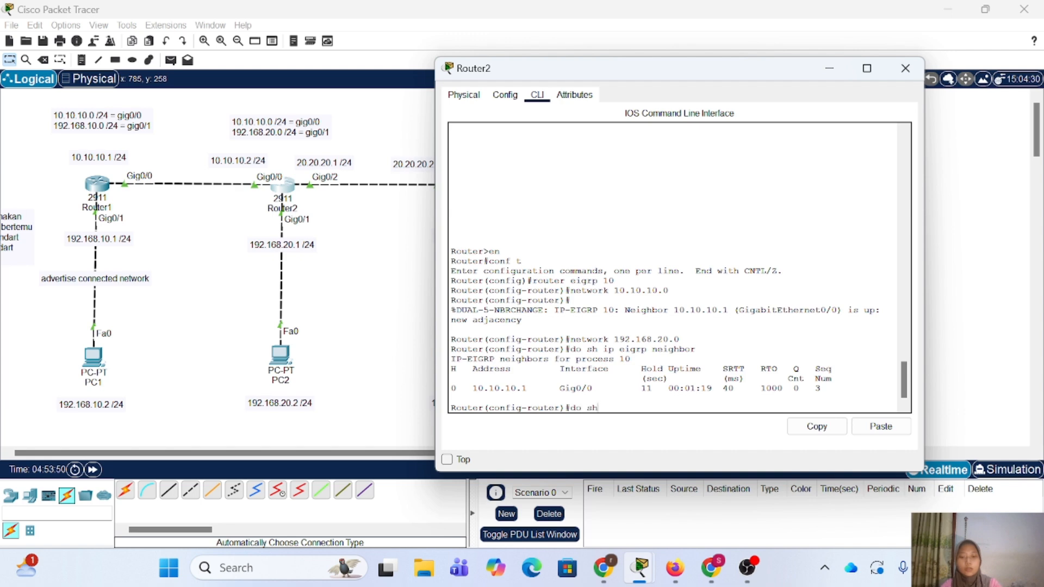
pyautogui.write(' ip ro')
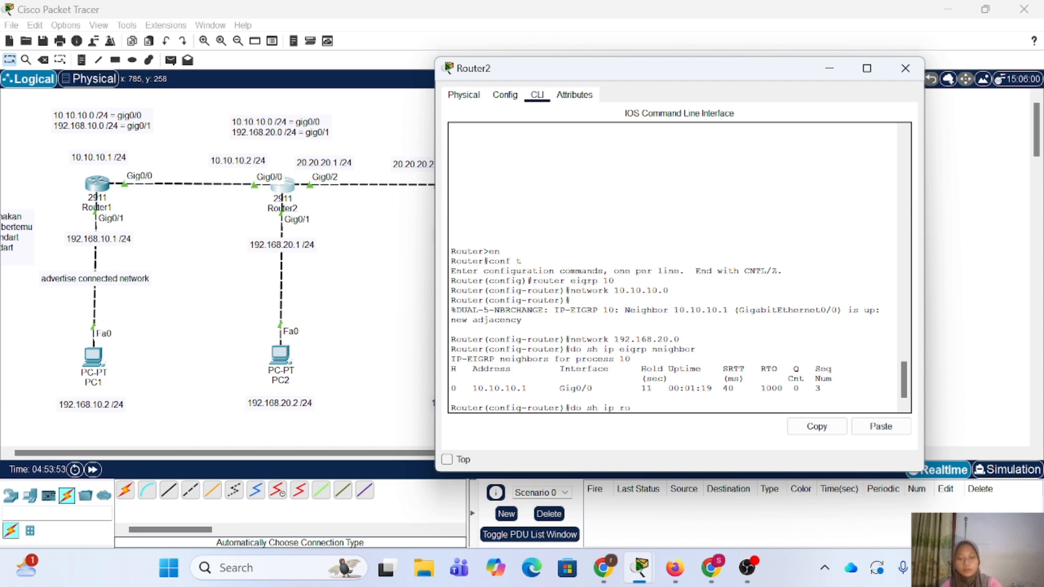
pyautogui.write('ute')
pyautogui.press('Return')
pyautogui.moveTo(452, 359); pyautogui.dragTo(744, 370)
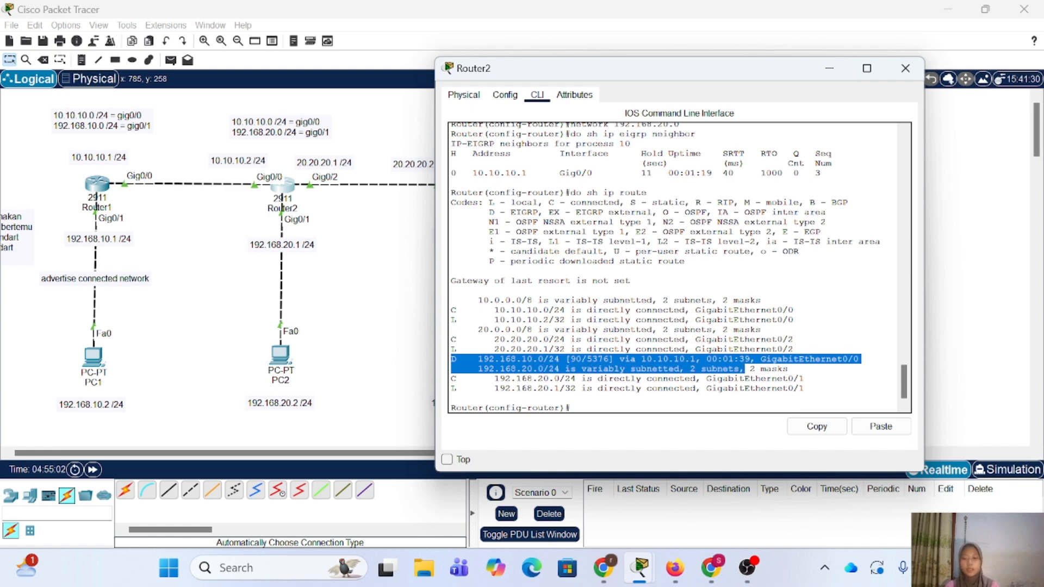
pyautogui.click(744, 370)
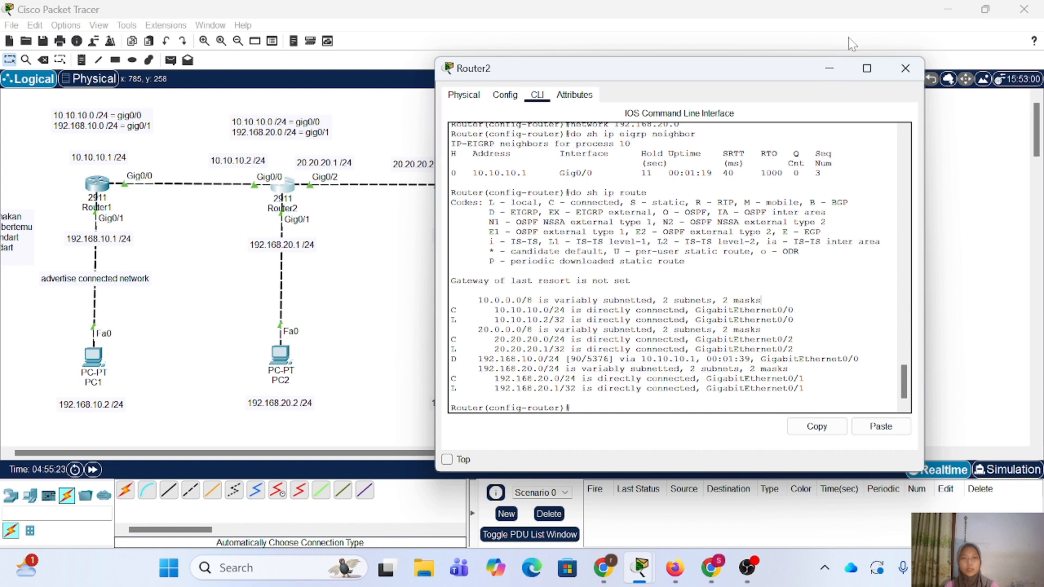
pyautogui.click(905, 70)
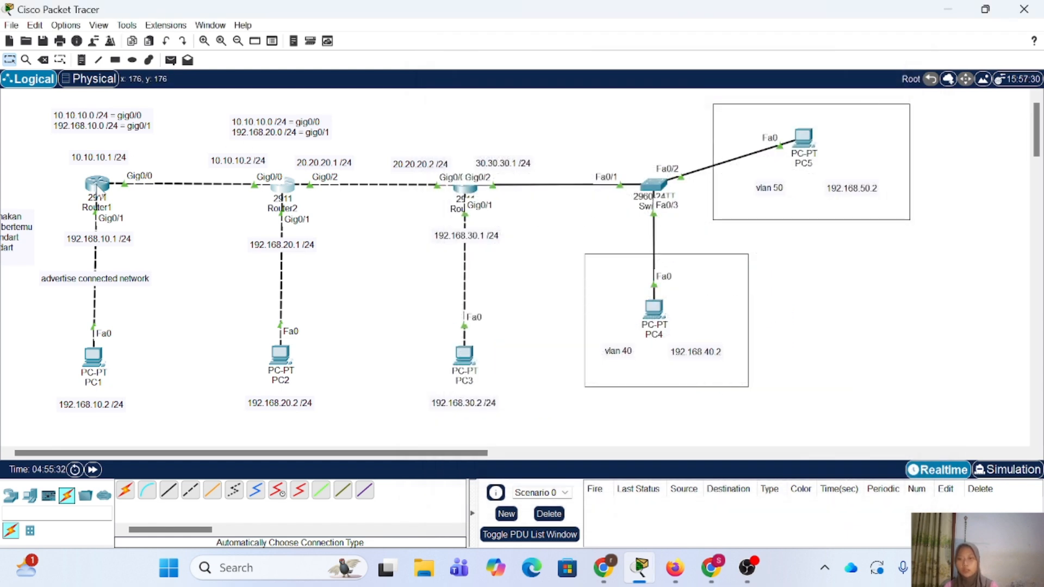
# Examine the EIGRP neighbor message on Router1, display its routing table with "do sh ip route", and close Router1
pyautogui.click(97, 184)
pyautogui.doubleClick(576, 472)
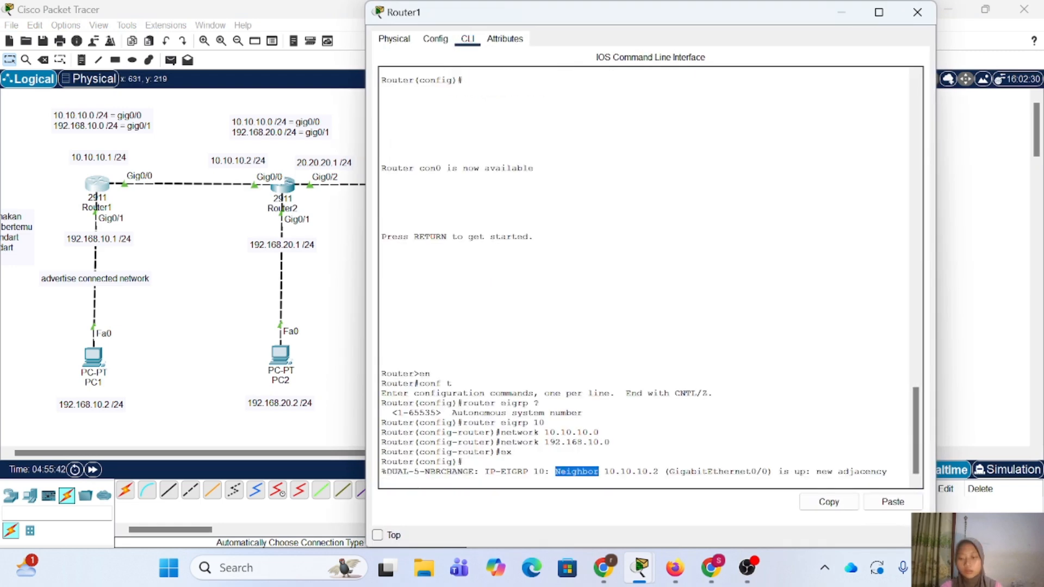
pyautogui.press('Return')
pyautogui.write('do sh ip route')
pyautogui.press('Return')
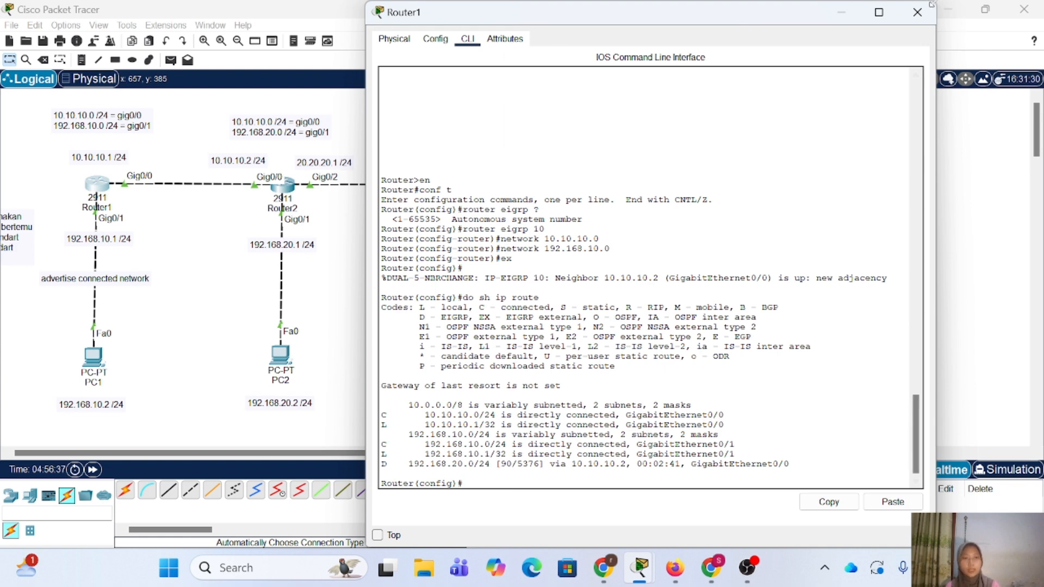
pyautogui.click(918, 12)
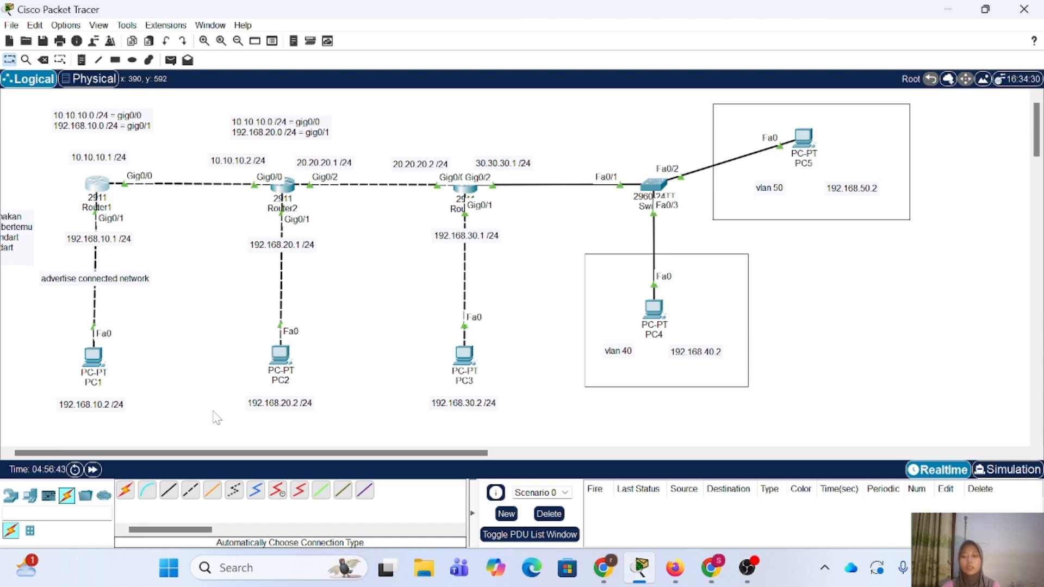
# Test connectivity between the LANs by sending a simple PDU from PC2 to PC1
pyautogui.click(171, 60)
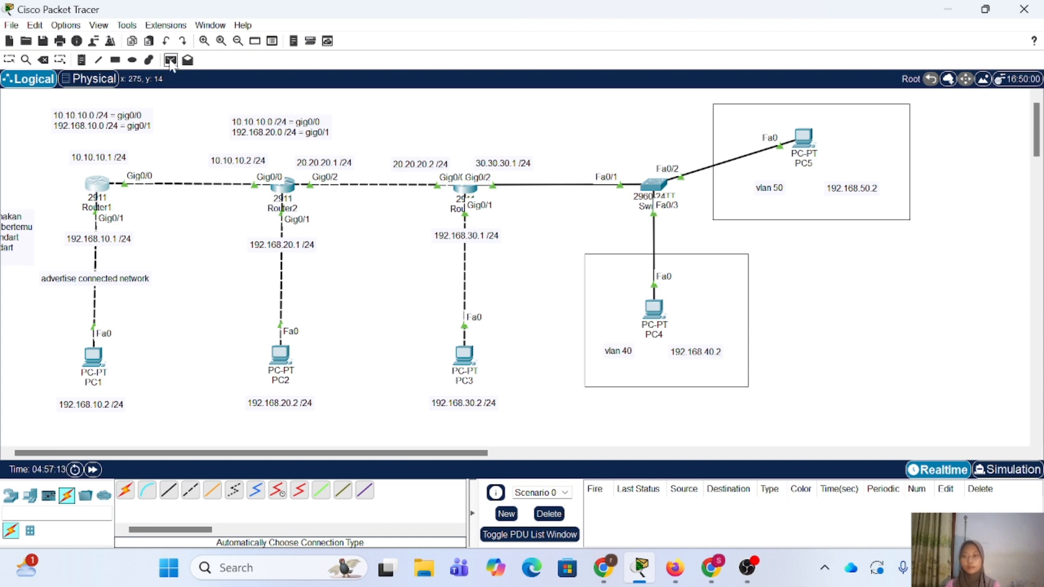
pyautogui.click(280, 353)
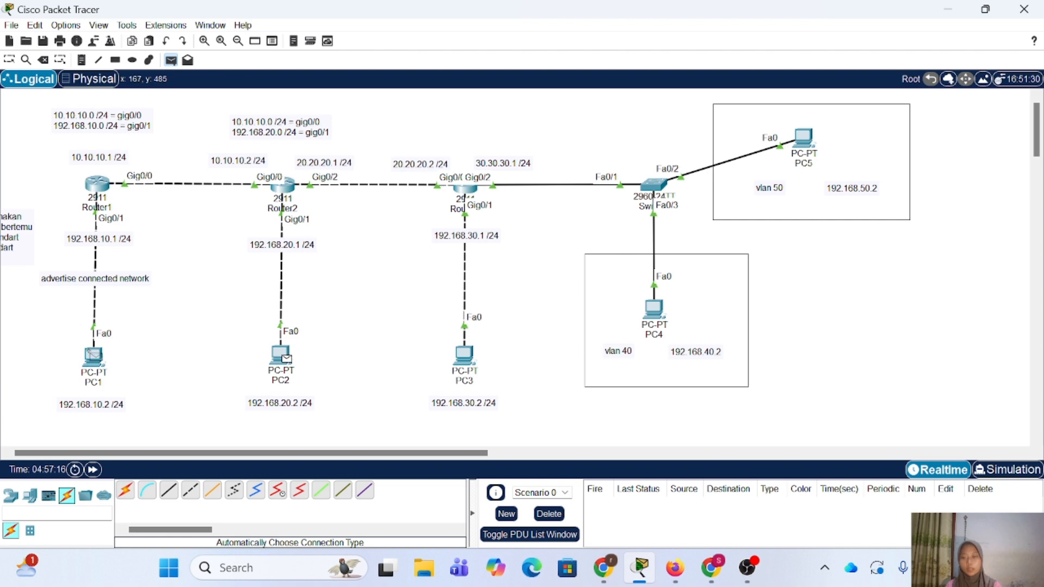
pyautogui.click(93, 357)
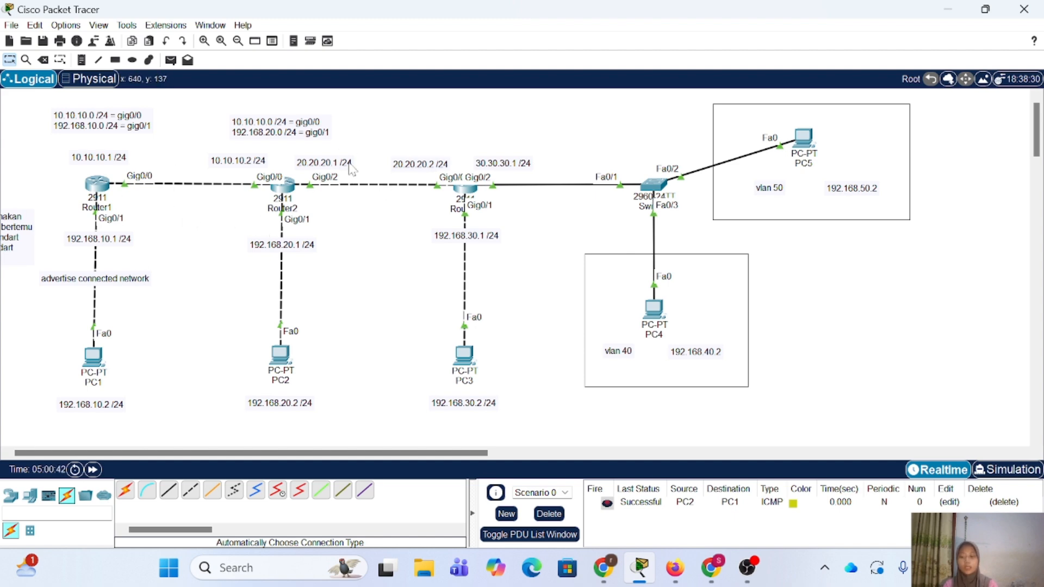
# Start EIGRP process 10 on Router3 from global configuration mode with "router eigrp 10"
pyautogui.moveTo(333, 166); pyautogui.dragTo(332, 164)
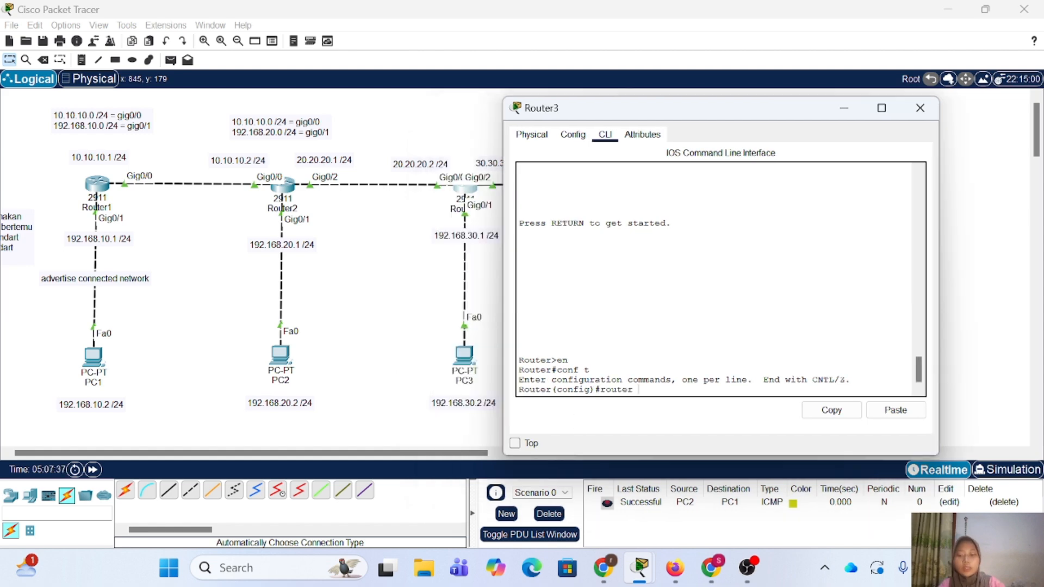
pyautogui.write('grp ')
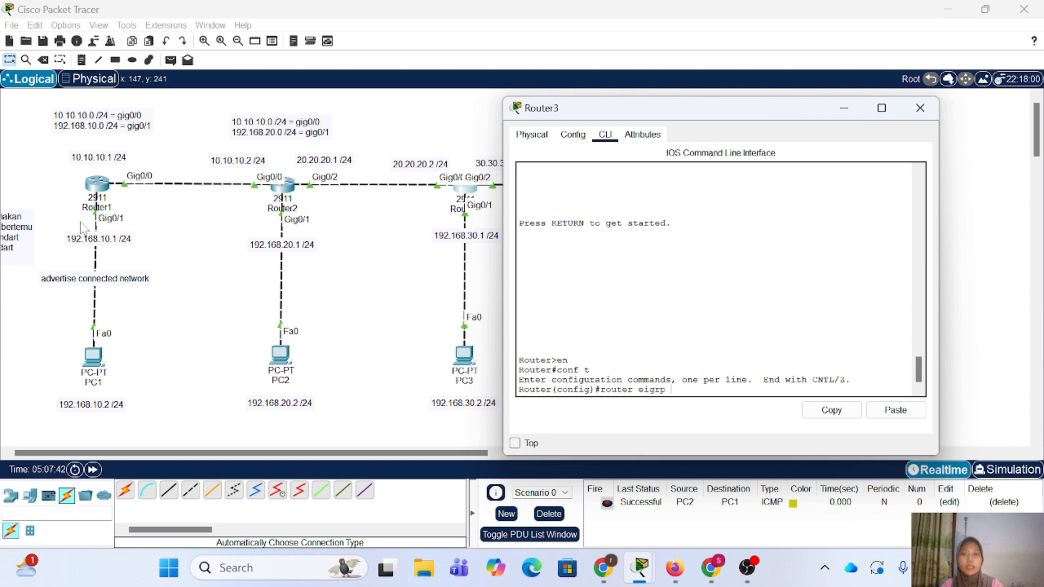
pyautogui.write('1')
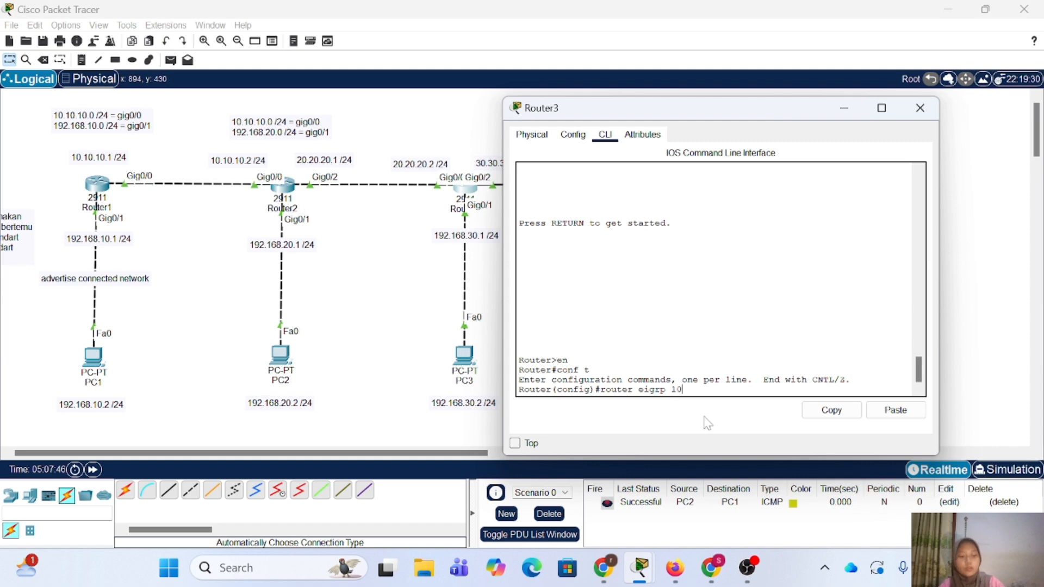
pyautogui.write('0')
pyautogui.press('Return')
# Advertise networks 20.20.20.0 and 192.168.30.0 in EIGRP 10 on Router3, and close Router3
pyautogui.write('net')
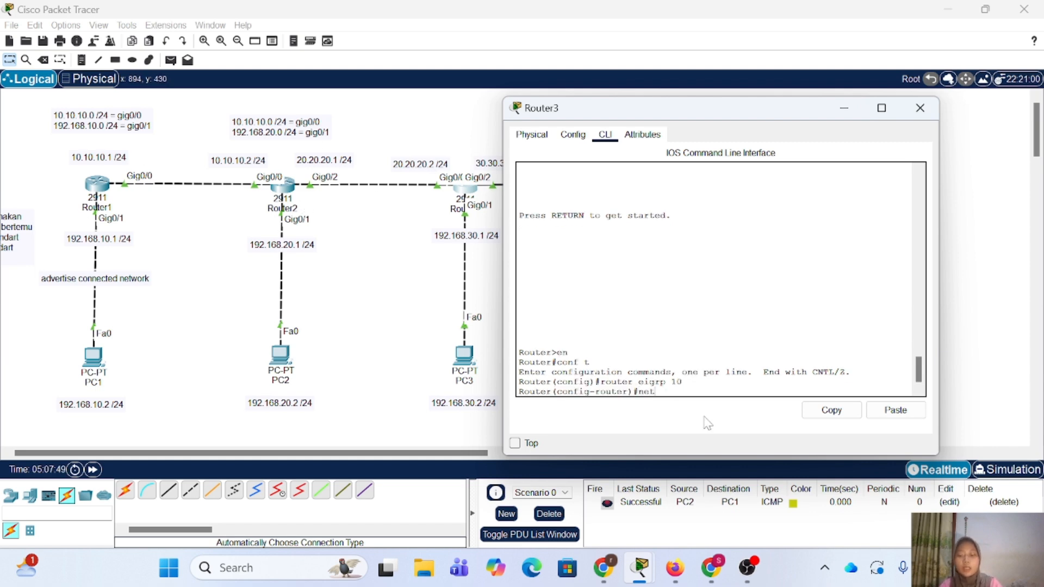
pyautogui.write('work')
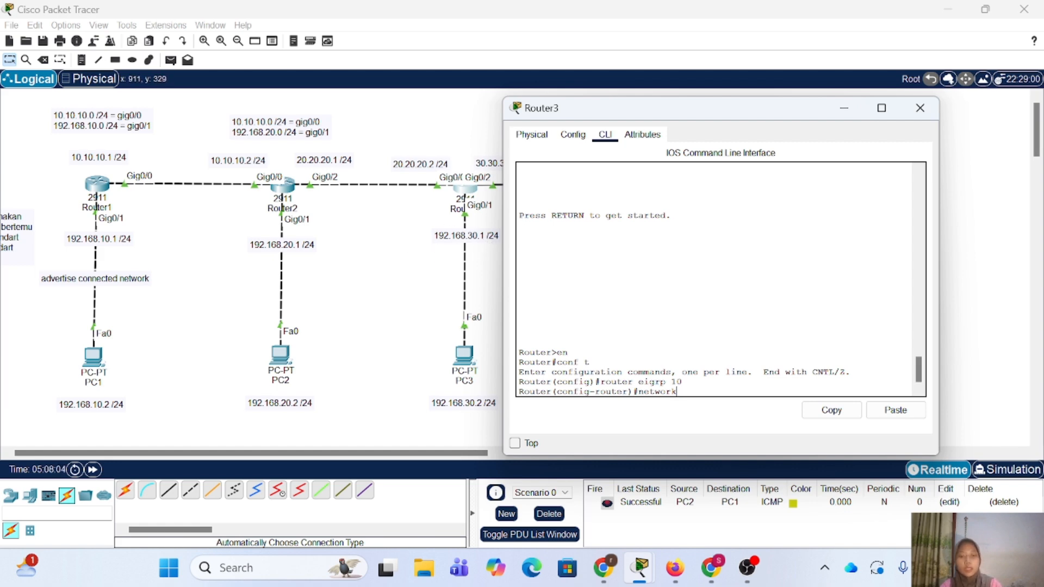
pyautogui.write('20.20.20.0')
pyautogui.press('Return')
pyautogui.write('network 192.168.30.0')
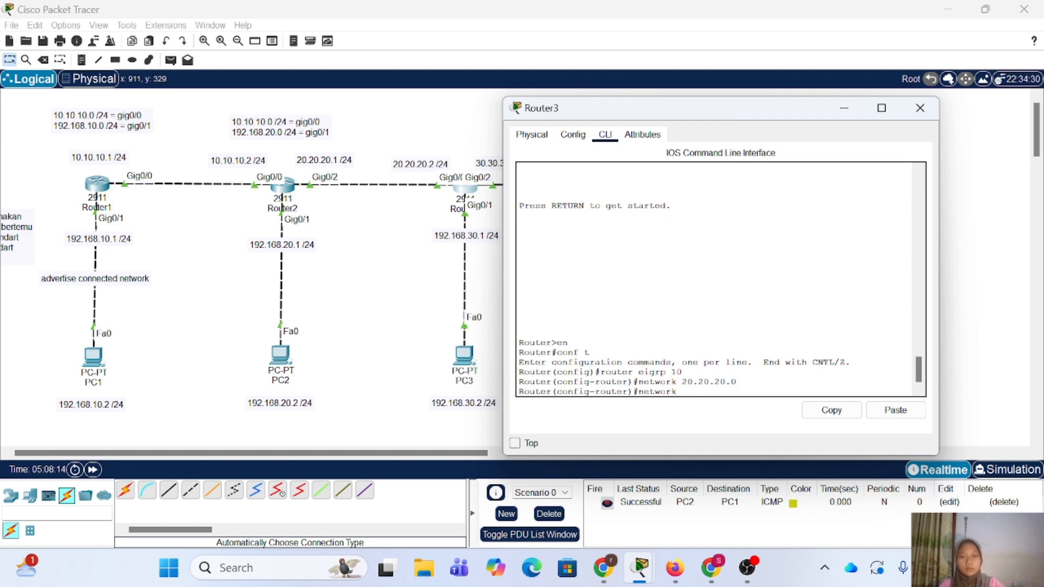
pyautogui.press('Return')
pyautogui.click(921, 107)
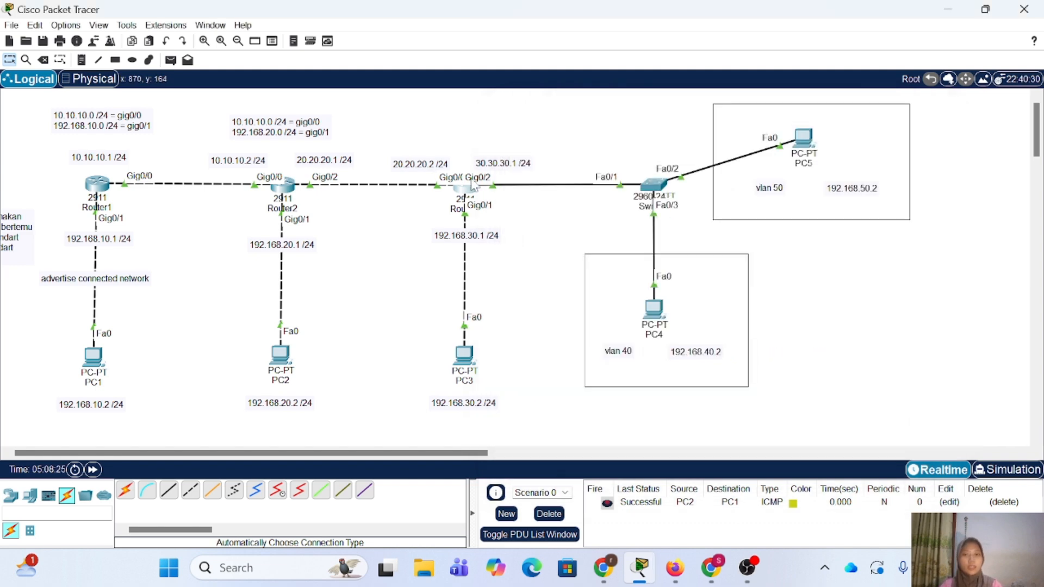
# Open Router2's command line, try "router eigrp 10" in privileged mode, and enter global configuration mode with "conf t"
pyautogui.click(287, 197)
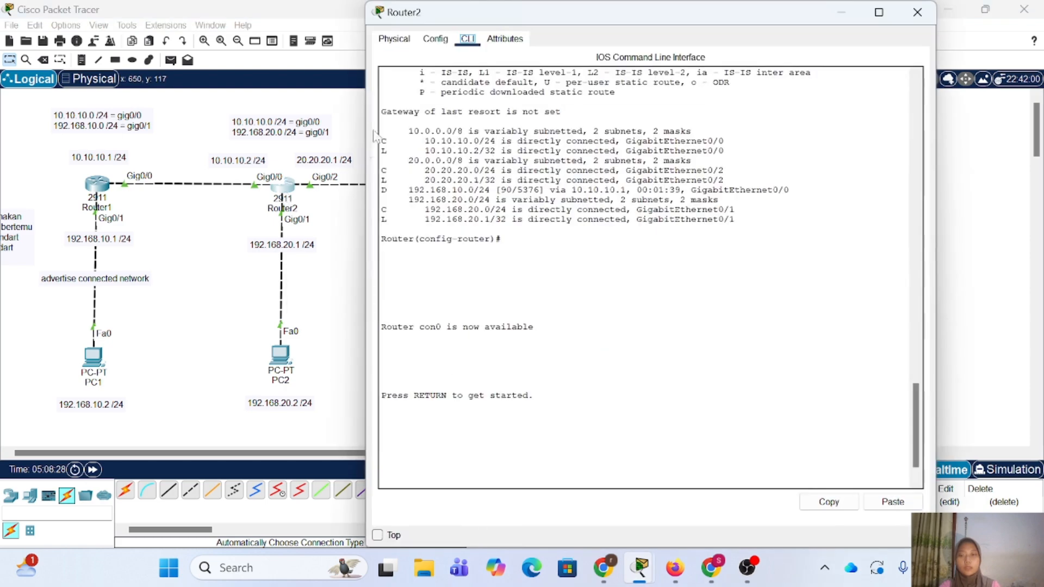
pyautogui.moveTo(372, 12); pyautogui.dragTo(602, 101)
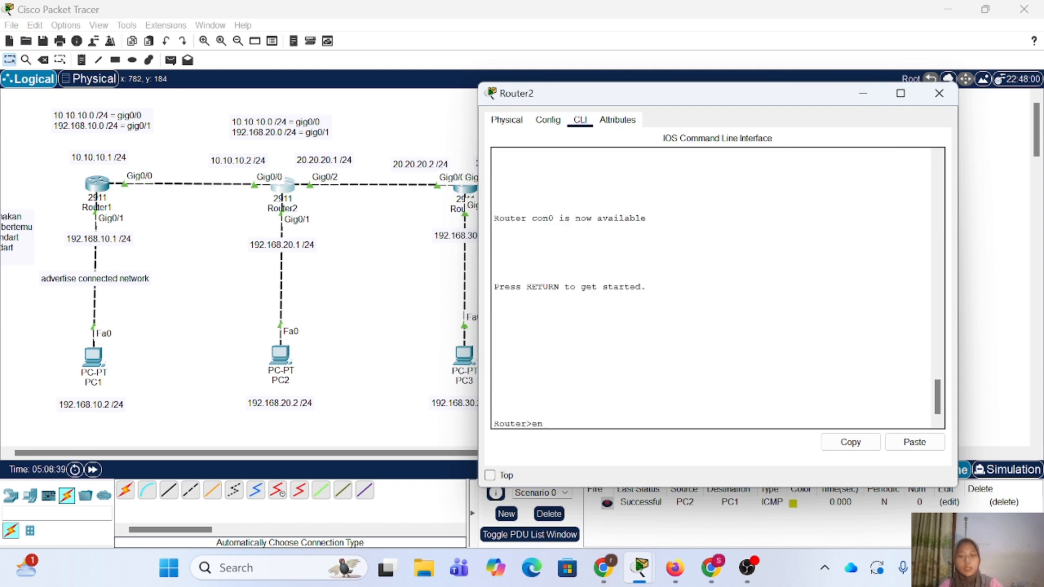
pyautogui.press('Return')
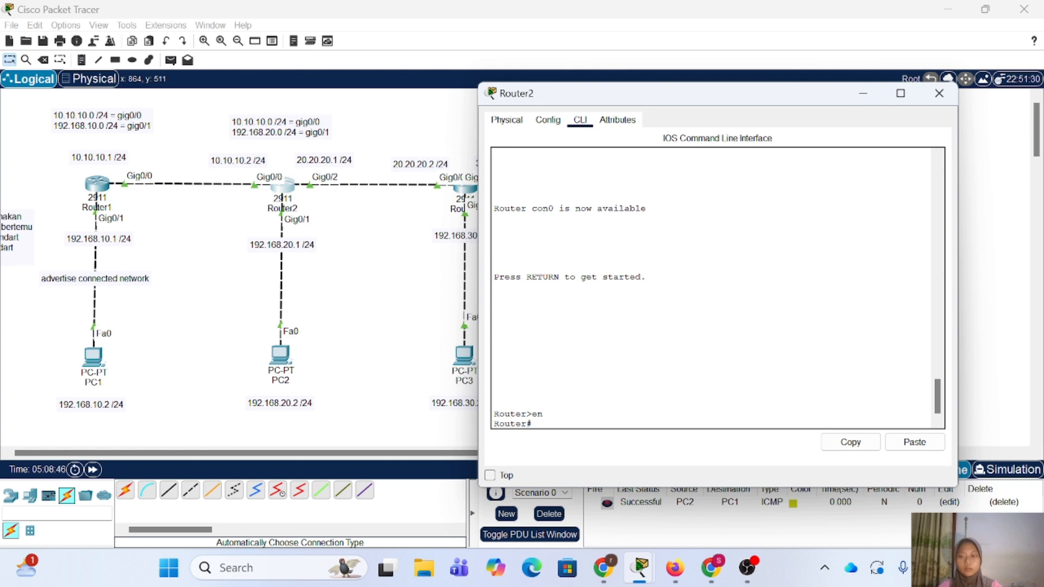
pyautogui.write('router eigrp 10')
pyautogui.press('Return')
pyautogui.write('conf t')
pyautogui.press('Return')
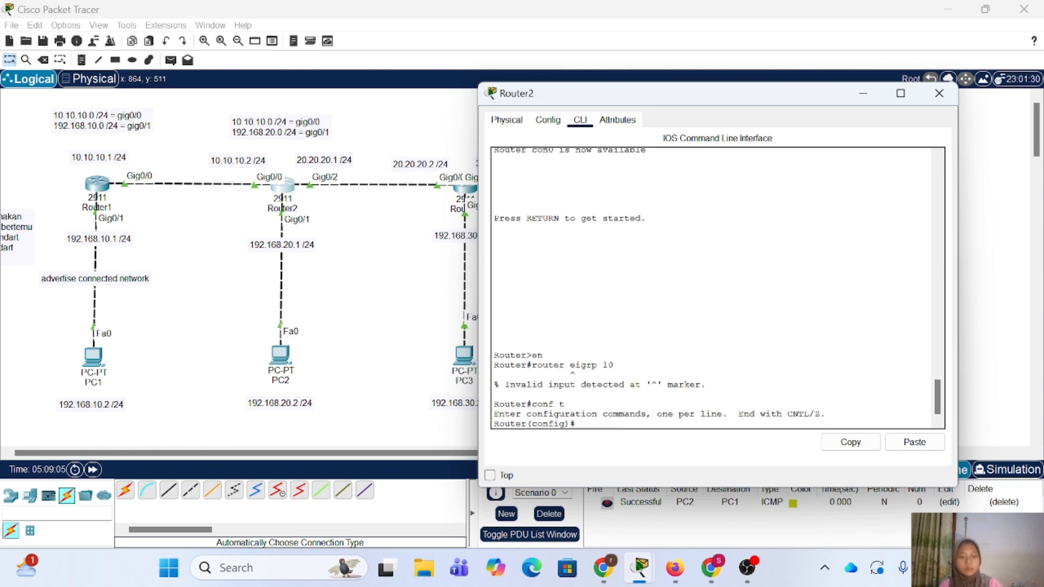
# Advertise network 20.20.20.0 in EIGRP 10 on Router2 and examine the EIGRP neighbor message
pyautogui.write('router eigrp 10')
pyautogui.press('Return')
pyautogui.write('network 20.20.20.0')
pyautogui.press('Return')
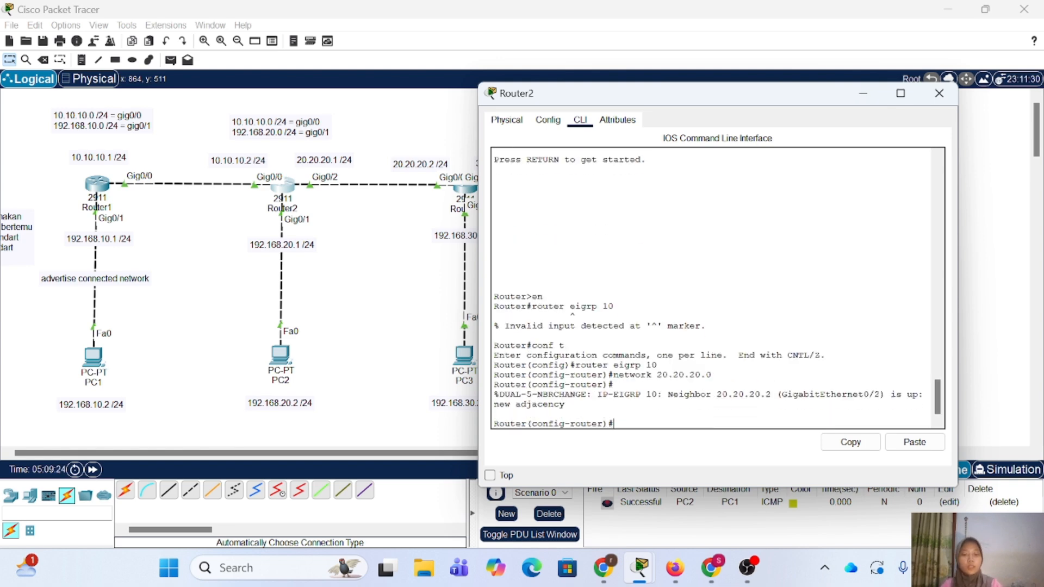
pyautogui.moveTo(494, 395); pyautogui.dragTo(567, 404)
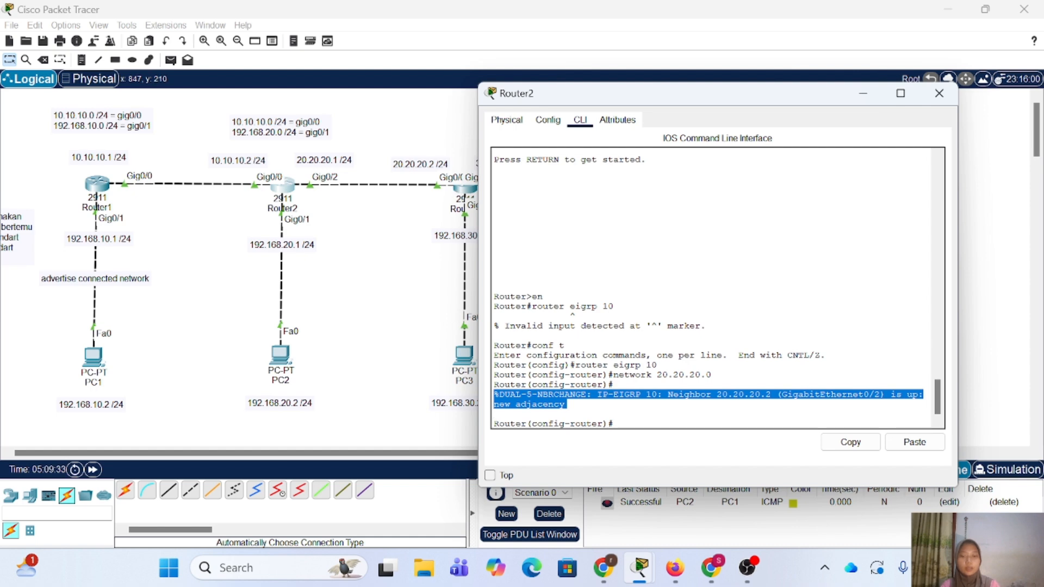
pyautogui.click(616, 424)
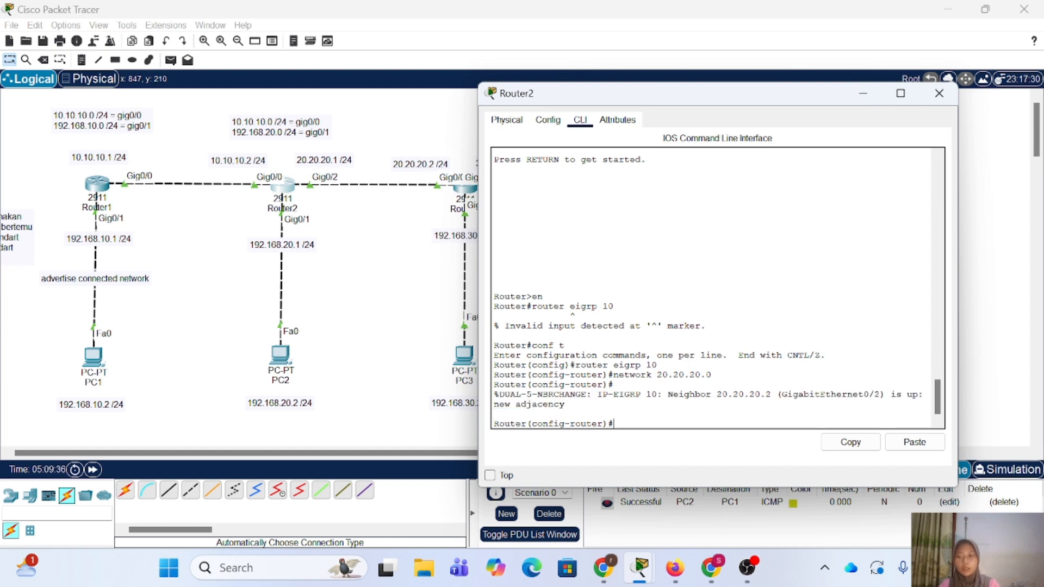
# Display Router2's EIGRP neighbor table with "do sh ip eigrp neighbor" and examine the neighbor addresses 20.20.20.2 and 10.10.10.1
pyautogui.write('do sh i')
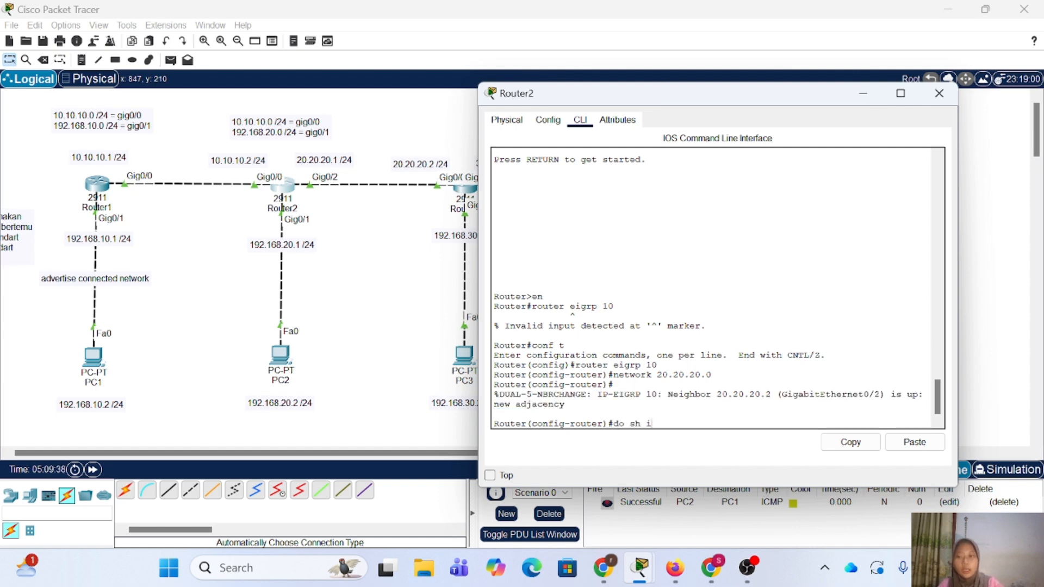
pyautogui.write('p eigrp neighbpor')
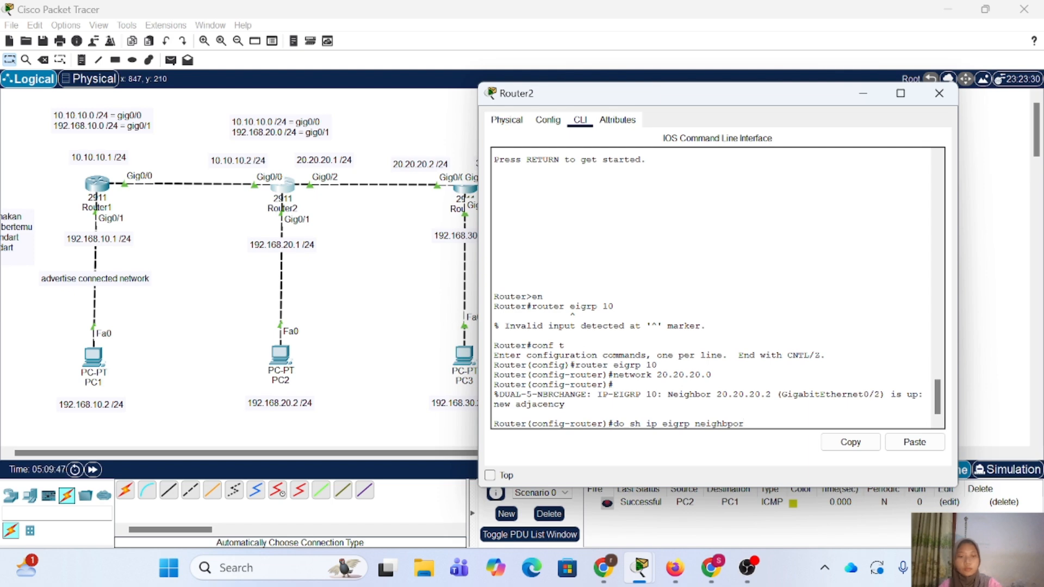
pyautogui.press('BackSpace')
pyautogui.press('BackSpace')
pyautogui.press('BackSpace')
pyautogui.write('o')
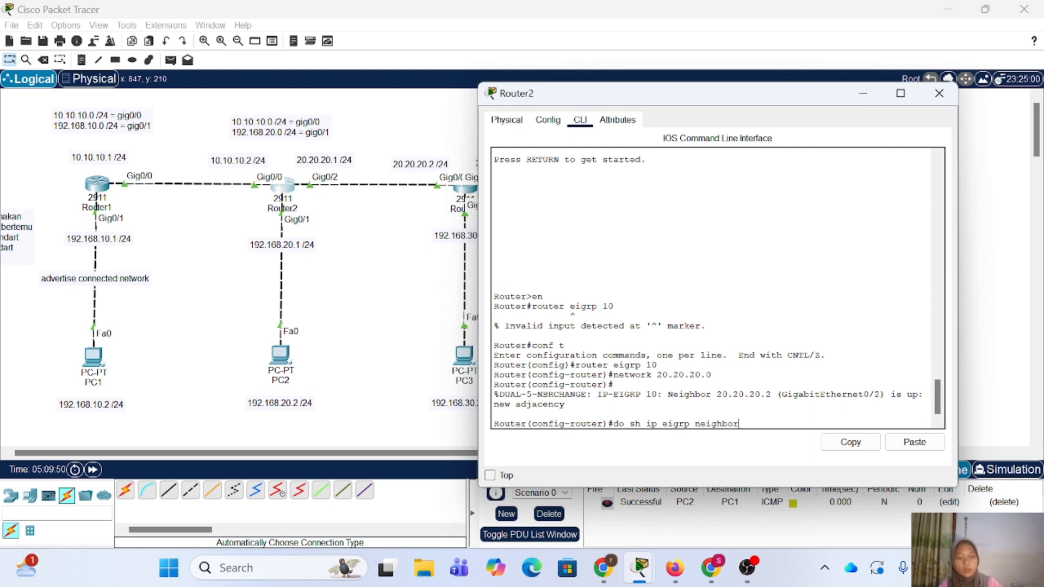
pyautogui.write('r')
pyautogui.press('Return')
pyautogui.moveTo(515, 404); pyautogui.dragTo(580, 404)
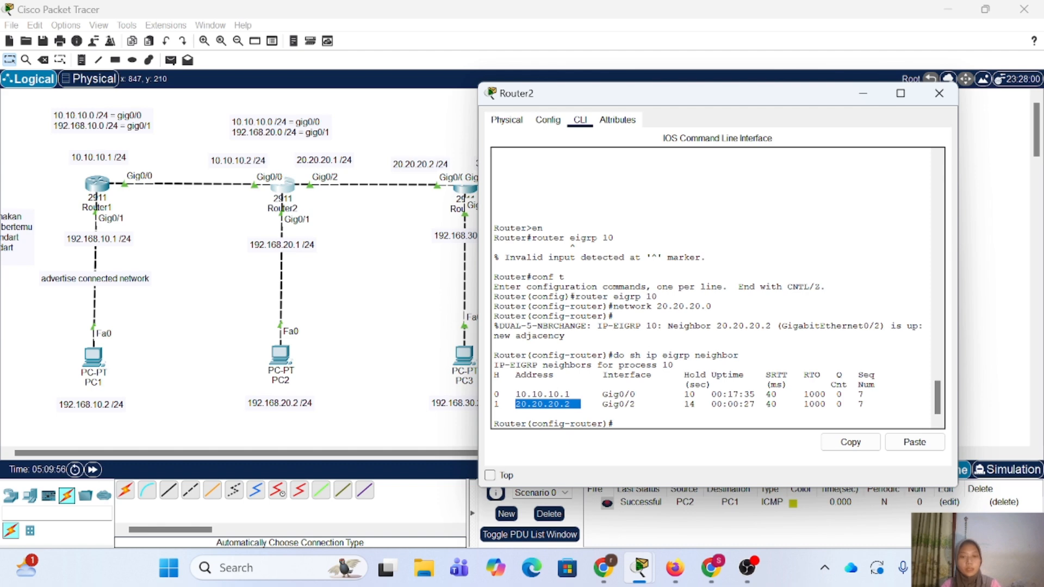
pyautogui.moveTo(510, 394); pyautogui.dragTo(591, 394)
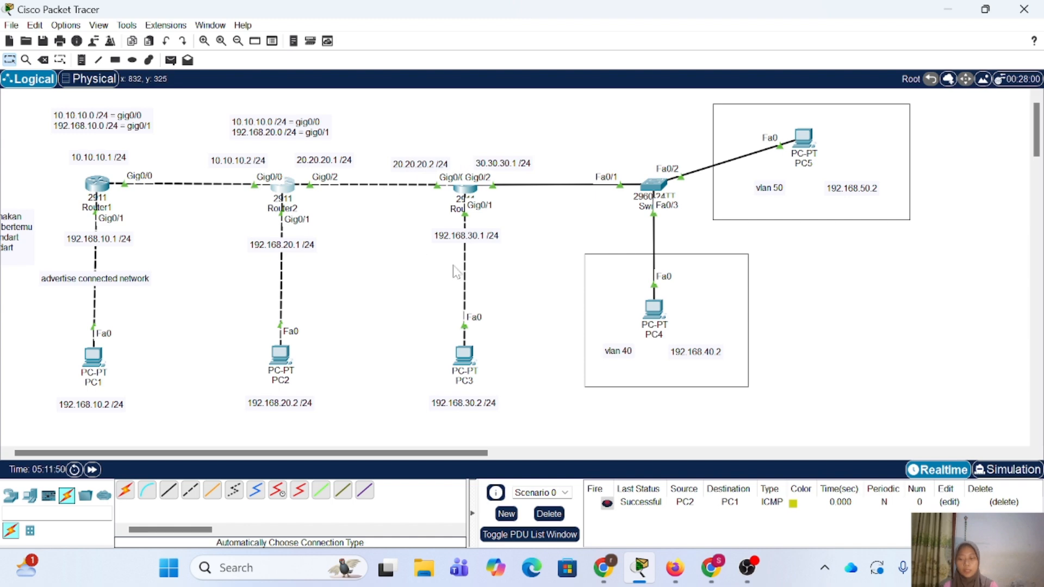
# Open Router1's command line and enter global configuration mode with "en" and "conf t"
pyautogui.click(97, 190)
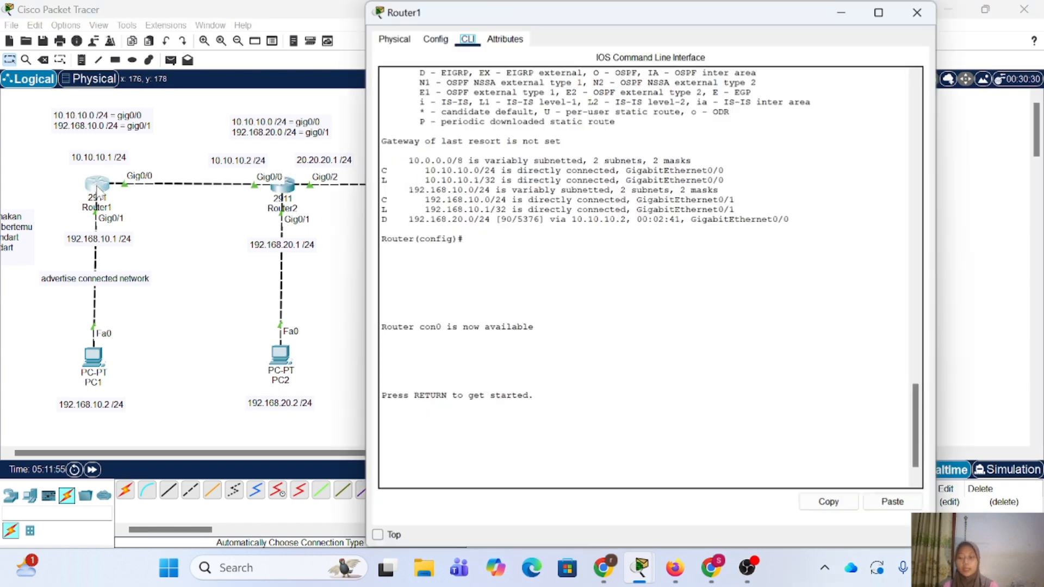
pyautogui.moveTo(367, 1); pyautogui.dragTo(466, 143)
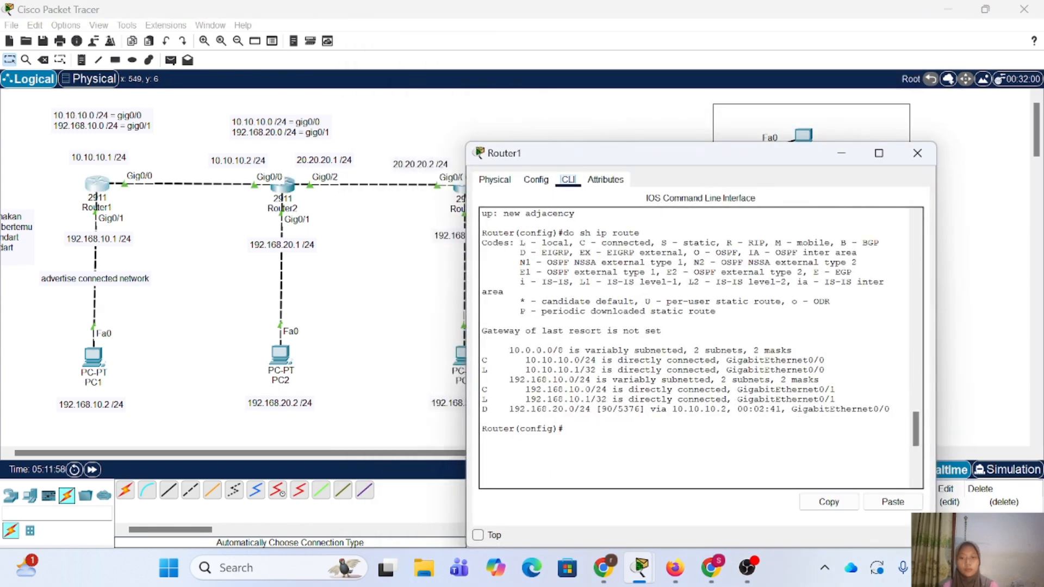
pyautogui.press('Return')
pyautogui.write('en')
pyautogui.press('Return')
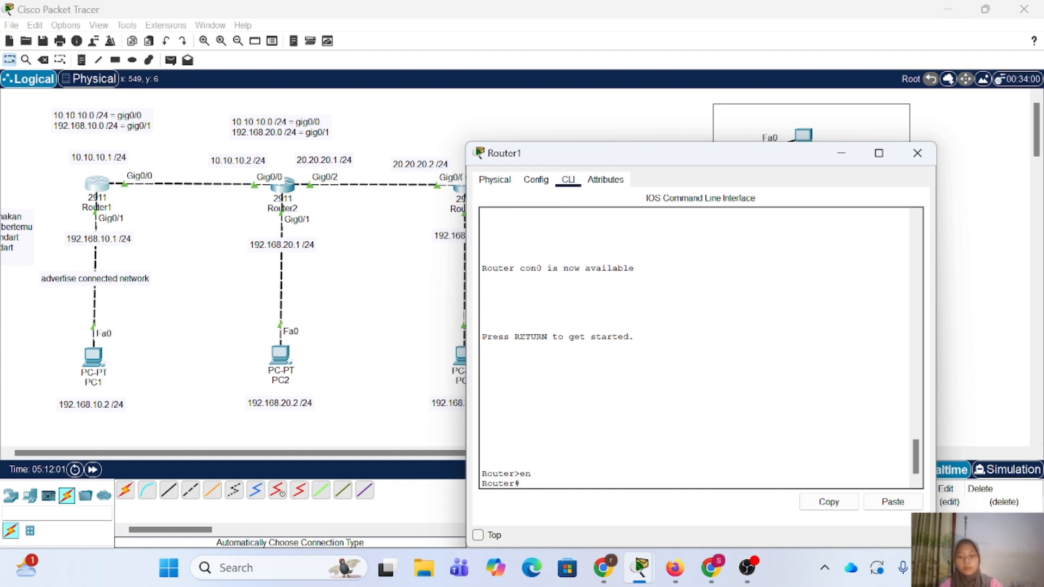
pyautogui.write('conf t')
pyautogui.press('Return')
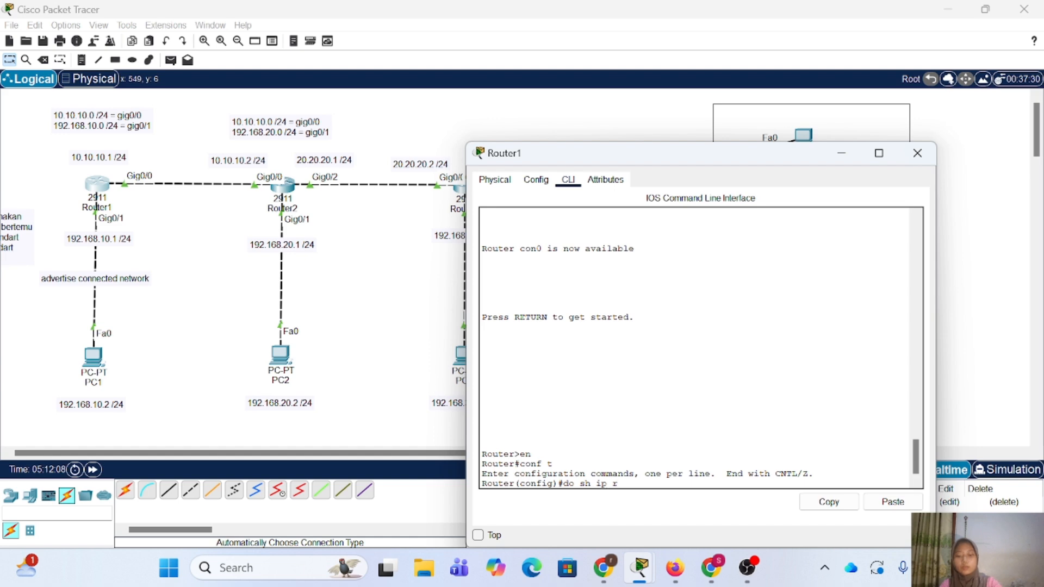
# Display Router1's routing table with "do sh ip route", examine the EIGRP routes for 20.20.20.0/24 and 192.168.30.0/24, and close Router1
pyautogui.write('do sh ip route')
pyautogui.press('Return')
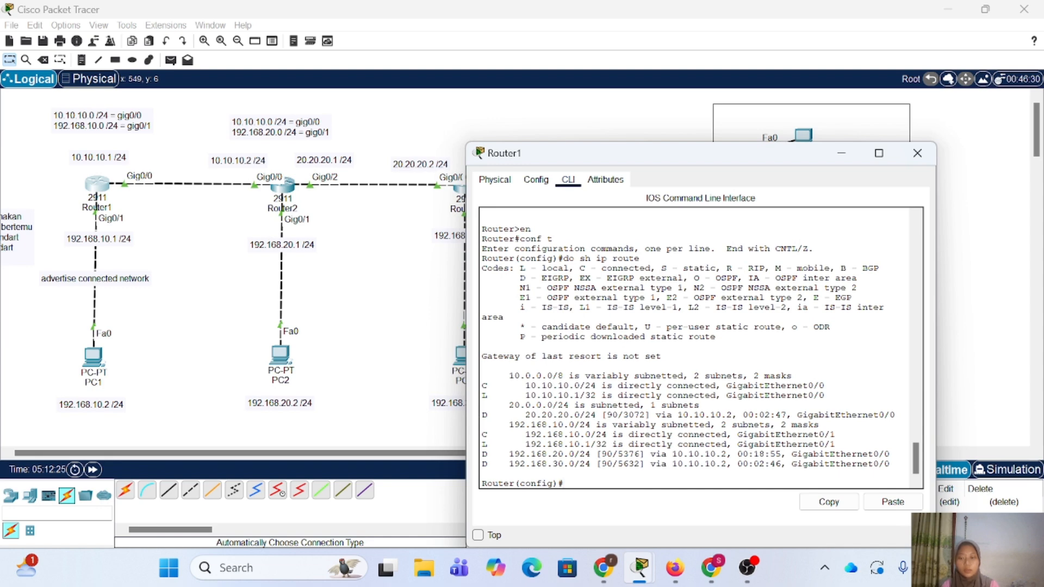
pyautogui.moveTo(487, 415); pyautogui.dragTo(586, 425)
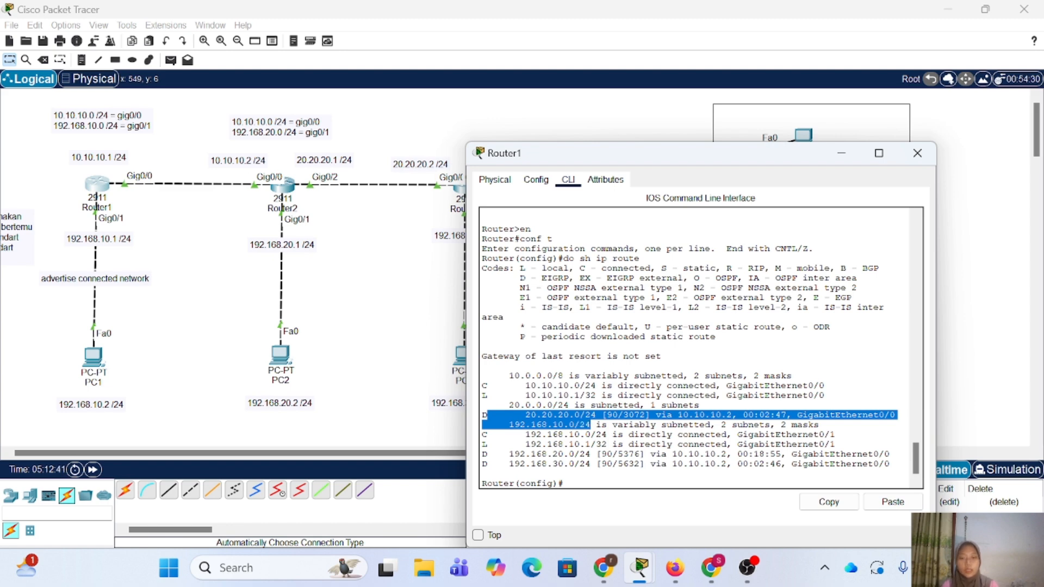
pyautogui.moveTo(483, 463); pyautogui.dragTo(893, 463)
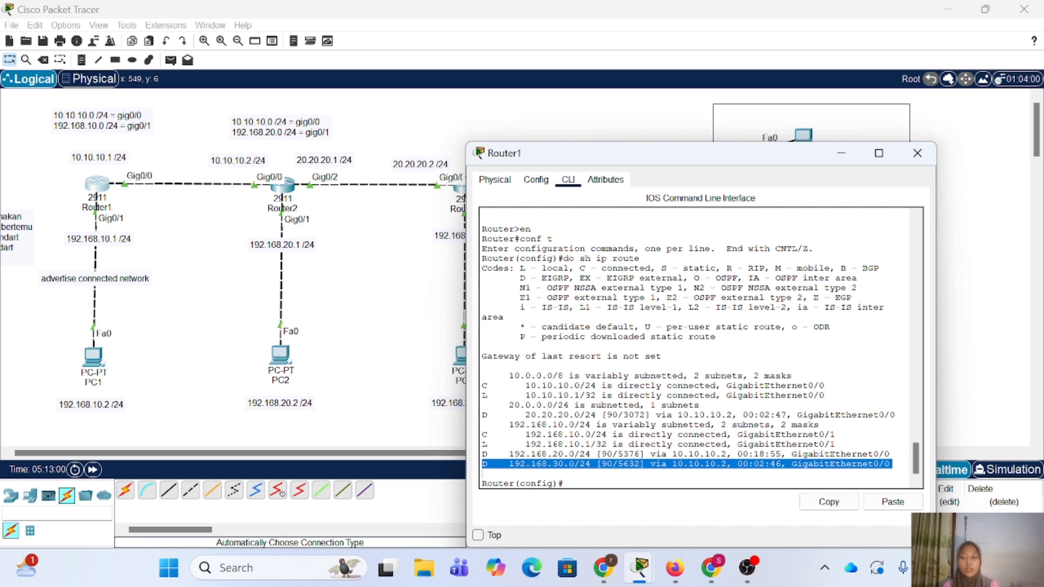
pyautogui.click(606, 395)
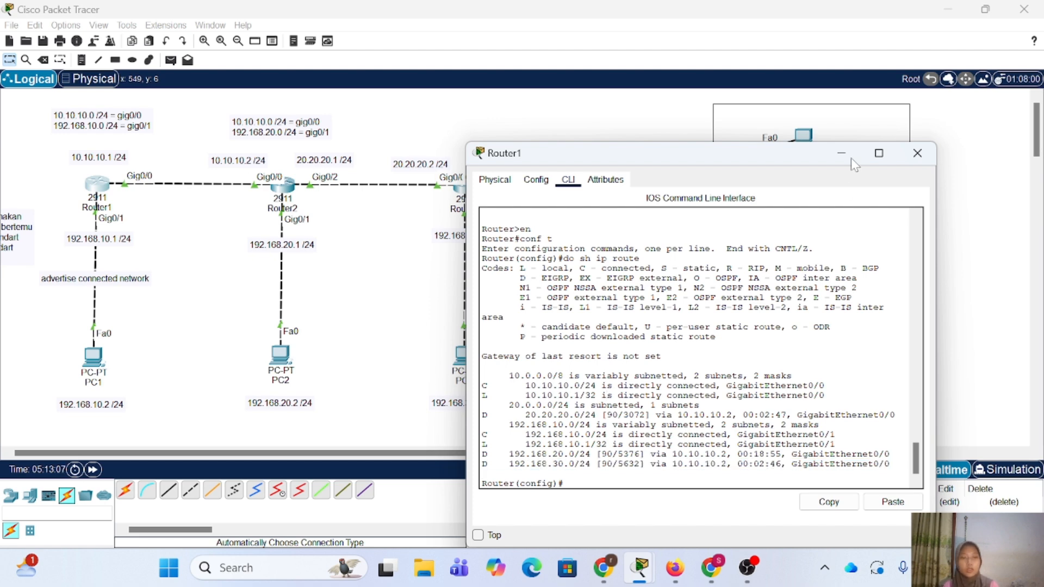
pyautogui.click(917, 153)
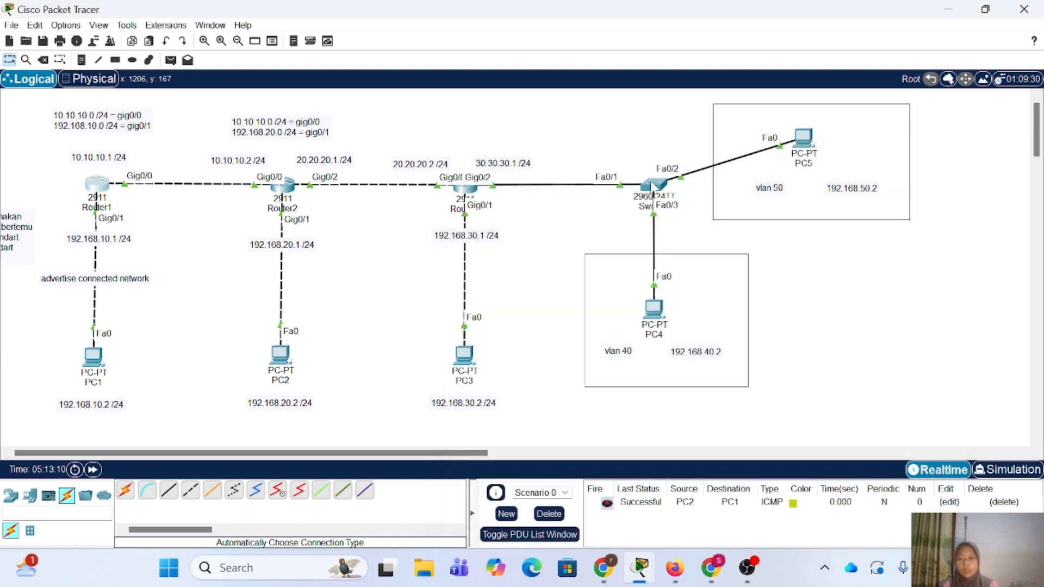
# Reopen Router3, leave router configuration mode with "ex", and display its routing table with "do sh ip route"
pyautogui.click(468, 197)
pyautogui.write('ex')
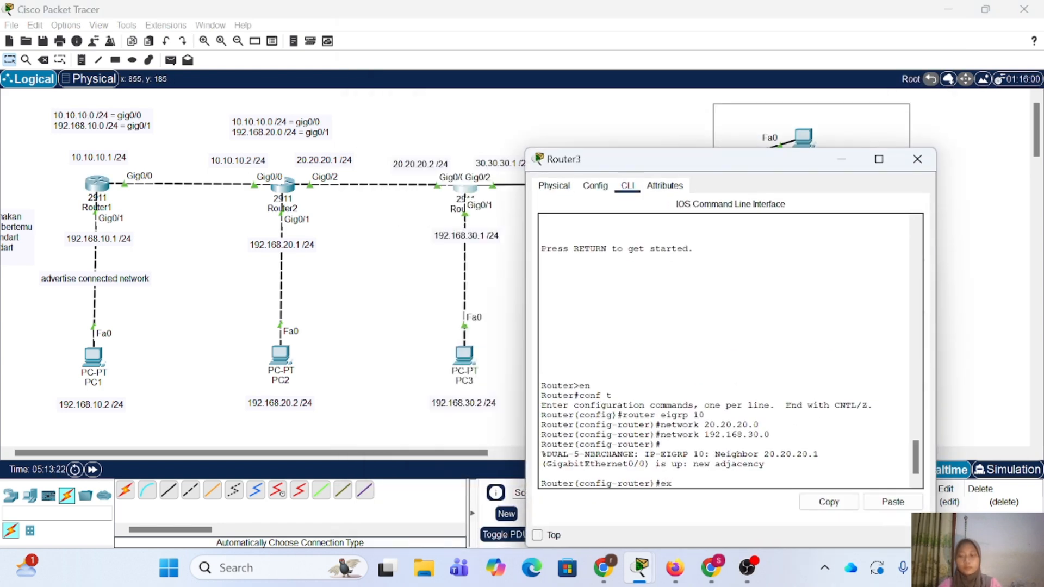
pyautogui.press('Return')
pyautogui.write('do sh ip r')
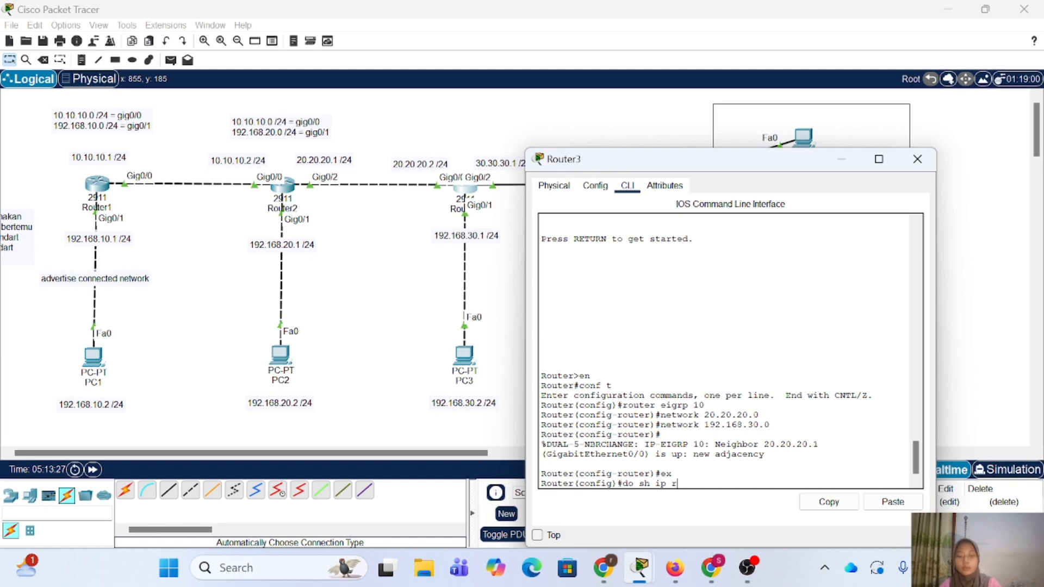
pyautogui.write('oute')
pyautogui.press('Return')
# Examine the route entries for 192.168.10.0/24 and 10.0.0.0/24 in Router3's routing table, and close Router3
pyautogui.moveTo(542, 425); pyautogui.dragTo(829, 424)
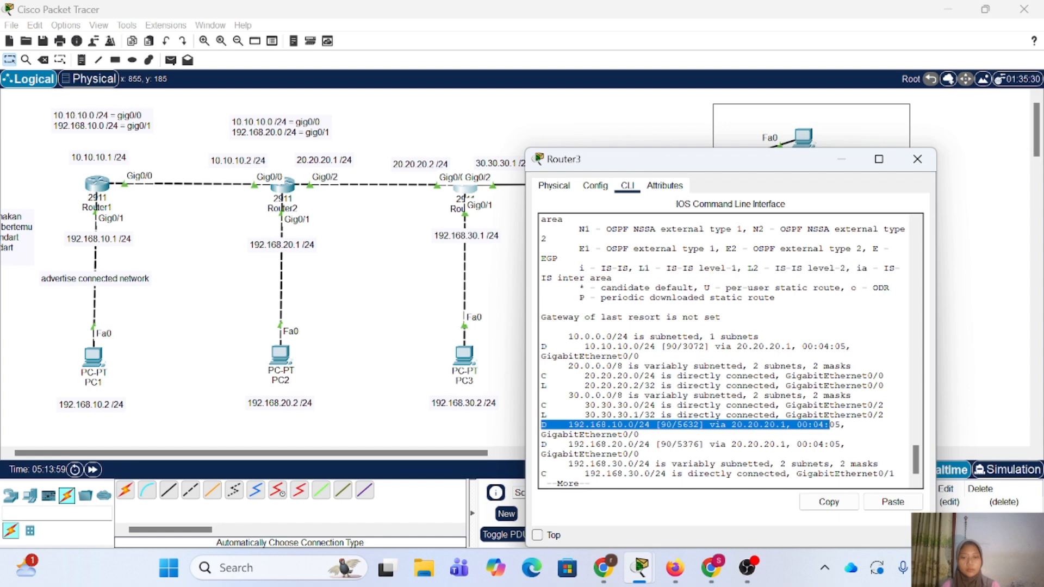
pyautogui.click(829, 425)
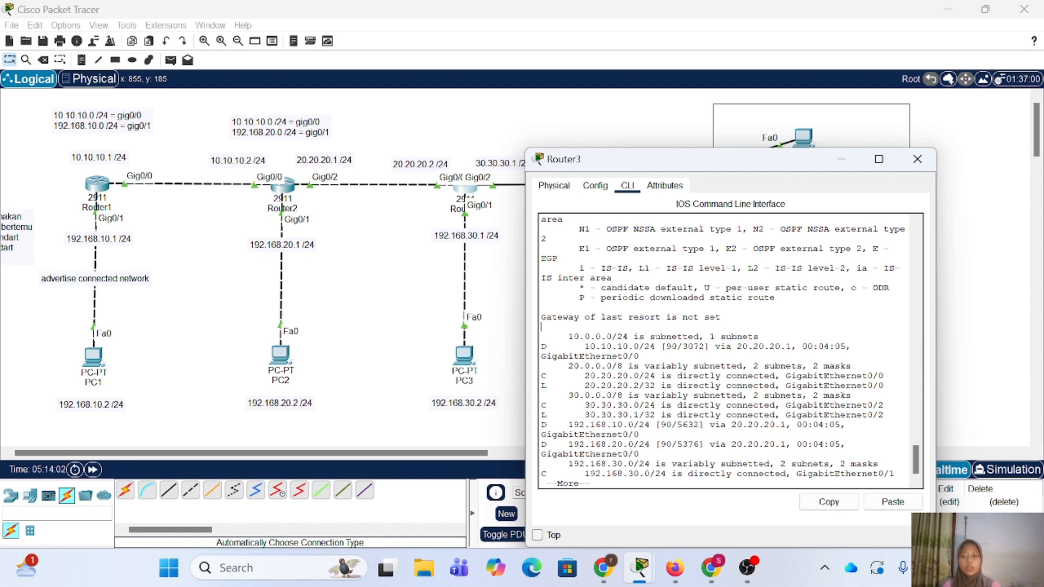
pyautogui.moveTo(542, 326); pyautogui.dragTo(624, 337)
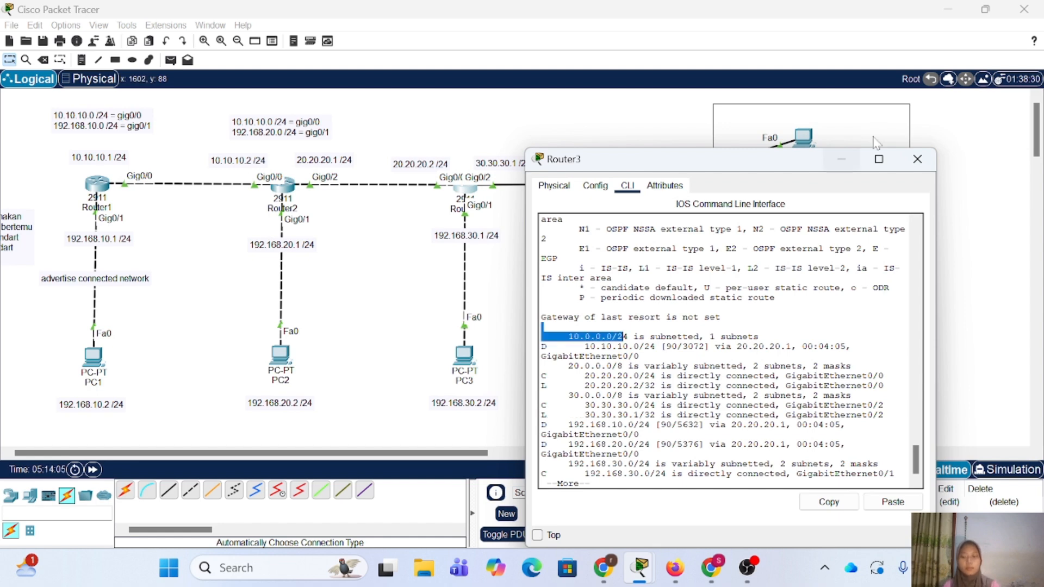
pyautogui.click(918, 159)
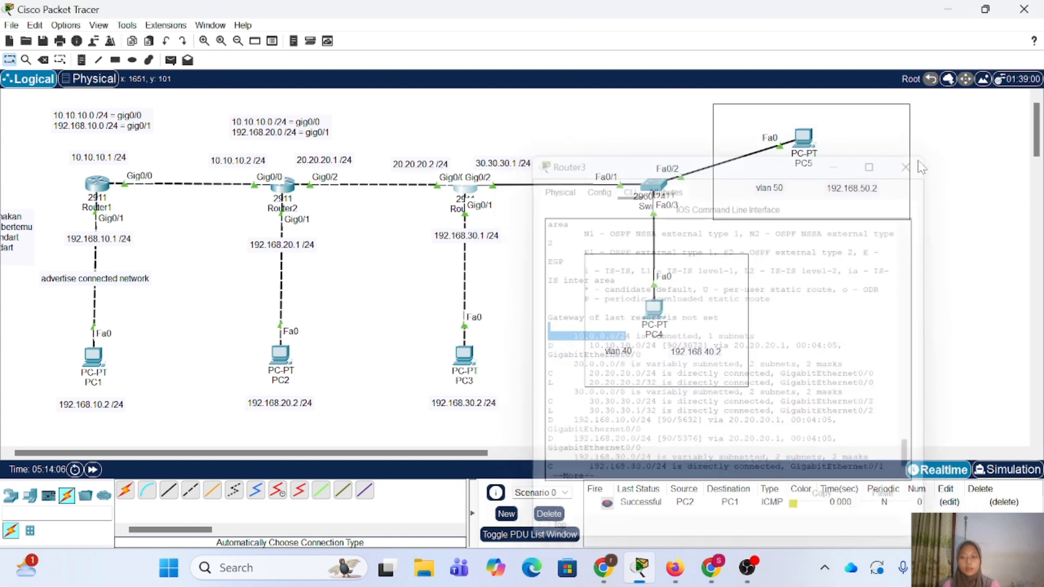
# Send a simple PDU from PC2 to PC3 to test their connectivity
pyautogui.click(170, 60)
pyautogui.click(280, 352)
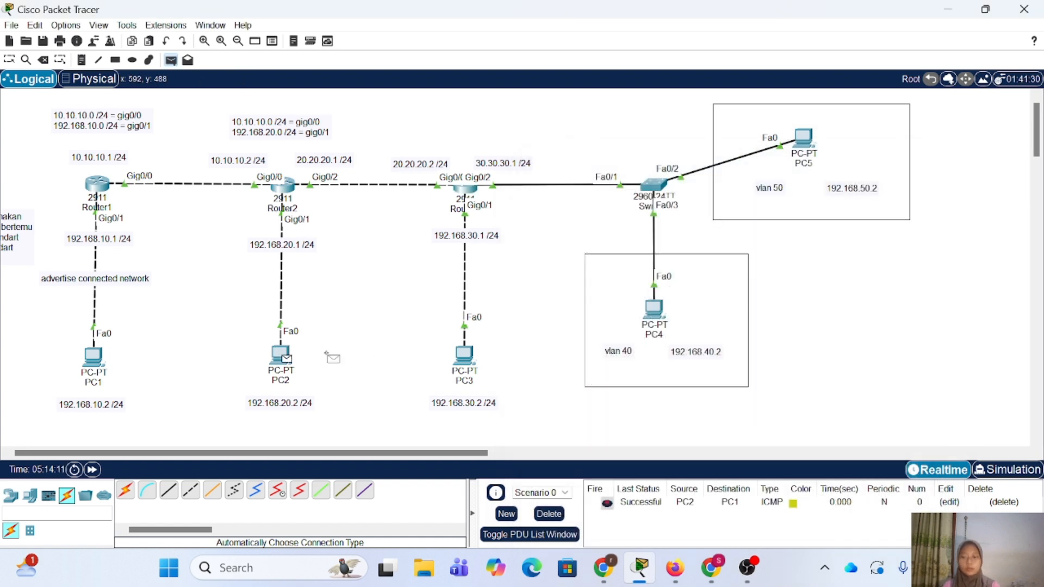
pyautogui.click(464, 355)
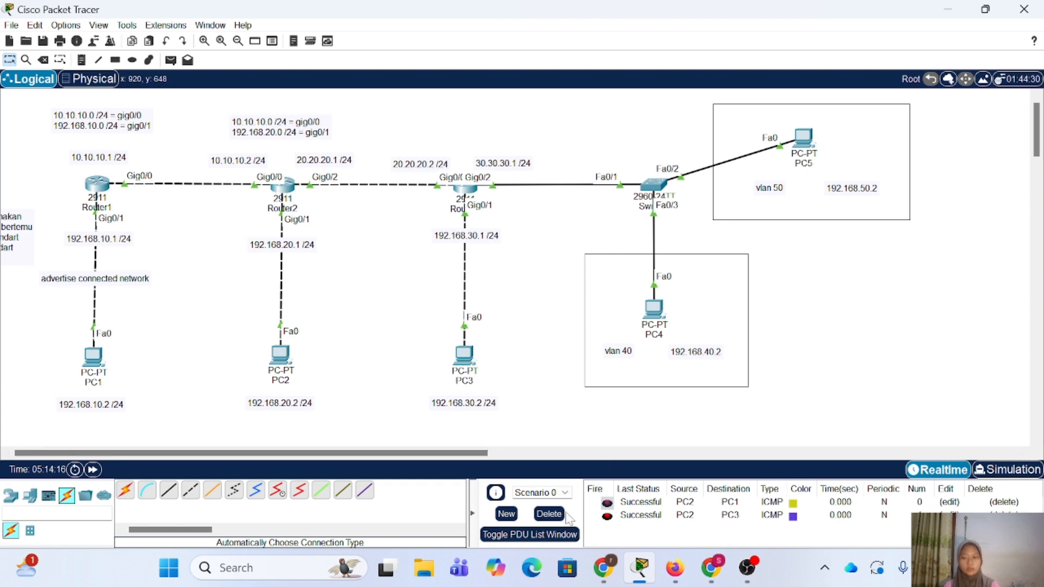
# Send a simple PDU from PC1 to PC3 and delete the scenario to clear the PDU list
pyautogui.click(170, 60)
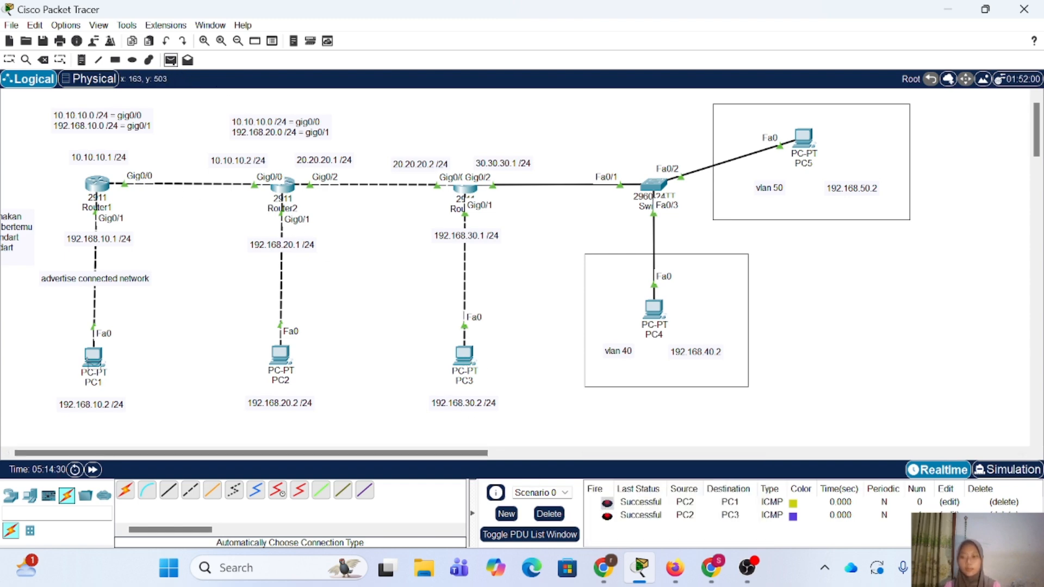
pyautogui.click(93, 358)
pyautogui.click(464, 357)
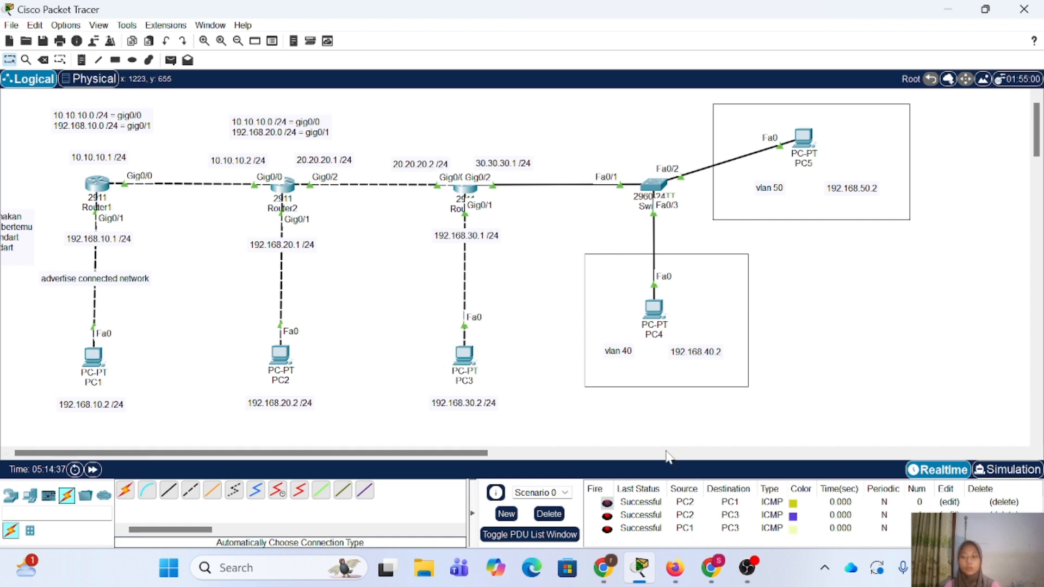
pyautogui.click(549, 514)
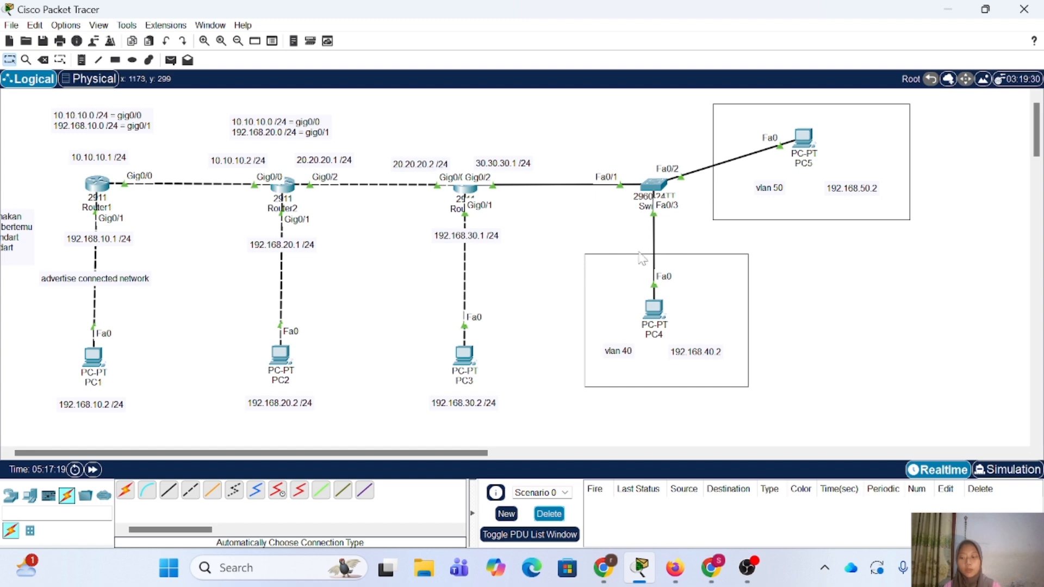
# In Router3's command line, create subinterface gig0/2.40 with "encapsulation dot1q 40"
pyautogui.click(464, 187)
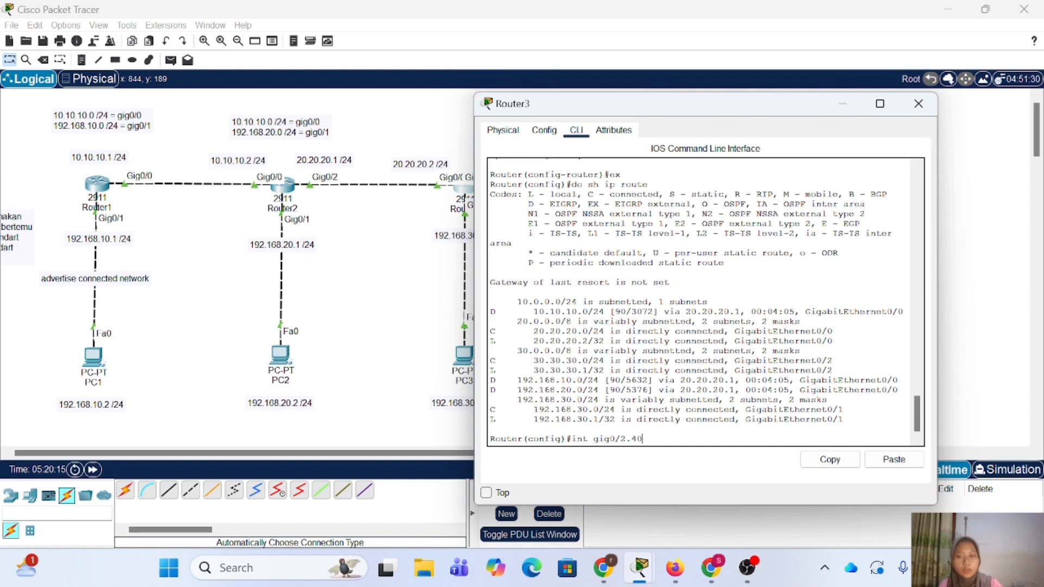
pyautogui.press('Return')
pyautogui.press('Return')
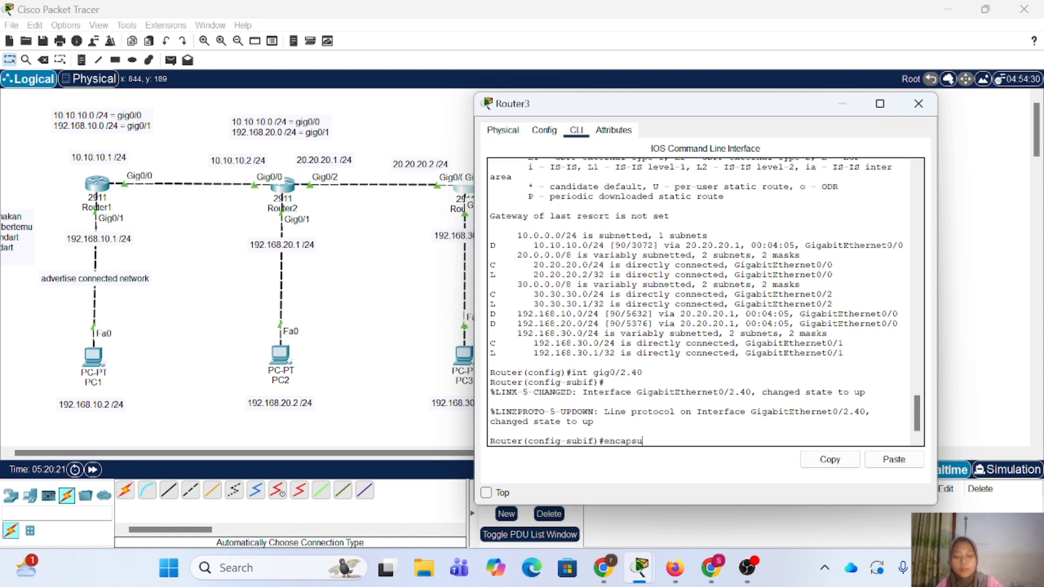
pyautogui.write('encapsulation dot1q 40')
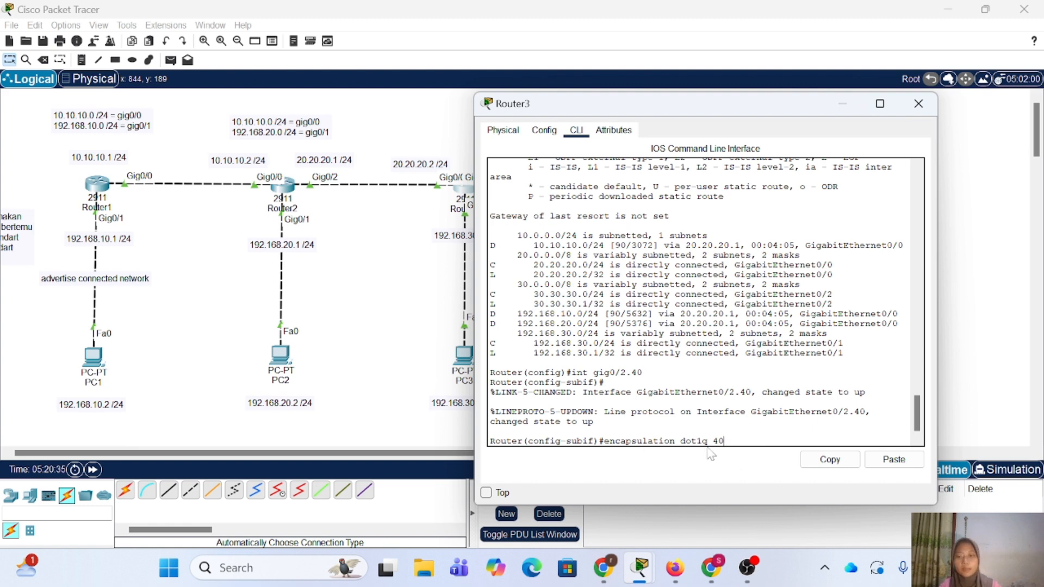
pyautogui.press('Return')
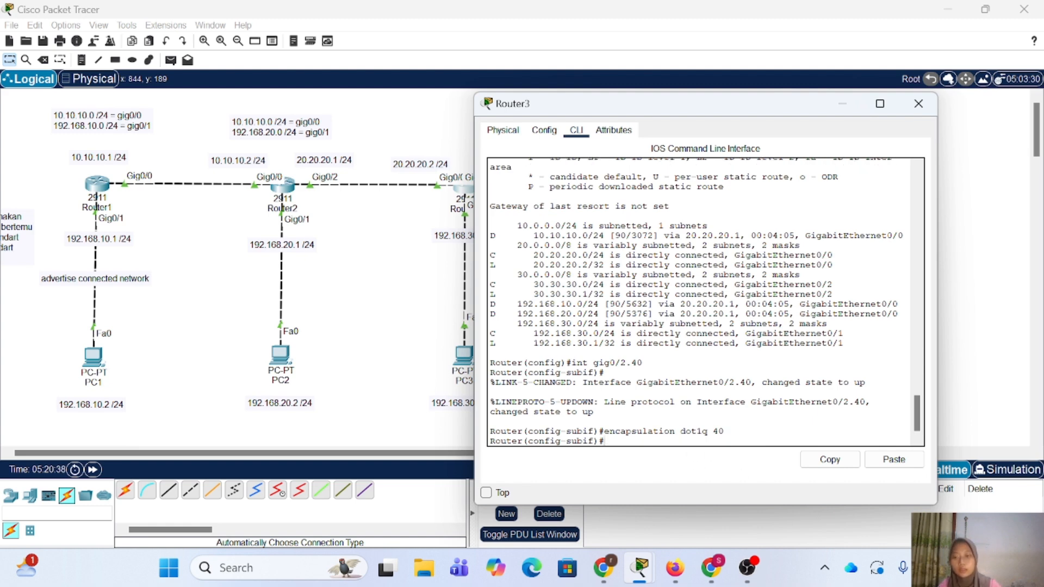
# Assign 192.168.40.1 255.255.255.0 to subinterface gig0/2.40 and leave subinterface configuration mode with "ex"
pyautogui.write('ip add 192.')
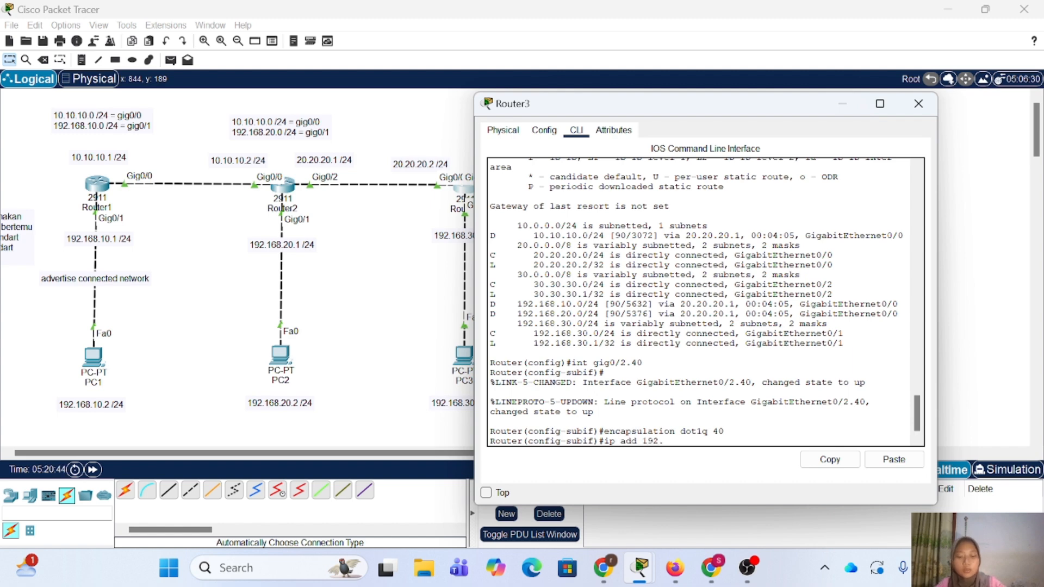
pyautogui.write('168.40.1')
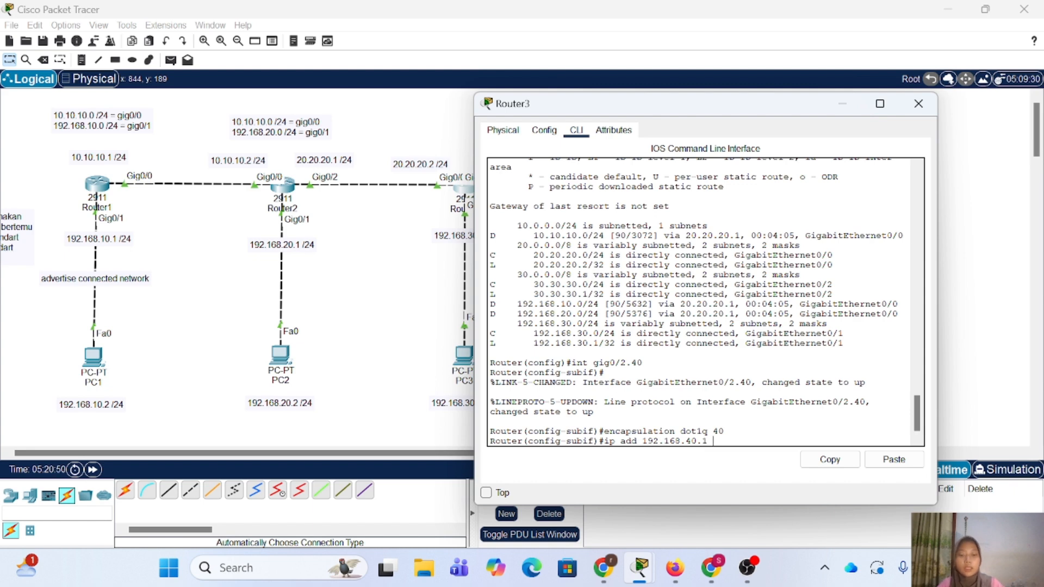
pyautogui.write(' 255')
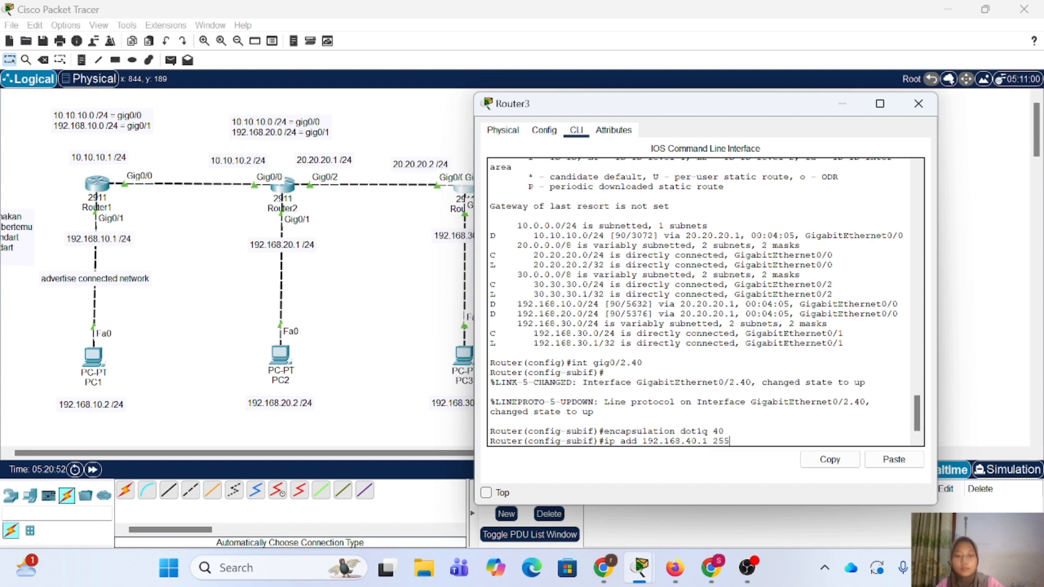
pyautogui.write('.255.255')
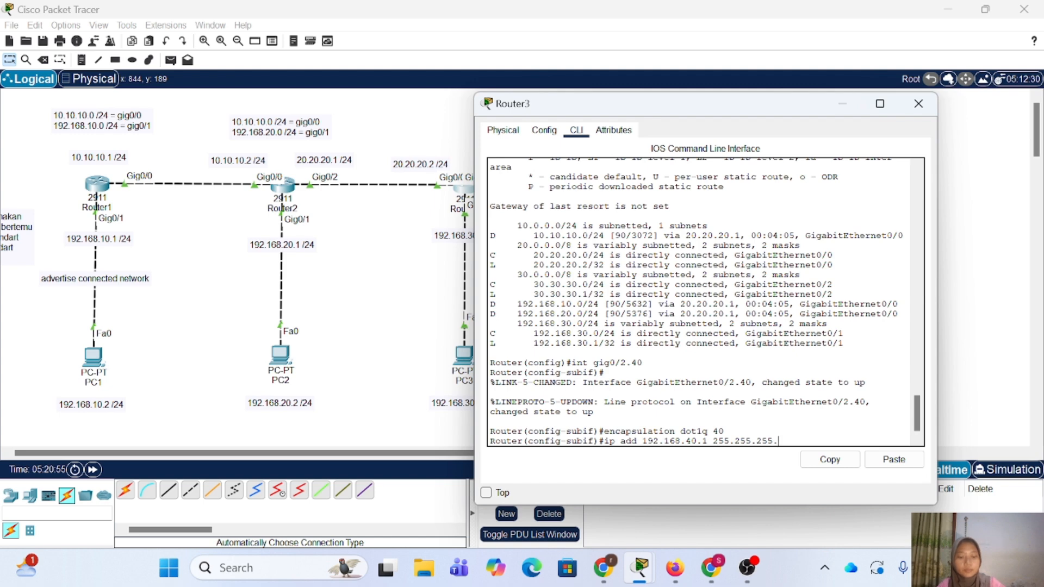
pyautogui.write('.0')
pyautogui.press('Return')
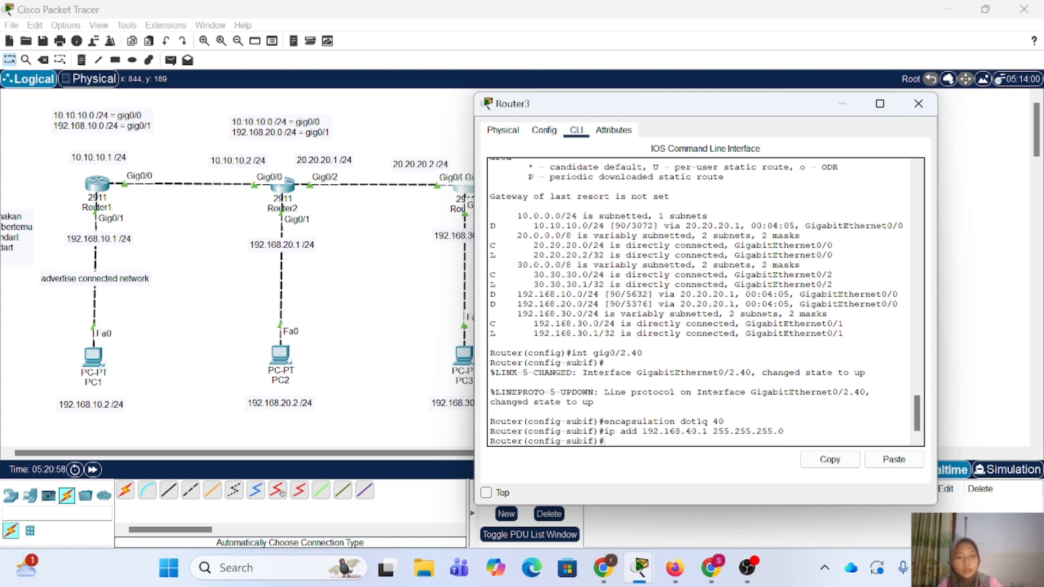
pyautogui.write('ex')
pyautogui.press('Return')
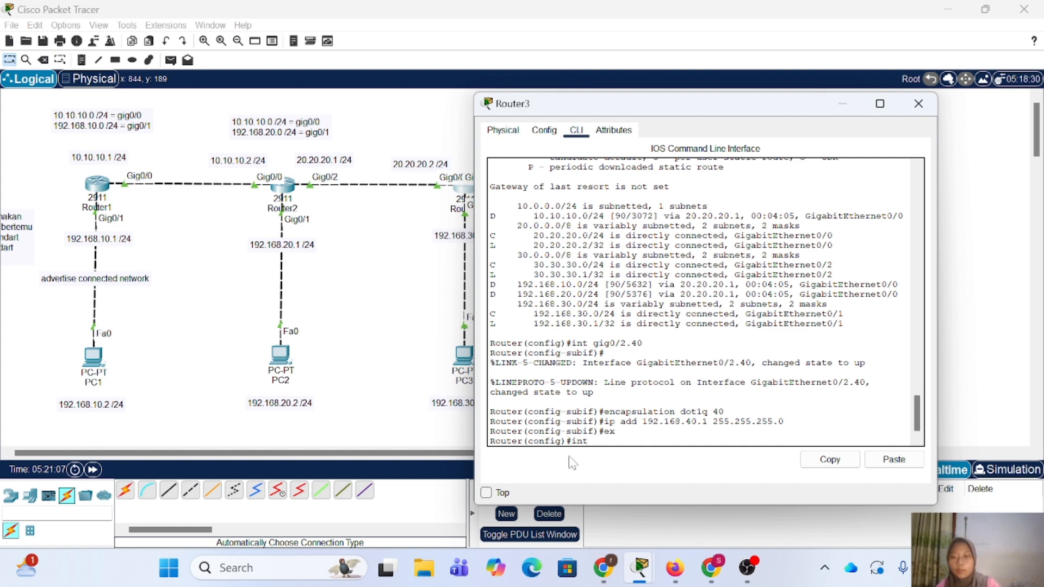
# Create subinterface gig0/2.50 on Router3 with "encapsulation dot1q 50"
pyautogui.write('int gig')
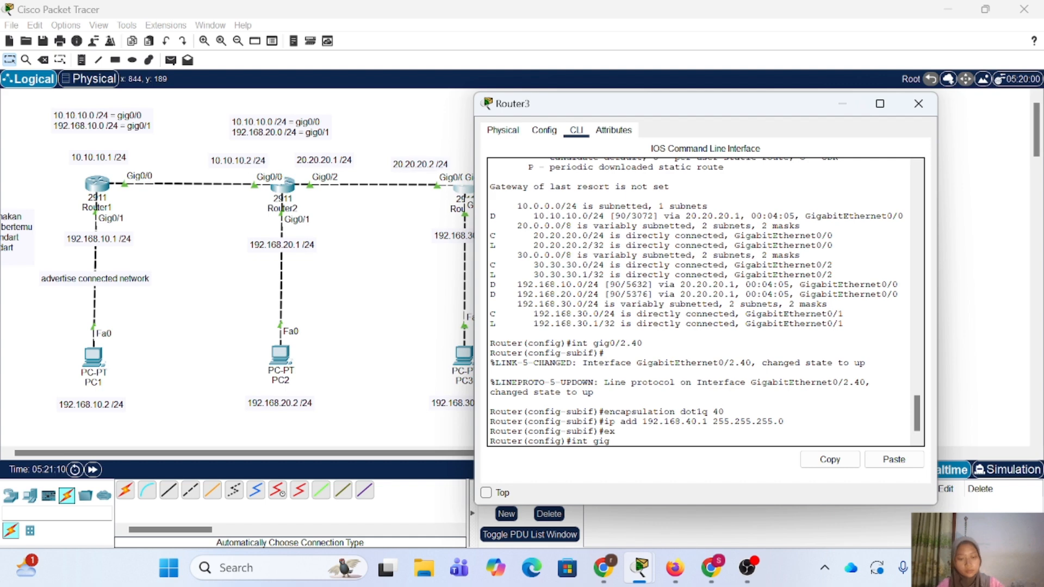
pyautogui.write('0/2.50')
pyautogui.press('Return')
pyautogui.press('Up')
pyautogui.press('BackSpace')
pyautogui.press('BackSpace')
pyautogui.write('50')
pyautogui.press('Return')
# Assign 192.168.50.1 255.255.255.0 to subinterface gig0/2.50, leave subinterface mode with "ex", and close Router3
pyautogui.press('Up')
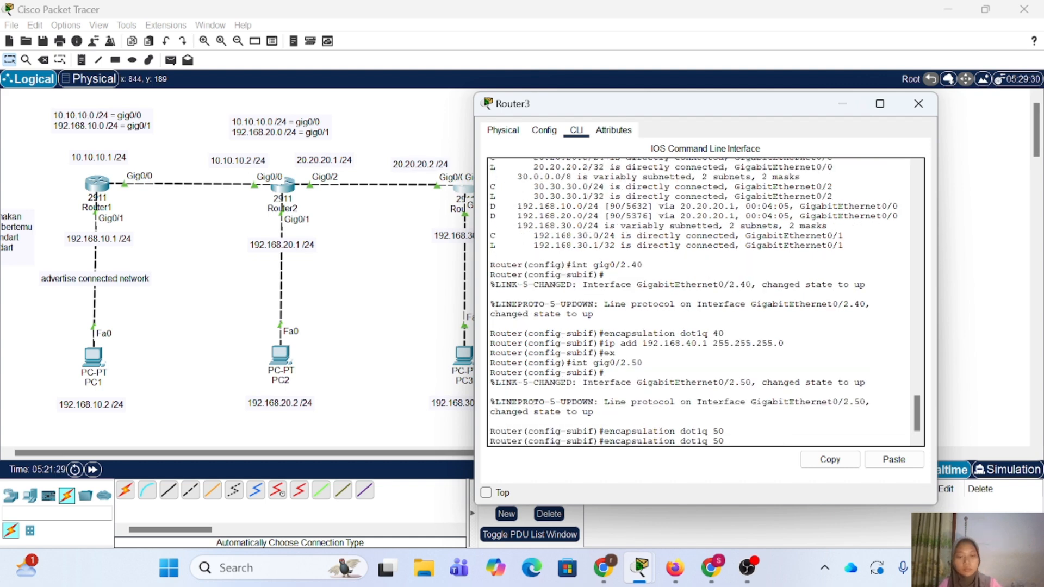
pyautogui.press('Up')
pyautogui.press('Up')
pyautogui.press('Up')
pyautogui.press('Return')
pyautogui.write('ex')
pyautogui.press('Return')
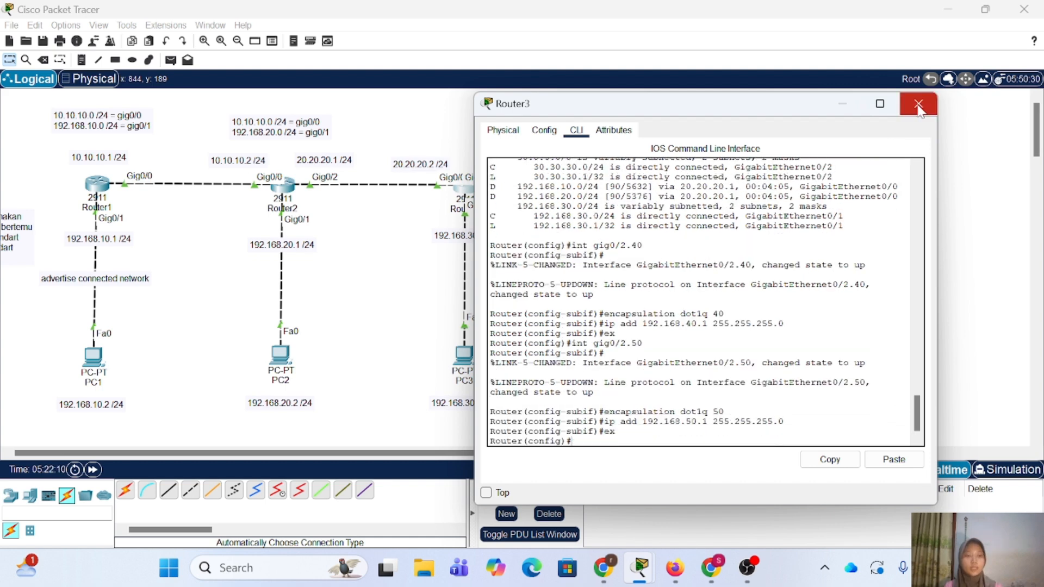
pyautogui.click(918, 103)
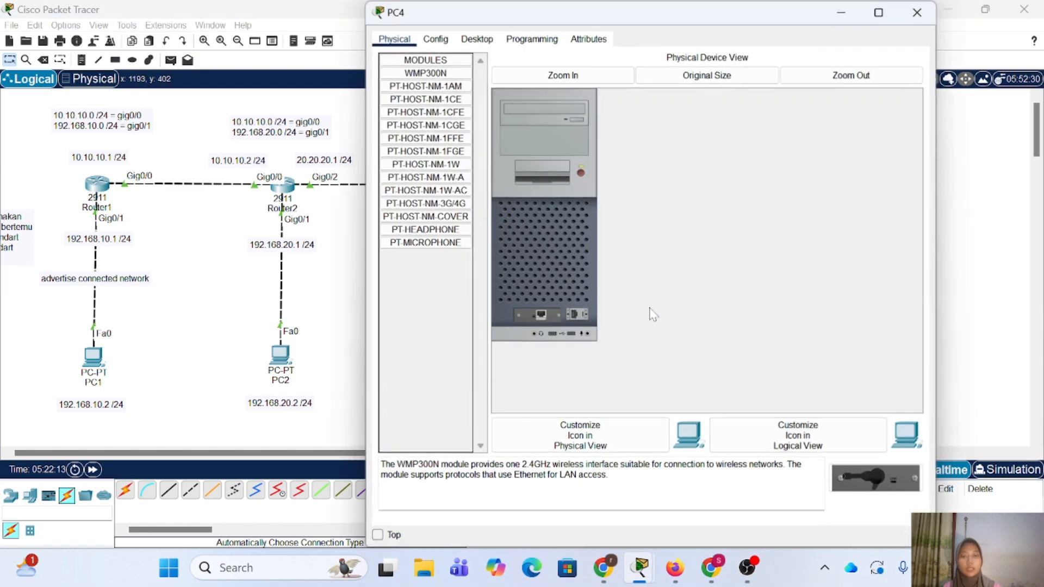
# Give PC4 the static IPv4 address 192.168.40.2 with subnet mask 255.255.255.0 and close its window
pyautogui.click(653, 308)
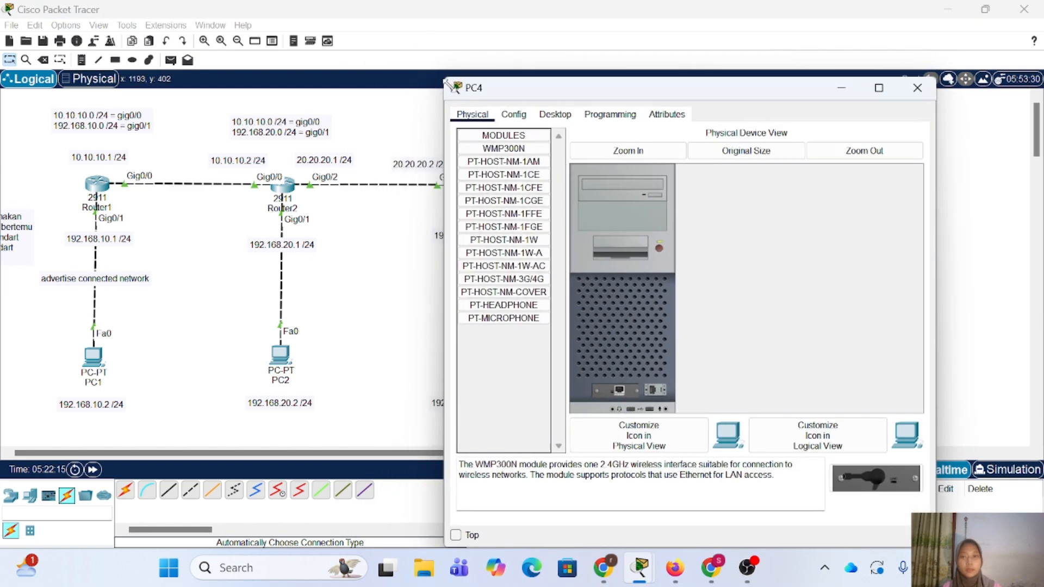
pyautogui.moveTo(363, 1); pyautogui.dragTo(462, 118)
pyautogui.moveTo(680, 140); pyautogui.dragTo(660, 138)
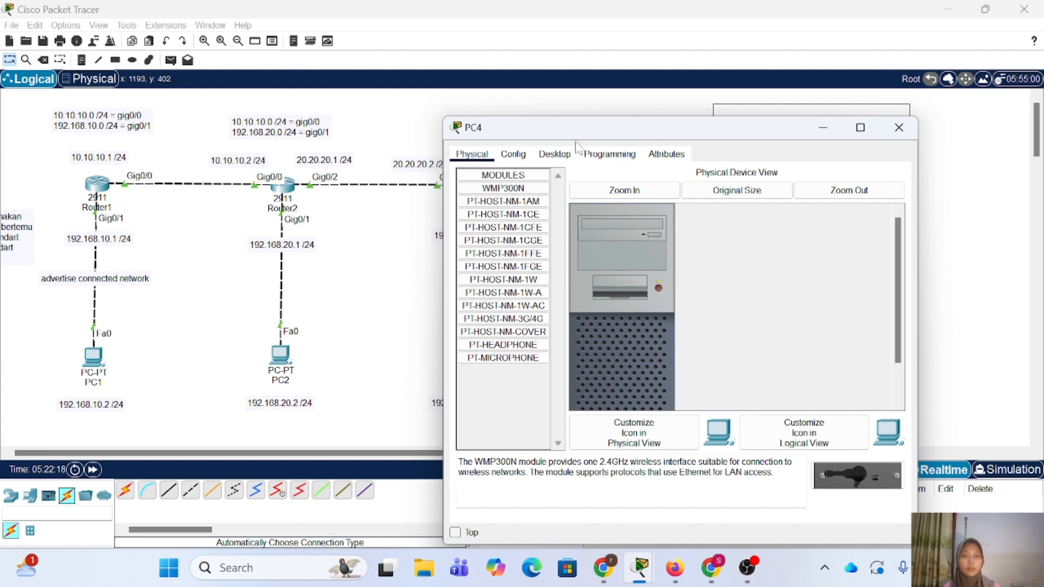
pyautogui.click(555, 155)
pyautogui.click(486, 197)
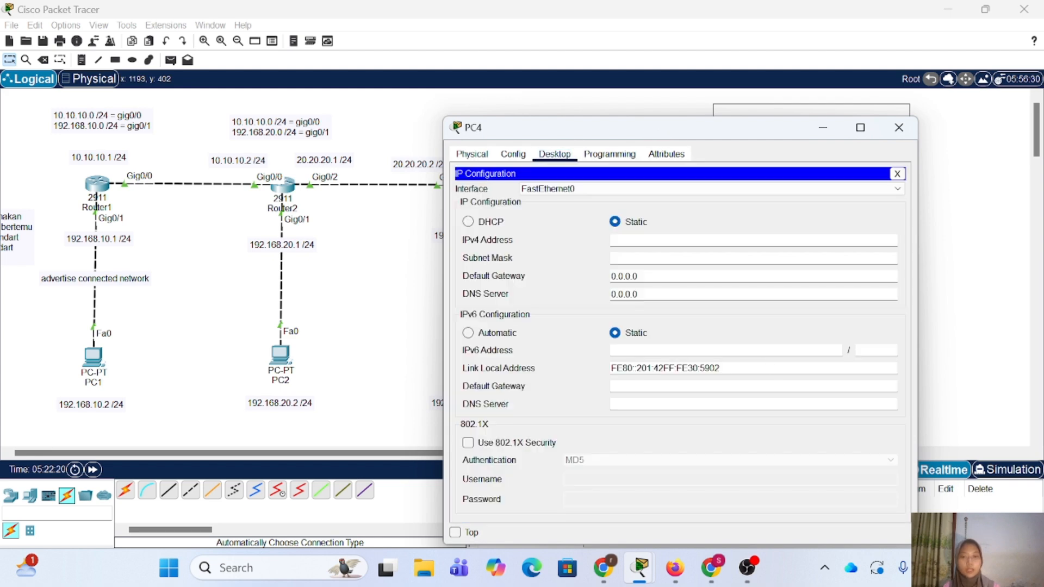
pyautogui.write('192.168.40.2')
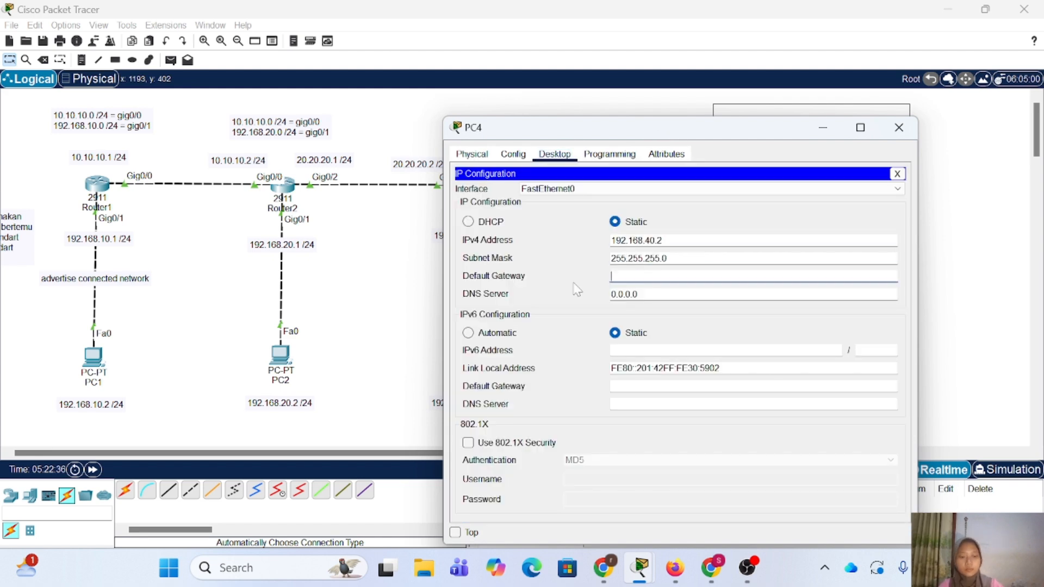
pyautogui.click(899, 127)
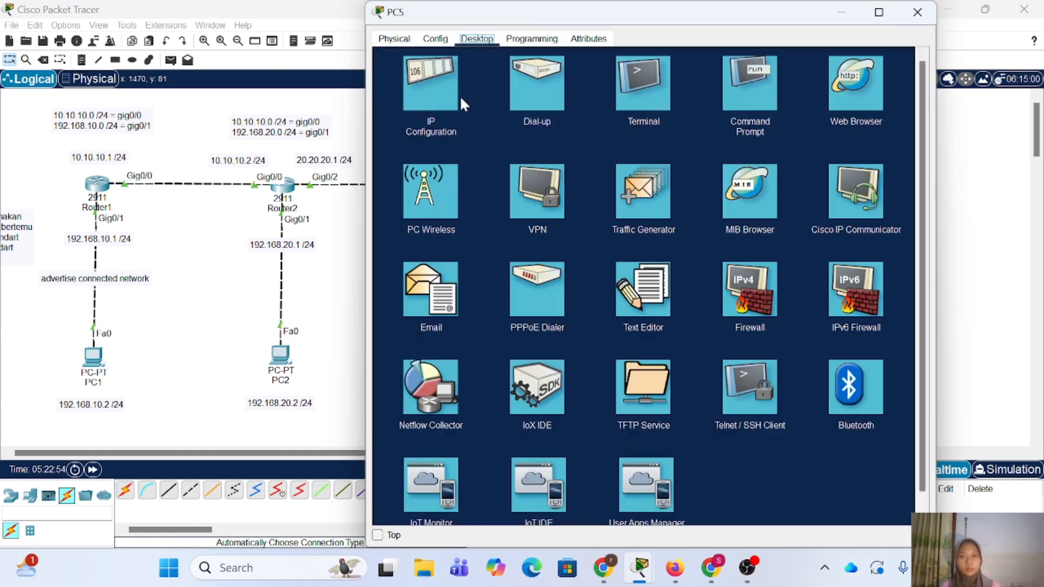
# Give PC5 the static IPv4 address 192.168.50.2, subnet mask 255.255.255.0 and default gateway 192.168.50.1, and close its window
pyautogui.click(435, 87)
pyautogui.write('192.168.50.2')
pyautogui.press('Tab')
pyautogui.press('Tab')
pyautogui.write('192.168.50.1')
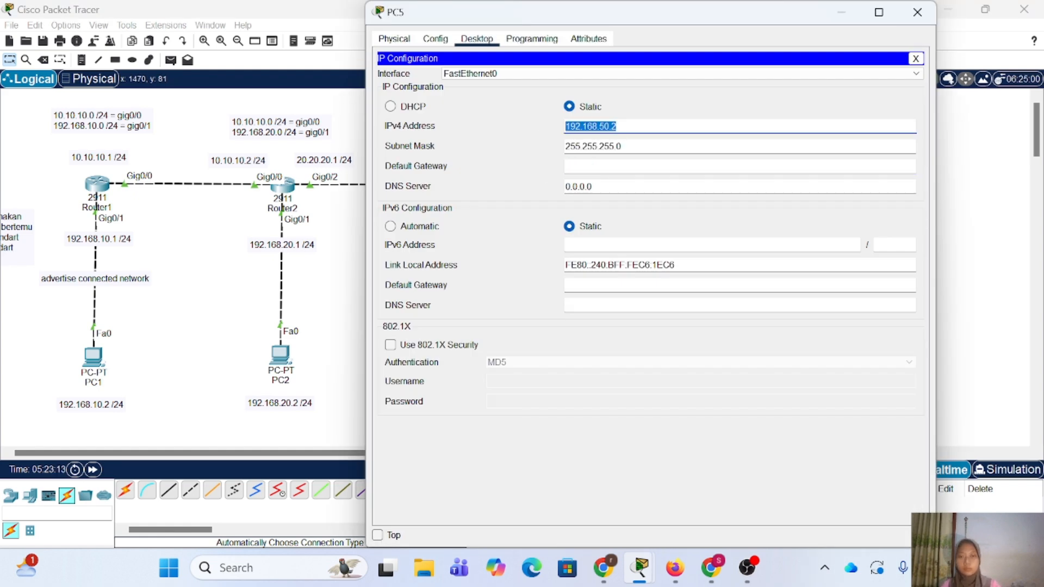
pyautogui.click(917, 12)
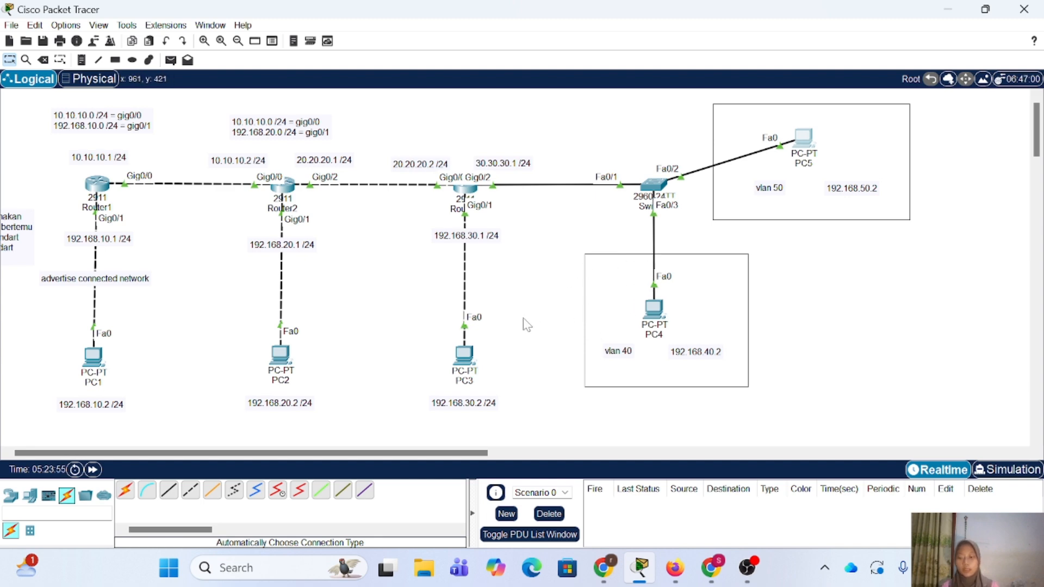
# Send a simple PDU from PC4 to PC5 and fast-forward the simulation time
pyautogui.click(654, 307)
pyautogui.click(805, 138)
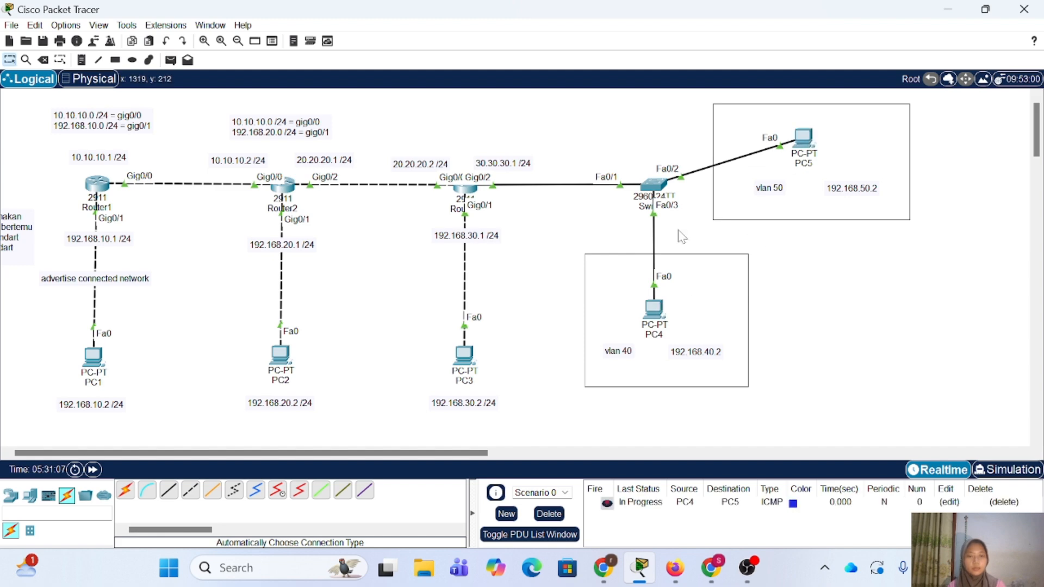
pyautogui.click(93, 469)
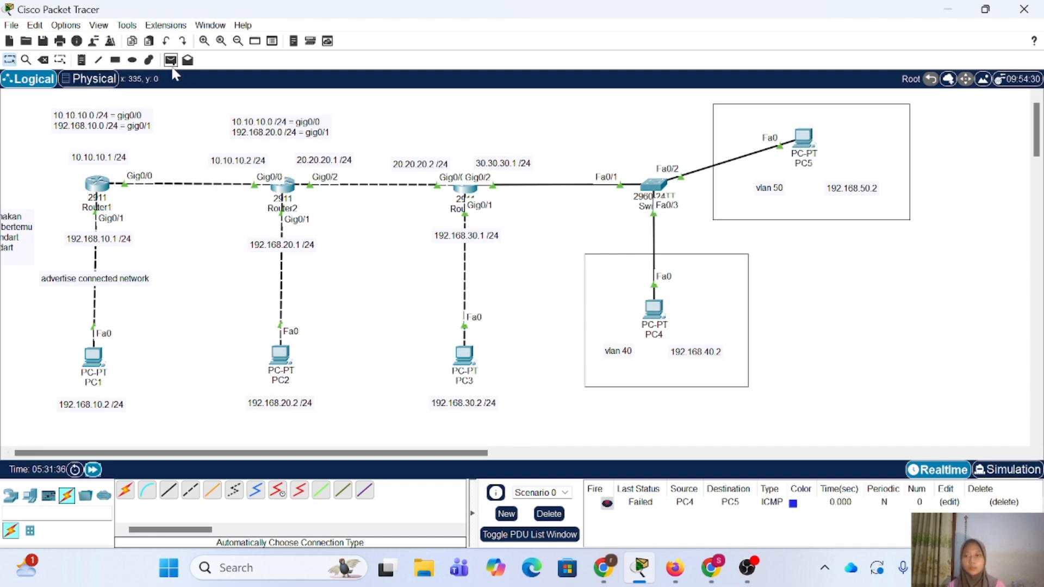
# Send another simple PDU from PC4 to PC5 and delete the scenario to clear the PDU list
pyautogui.press('p')
pyautogui.click(654, 308)
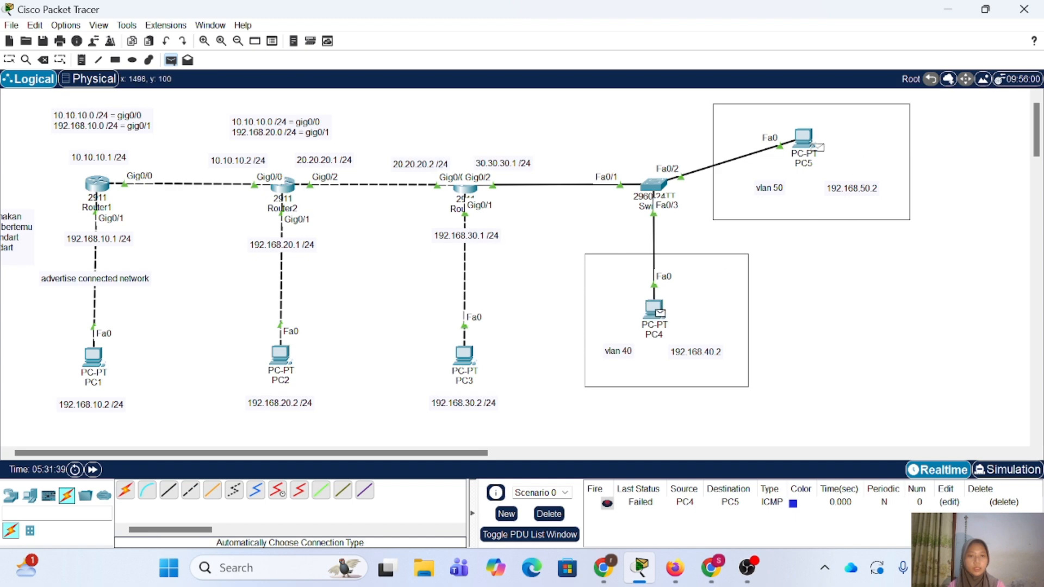
pyautogui.click(803, 138)
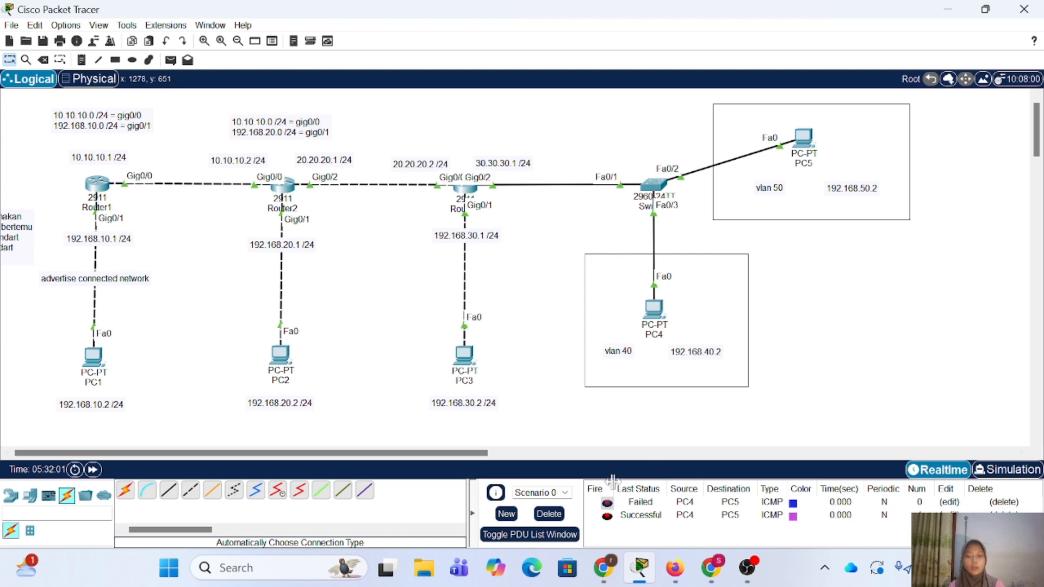
pyautogui.click(549, 514)
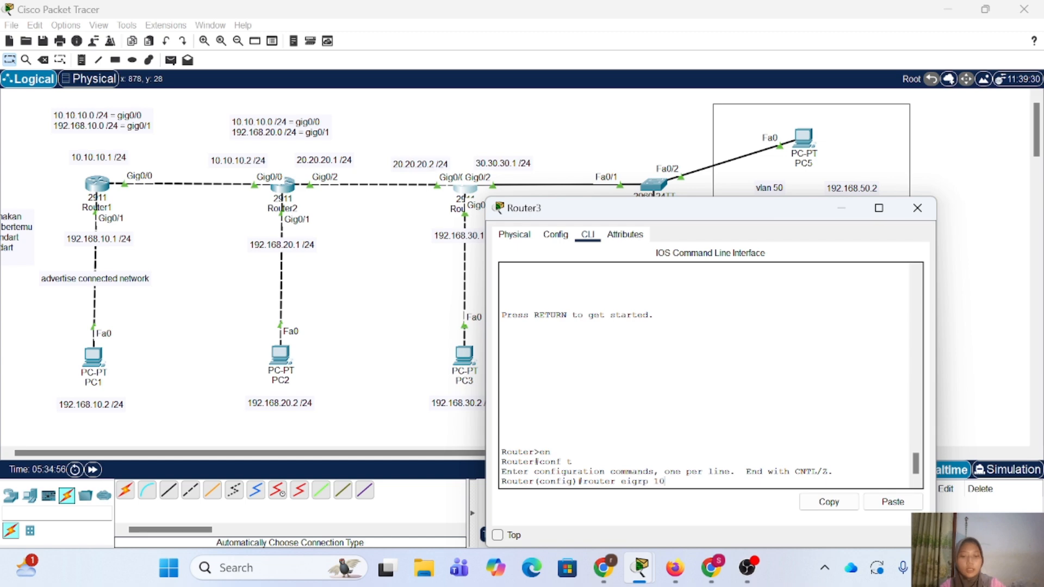
# Enter EIGRP 10 configuration on Router3 and advertise network 192.168.40.0
pyautogui.press('Return')
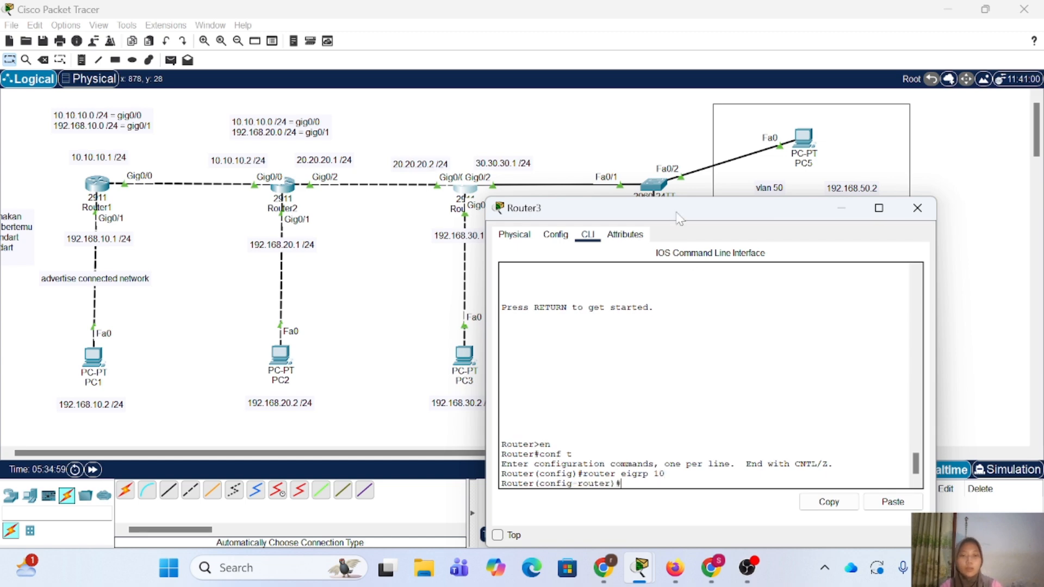
pyautogui.moveTo(677, 212); pyautogui.dragTo(392, 183)
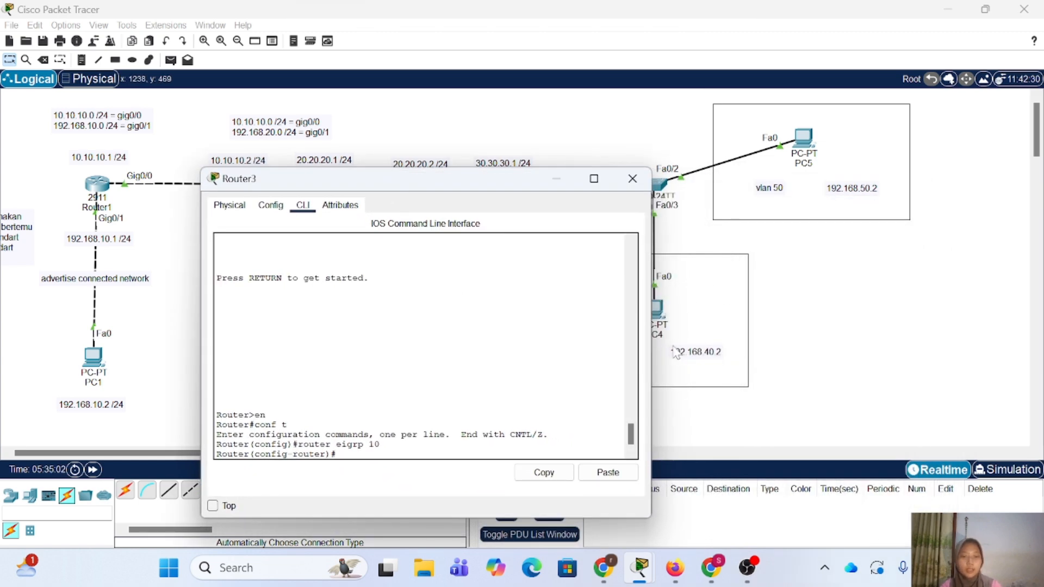
pyautogui.moveTo(503, 187); pyautogui.dragTo(571, 167)
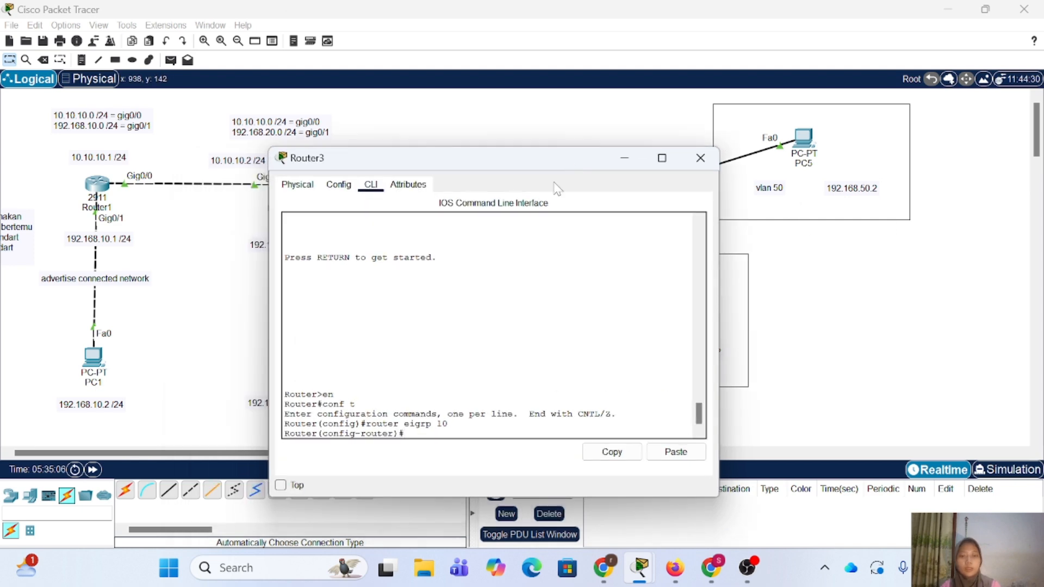
pyautogui.write('net')
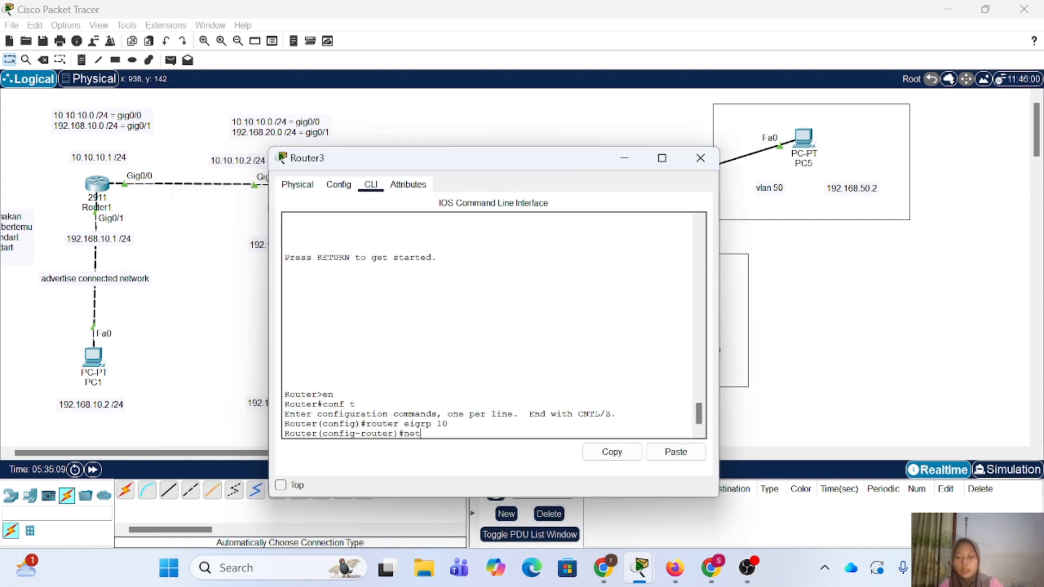
pyautogui.write('w')
pyautogui.moveTo(536, 170); pyautogui.dragTo(439, 172)
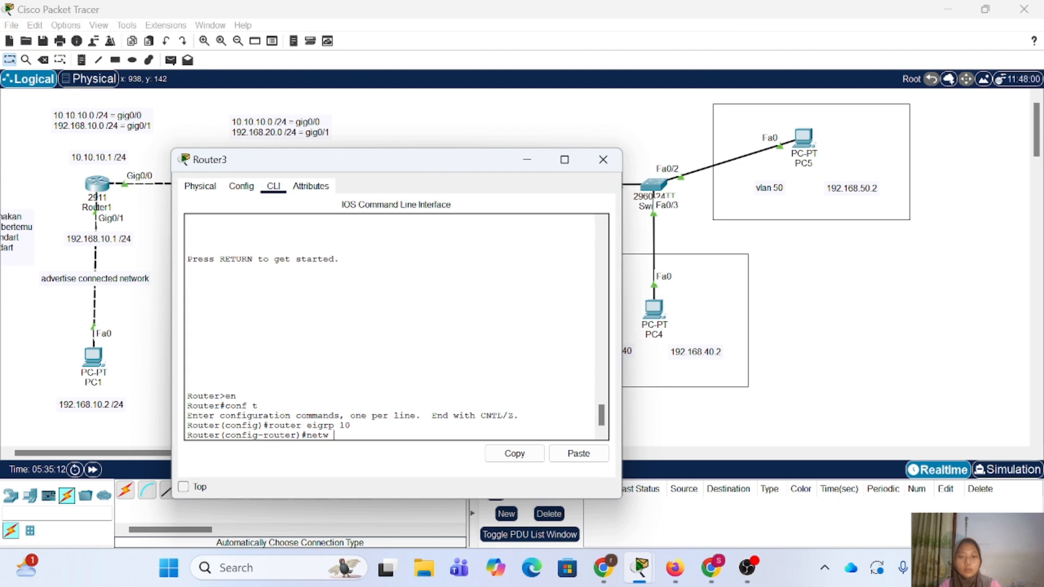
pyautogui.write('192')
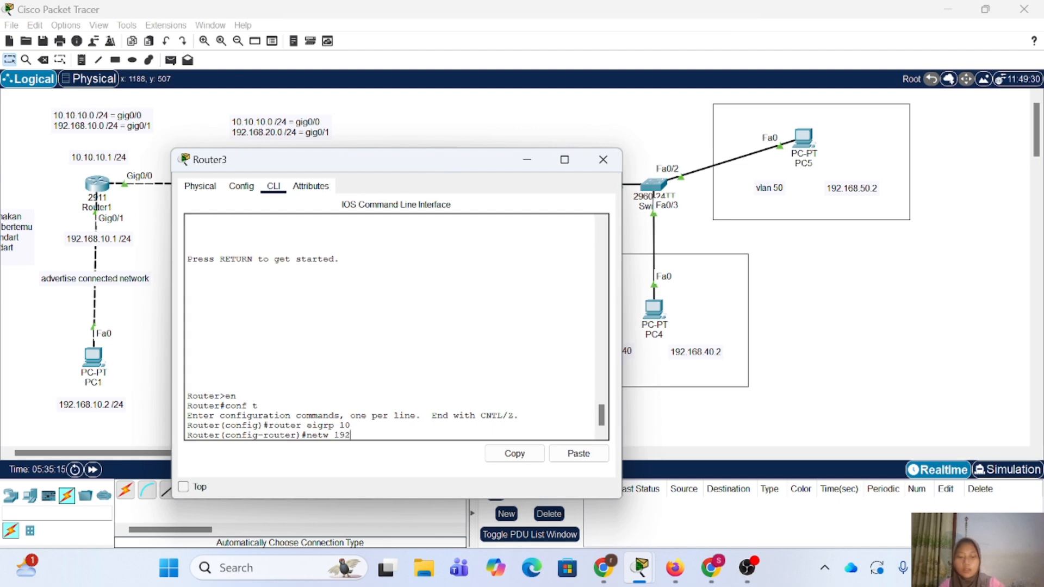
pyautogui.write('.168.40')
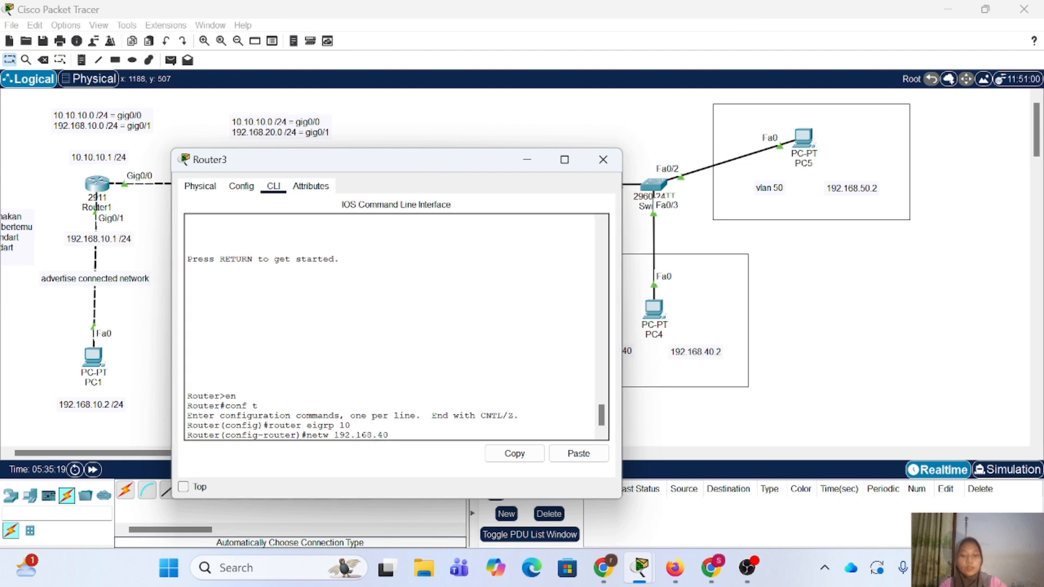
pyautogui.write('.0')
pyautogui.press('Return')
# Advertise network 192.168.50.0 in EIGRP 10 on Router3, reusing the previous network command
pyautogui.press('Up')
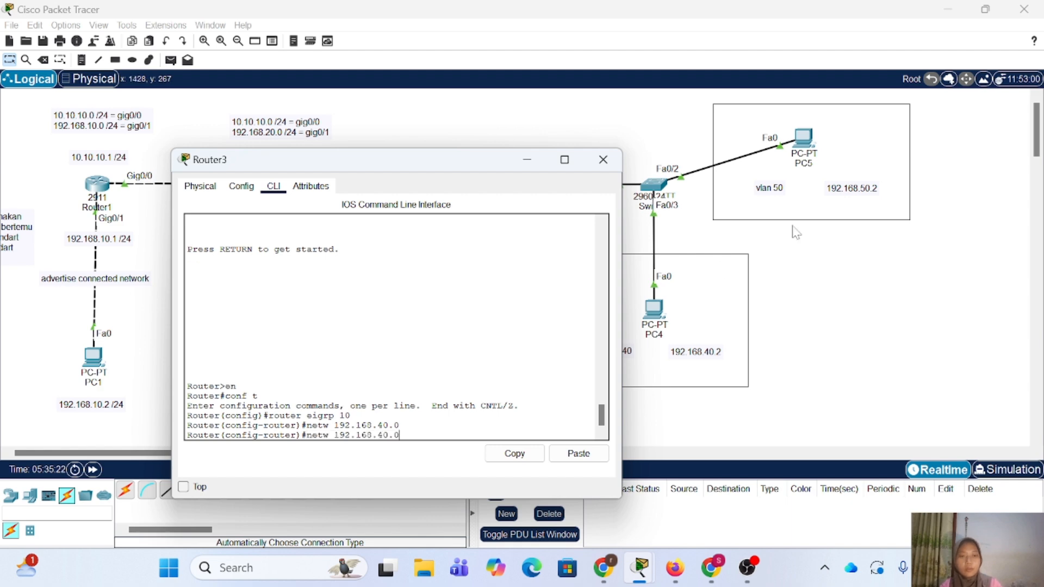
pyautogui.press('BackSpace')
pyautogui.press('BackSpace')
pyautogui.press('BackSpace')
pyautogui.press('BackSpace')
pyautogui.write('50.0')
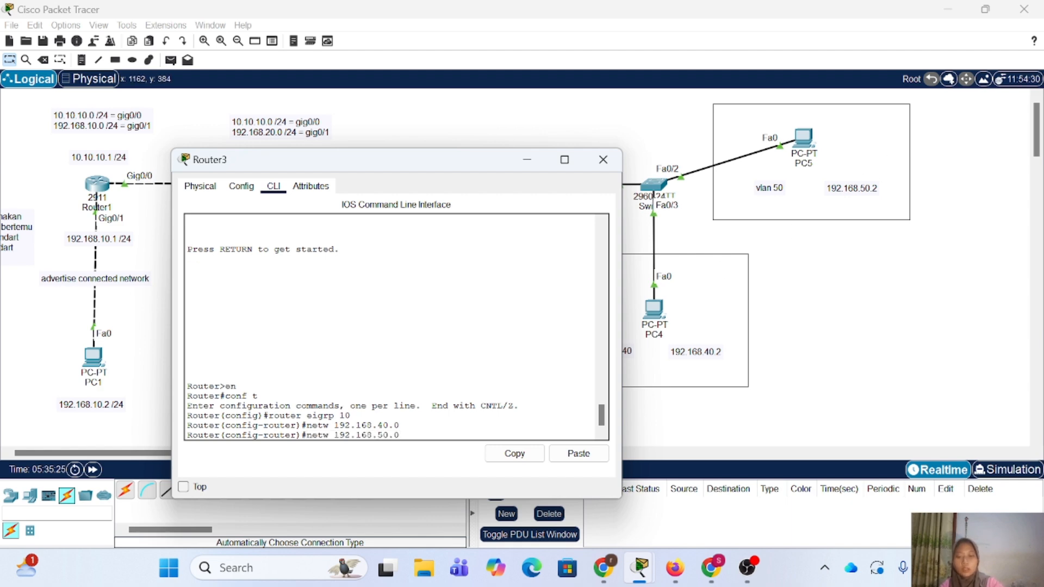
pyautogui.press('Return')
# Advertise the switch-facing network 30.30.30.0 in EIGRP 10 on Router3
pyautogui.moveTo(419, 164); pyautogui.dragTo(744, 206)
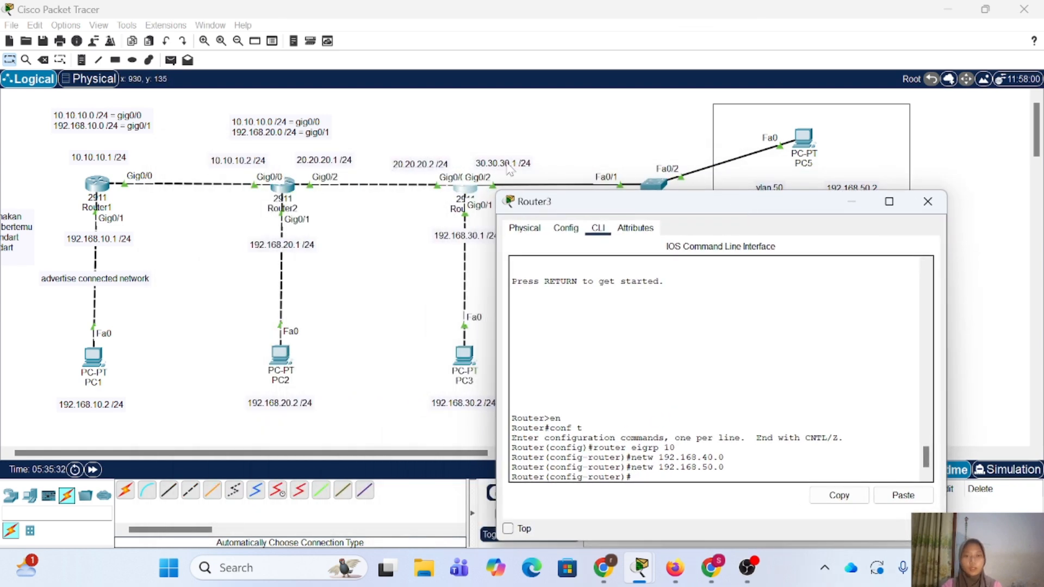
pyautogui.write('net')
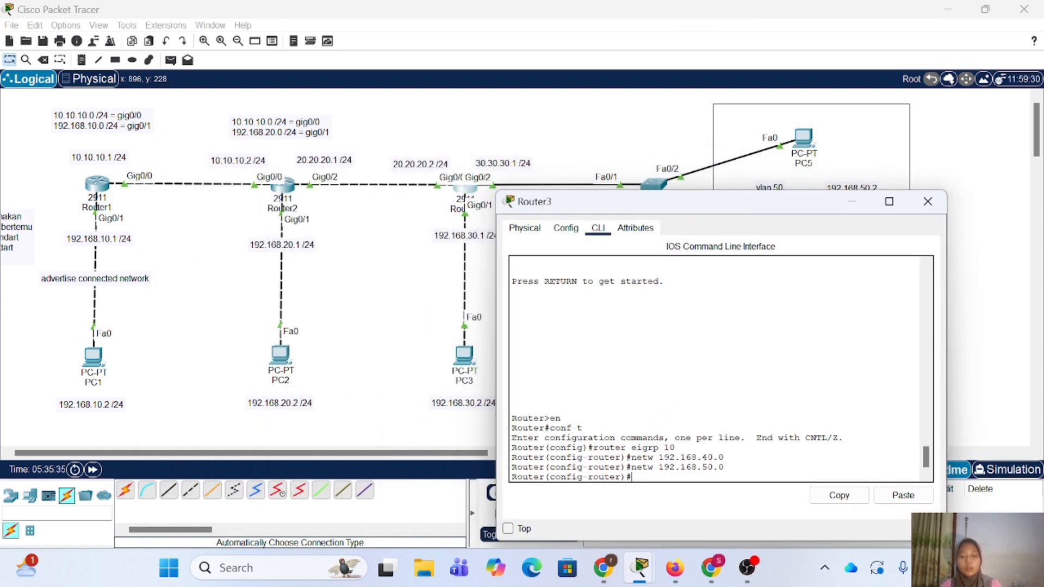
pyautogui.write('w ')
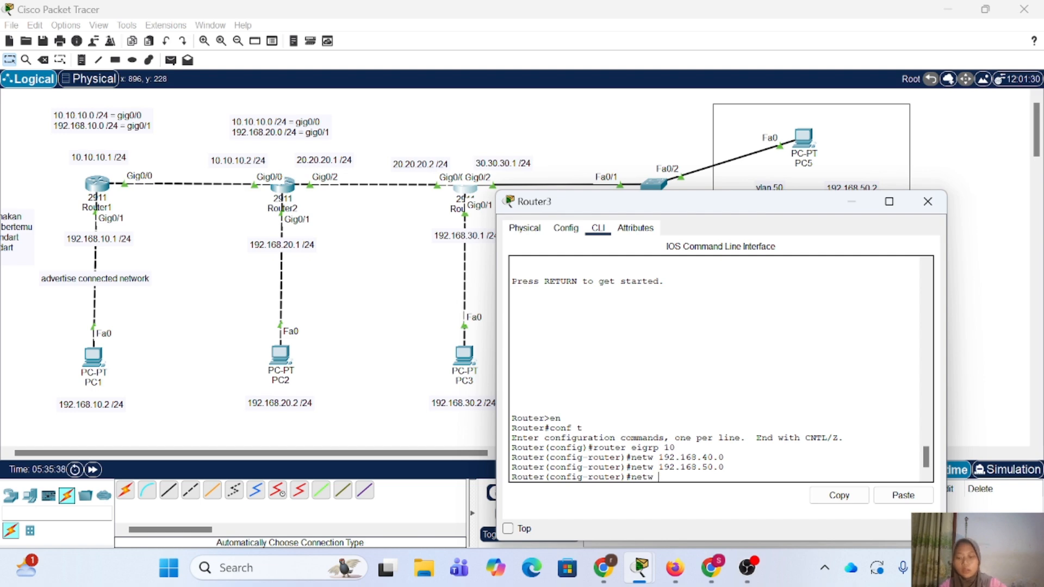
pyautogui.write('30.30.30.0')
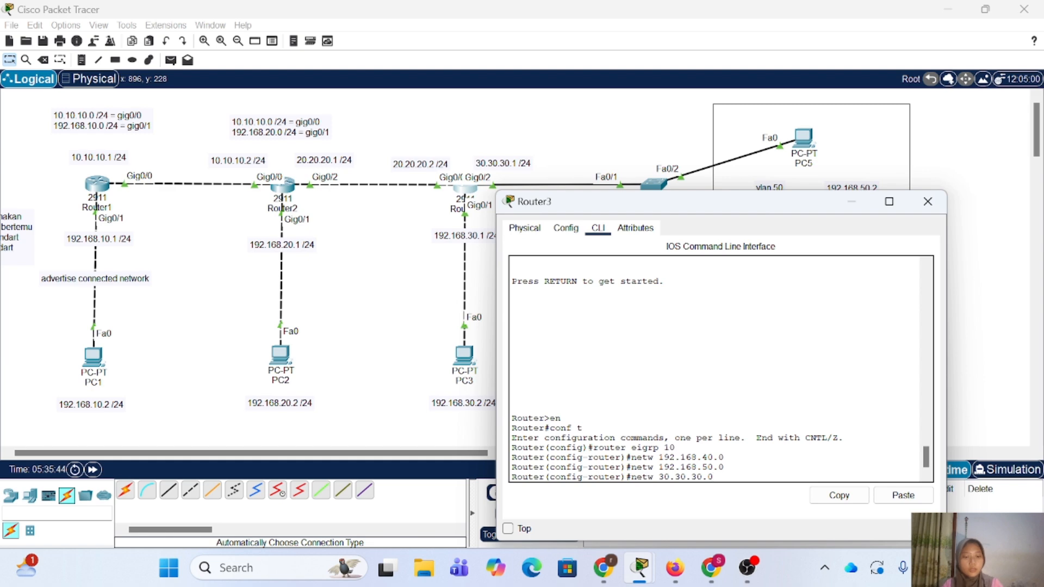
pyautogui.press('Return')
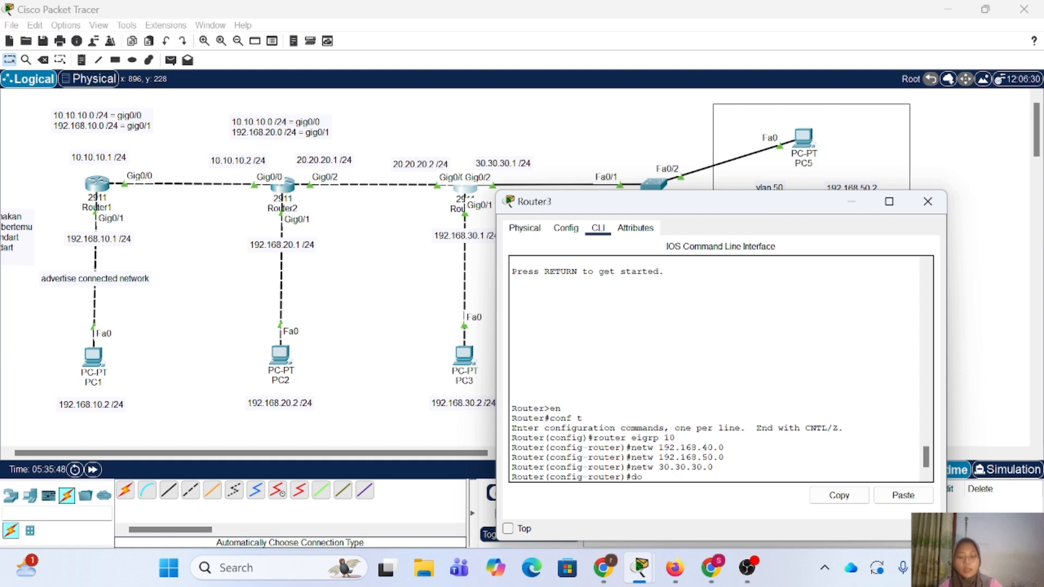
# Display Router3's full routing table with "do sh ip route" and close the router's window
pyautogui.write('do sh ip route')
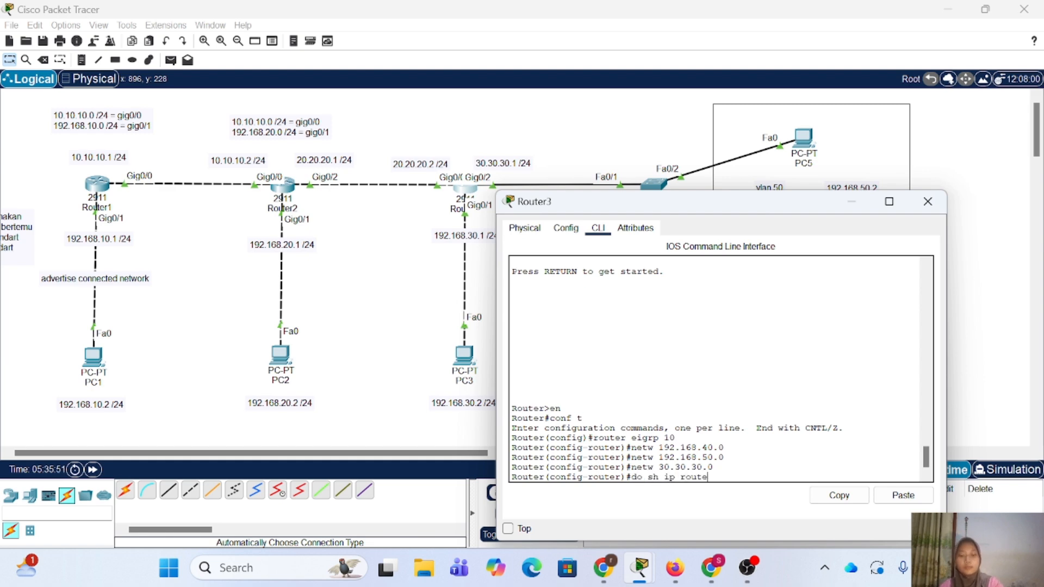
pyautogui.press('Return')
pyautogui.press('space')
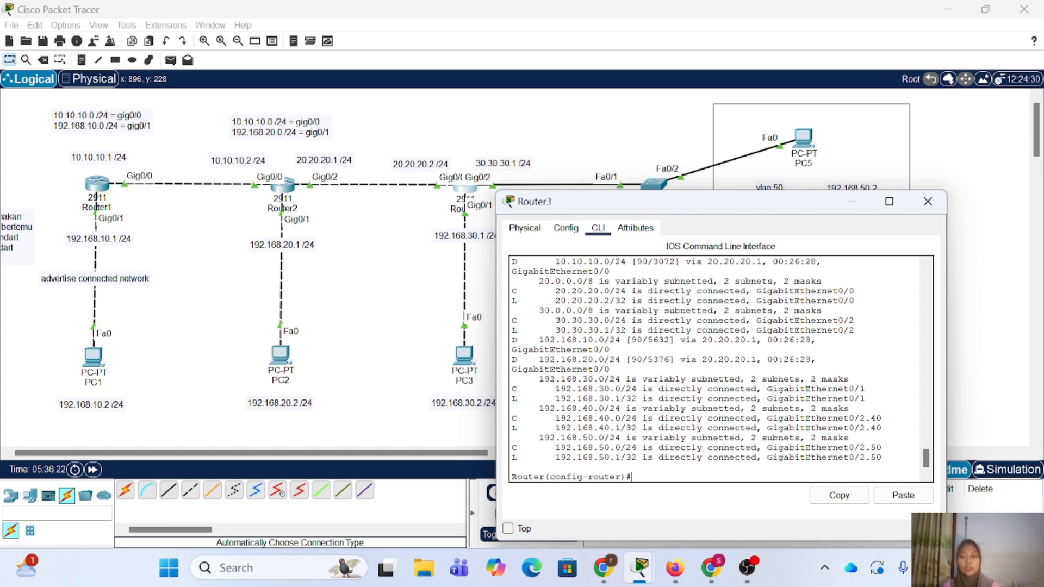
pyautogui.click(928, 201)
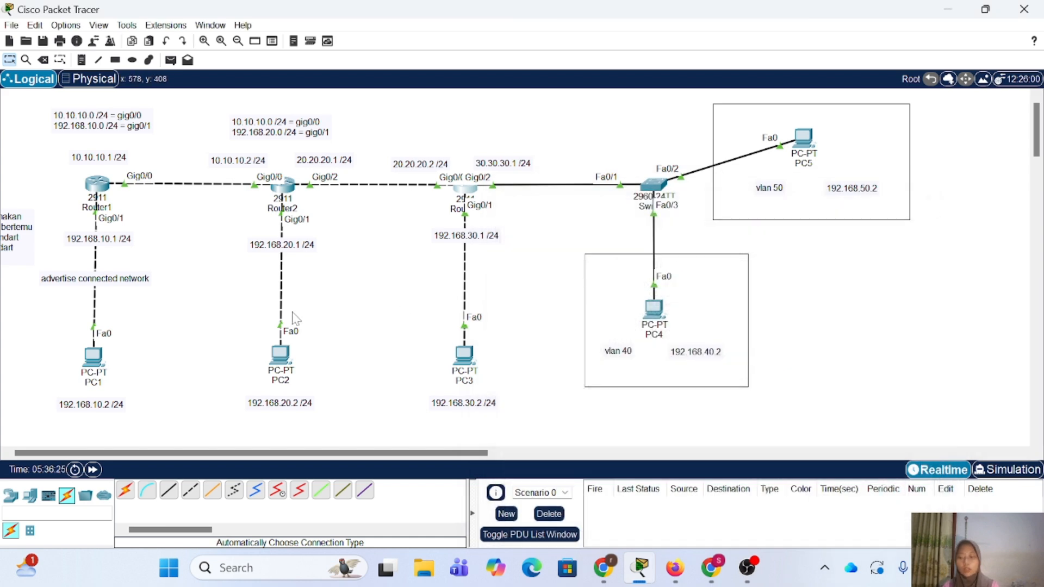
# Open Router1's command line, check its routing table for the 192.168.40.0 and 192.168.50.0 routes, and close its window
pyautogui.click(97, 184)
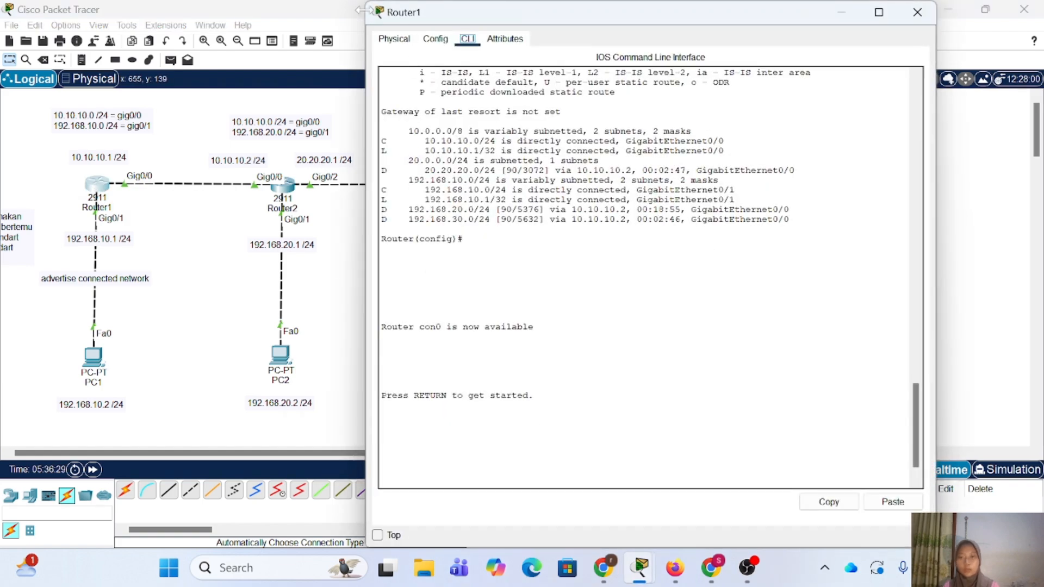
pyautogui.moveTo(367, 3); pyautogui.dragTo(495, 139)
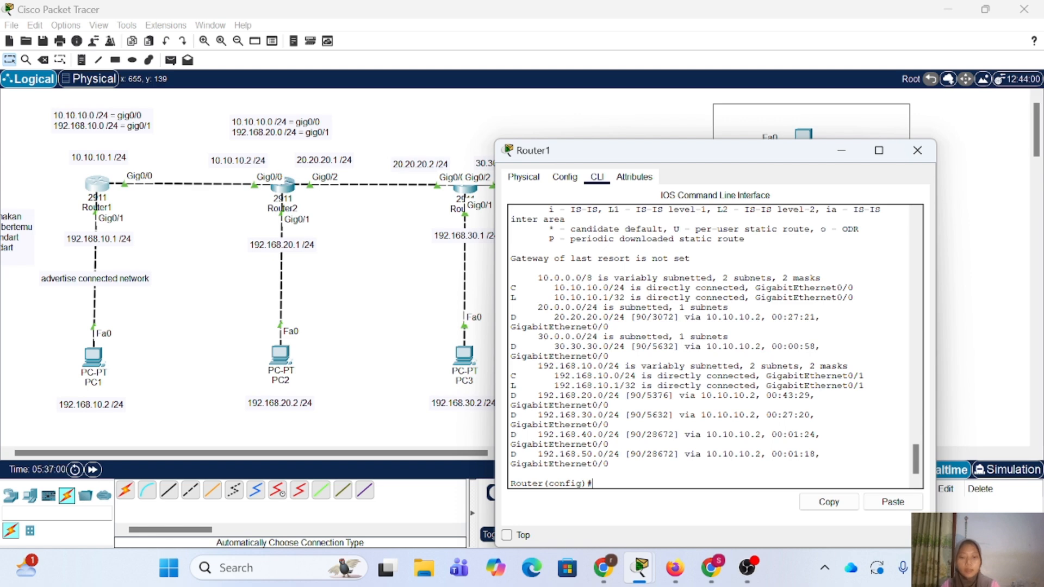
pyautogui.moveTo(534, 454); pyautogui.dragTo(604, 455)
pyautogui.moveTo(534, 435); pyautogui.dragTo(606, 426)
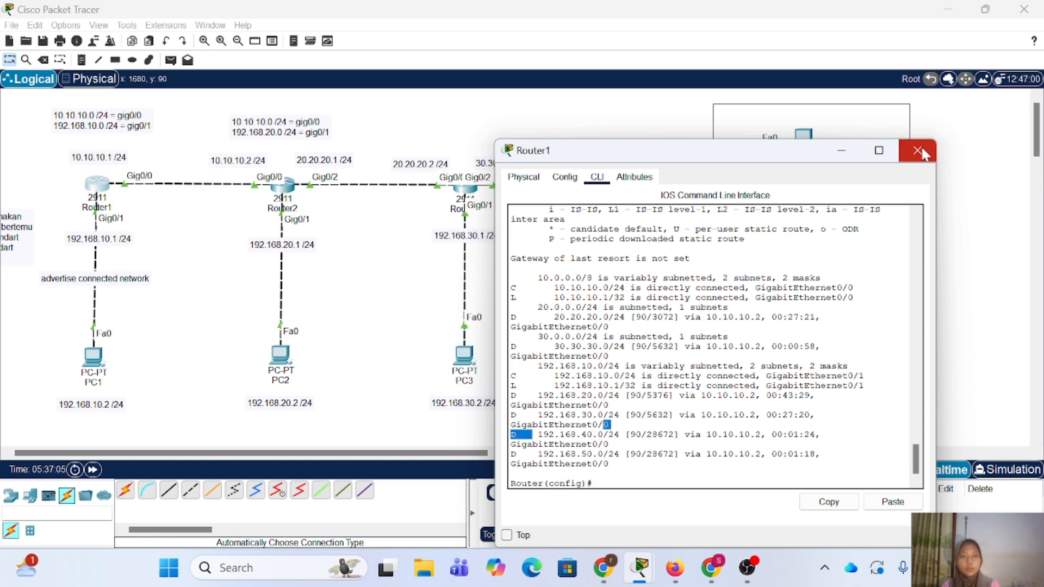
pyautogui.click(921, 150)
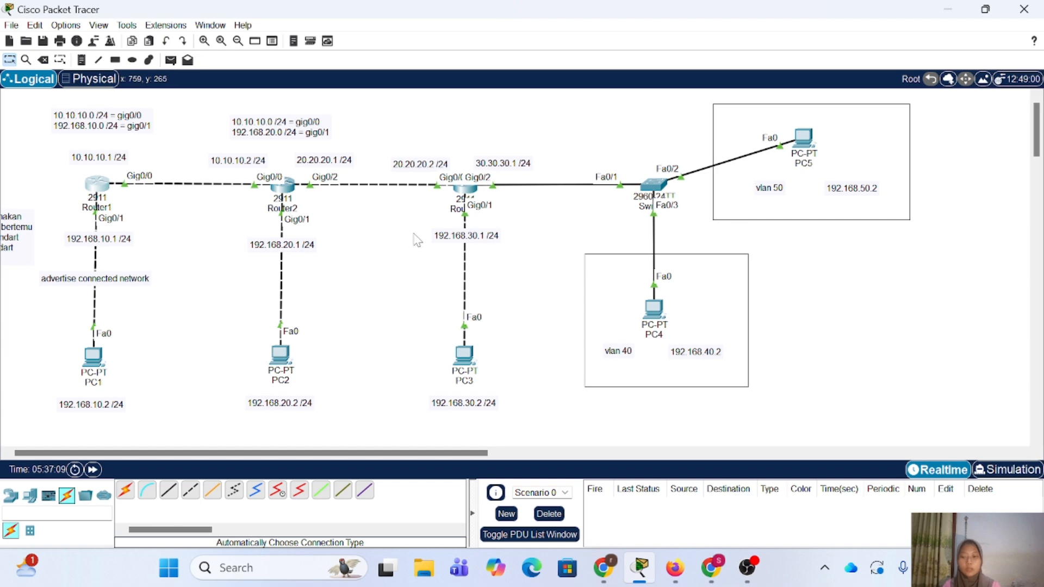
# Enter global configuration mode on Router2, display its routing table with "do sh ip route", and close its window
pyautogui.click(283, 186)
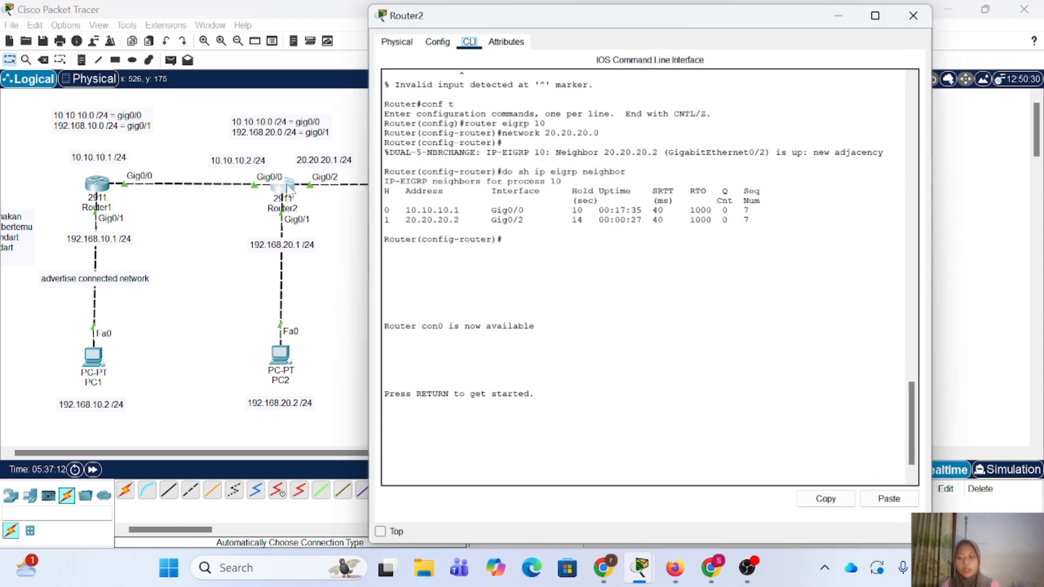
pyautogui.moveTo(370, 7); pyautogui.dragTo(500, 150)
pyautogui.press('Return')
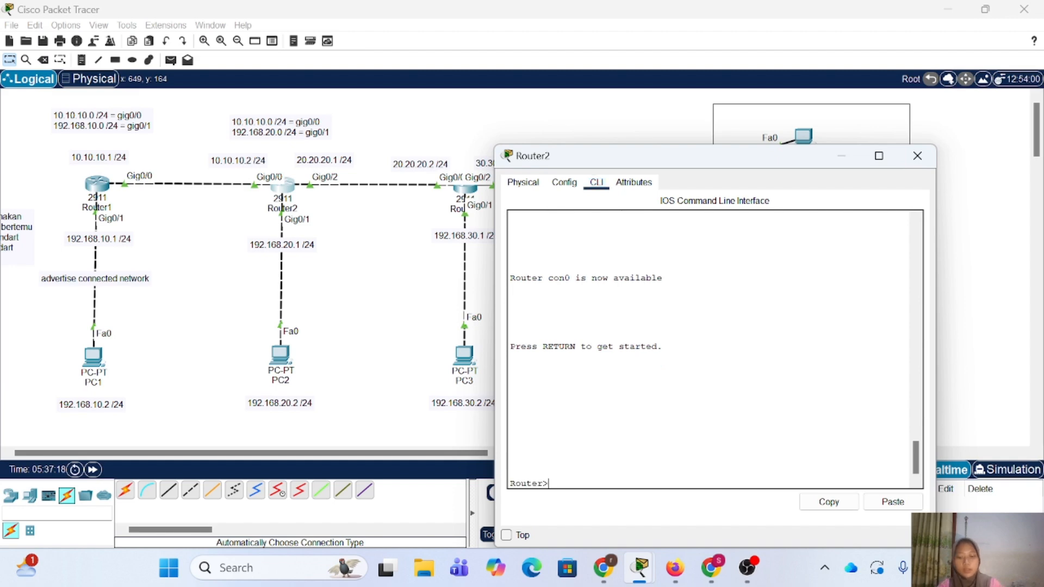
pyautogui.write('en')
pyautogui.press('Return')
pyautogui.write('conf t')
pyautogui.press('Return')
pyautogui.write('do sh ip route')
pyautogui.press('Return')
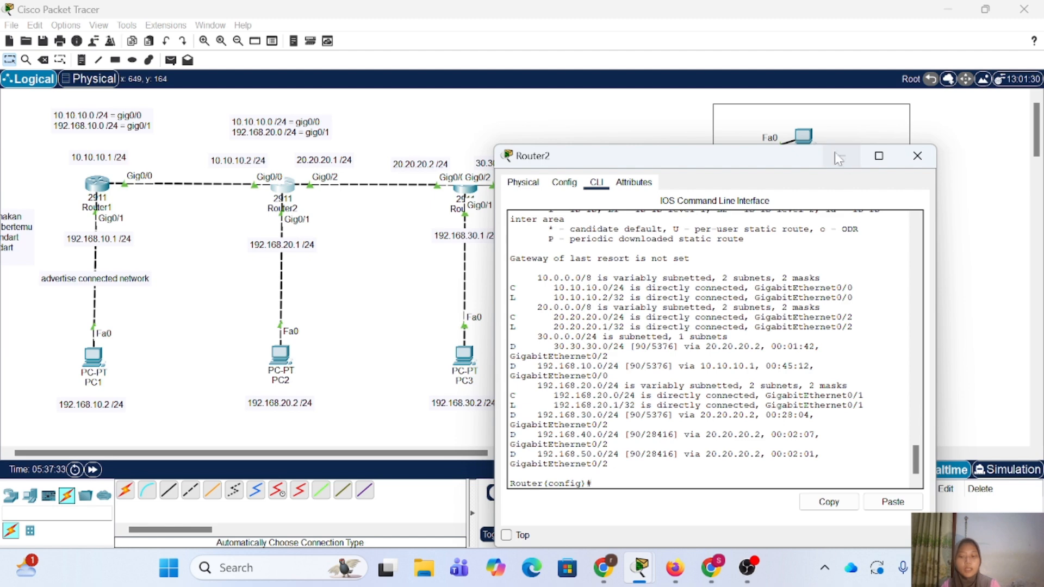
pyautogui.click(917, 156)
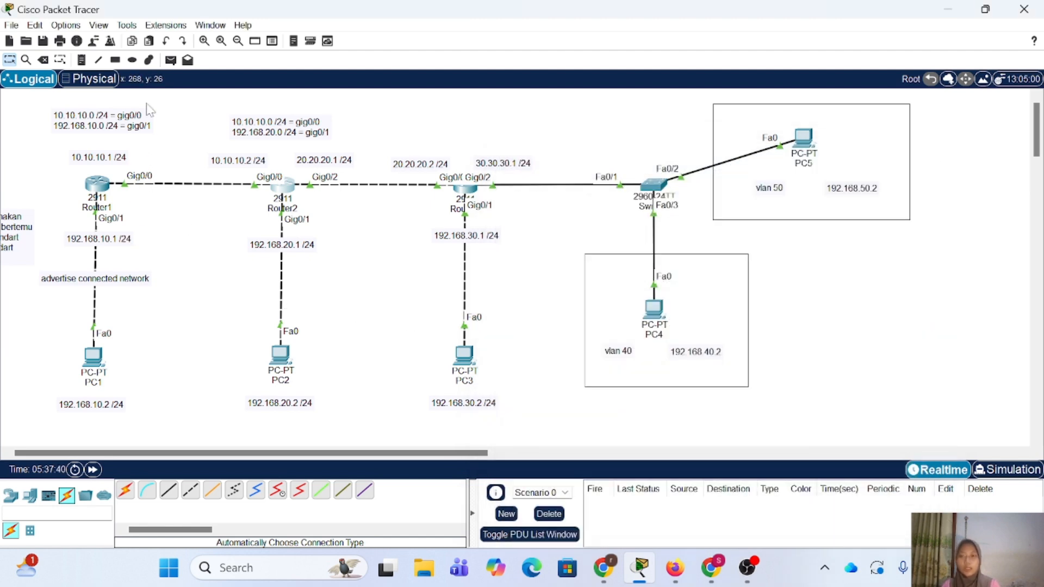
# Send simple PDUs from PC1 to PC4 and from PC1 to PC5
pyautogui.click(171, 61)
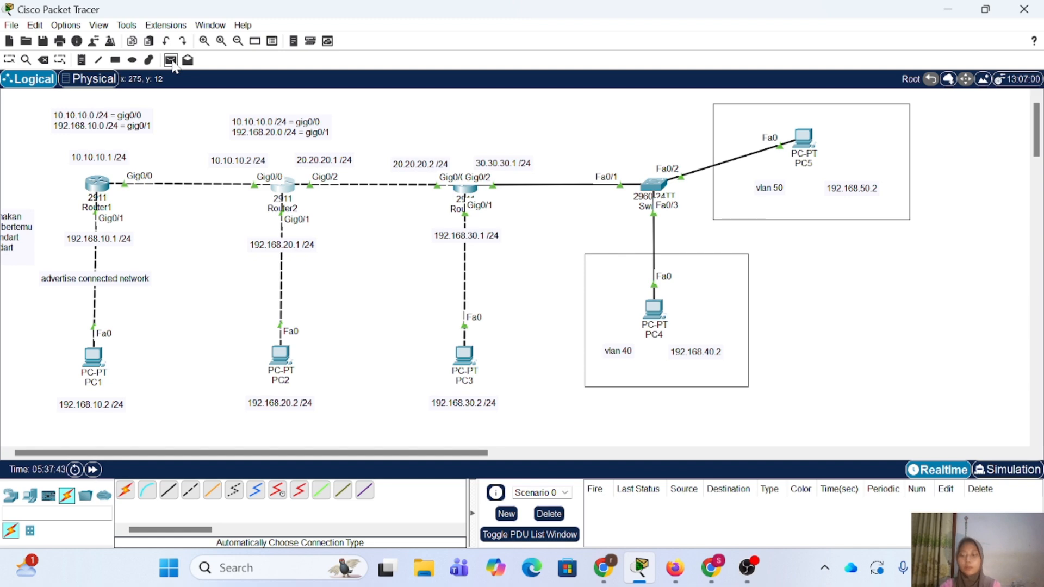
pyautogui.click(94, 358)
pyautogui.click(655, 310)
pyautogui.click(172, 61)
pyautogui.click(94, 357)
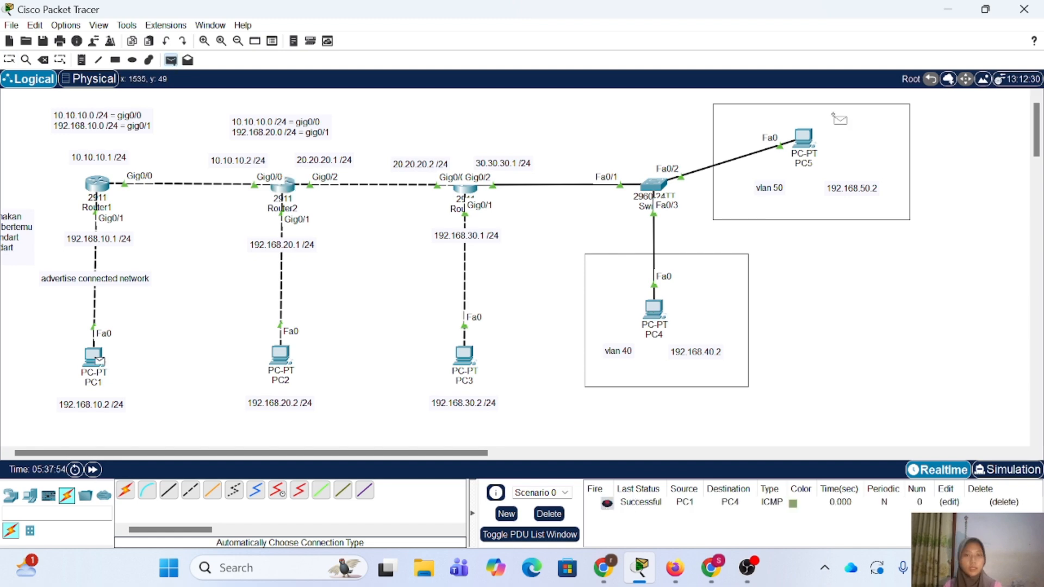
pyautogui.click(804, 138)
# Send simple PDUs from PC2 to PC4 and from PC2 to PC5
pyautogui.click(173, 62)
pyautogui.click(281, 355)
pyautogui.click(654, 310)
pyautogui.click(172, 60)
pyautogui.click(281, 355)
pyautogui.click(804, 138)
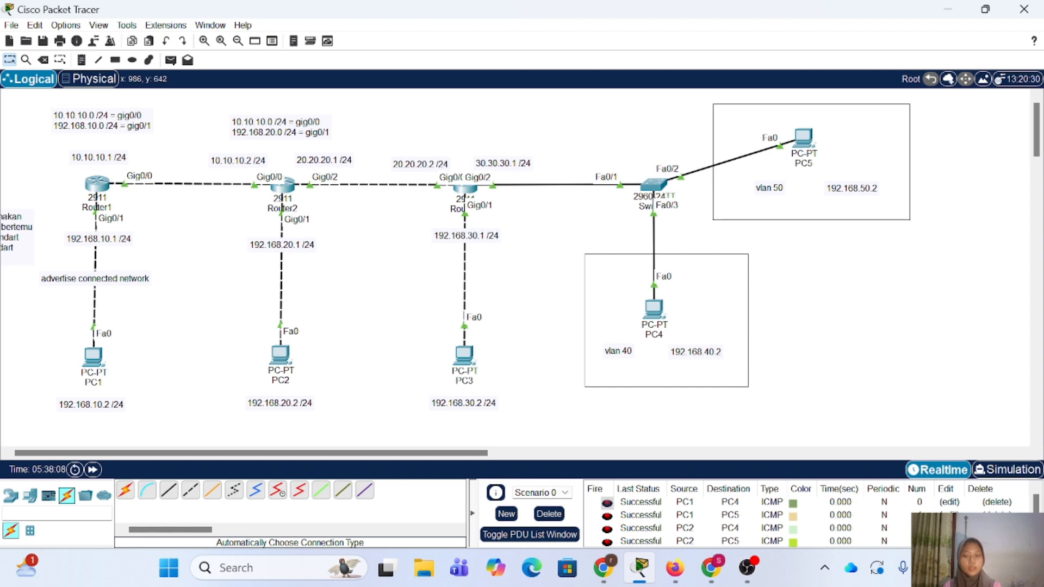